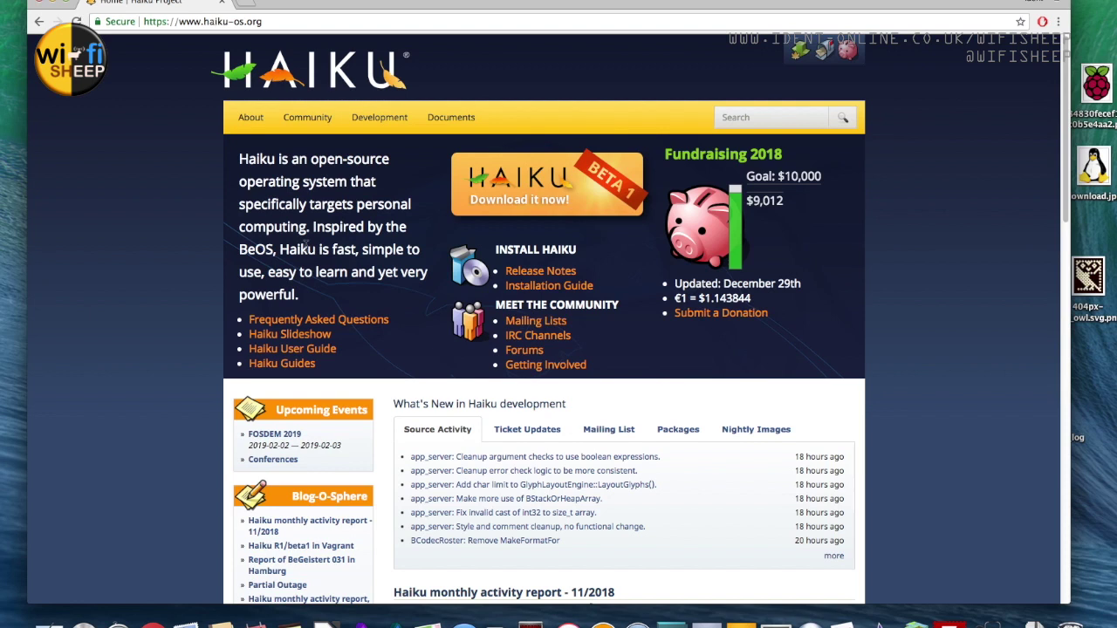
Download the 32-bit Haiku R1/beta1 zip image from the Paris, France mirror on the Haiku website
left_click(534, 206)
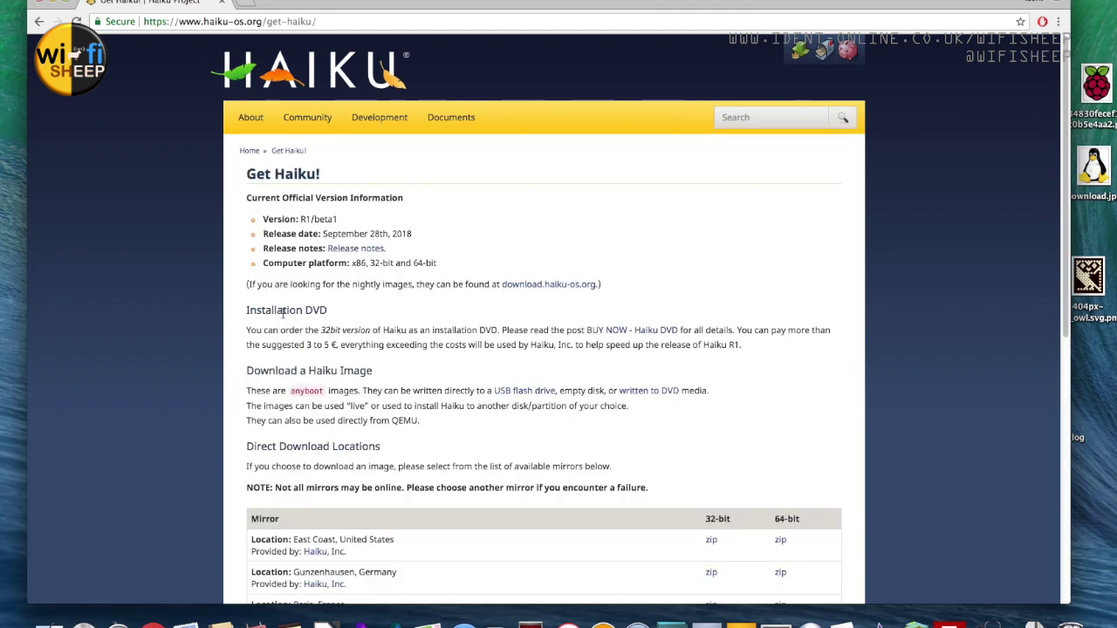
scroll(456, 357, "down", 5)
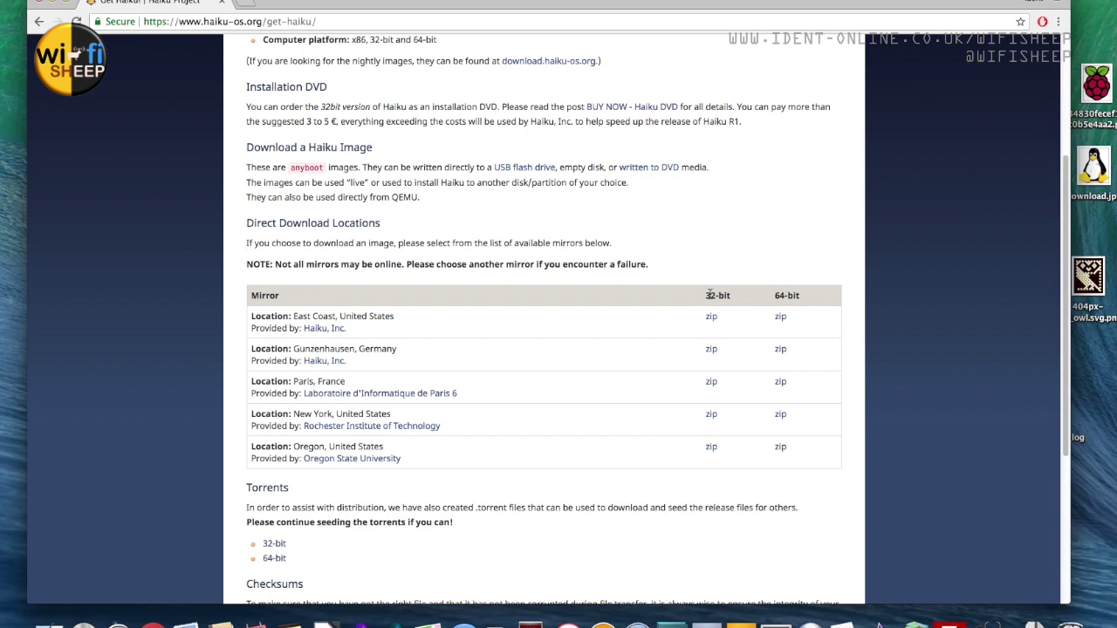
mouse_move(710, 295)
left_click_drag(706, 296, 729, 299)
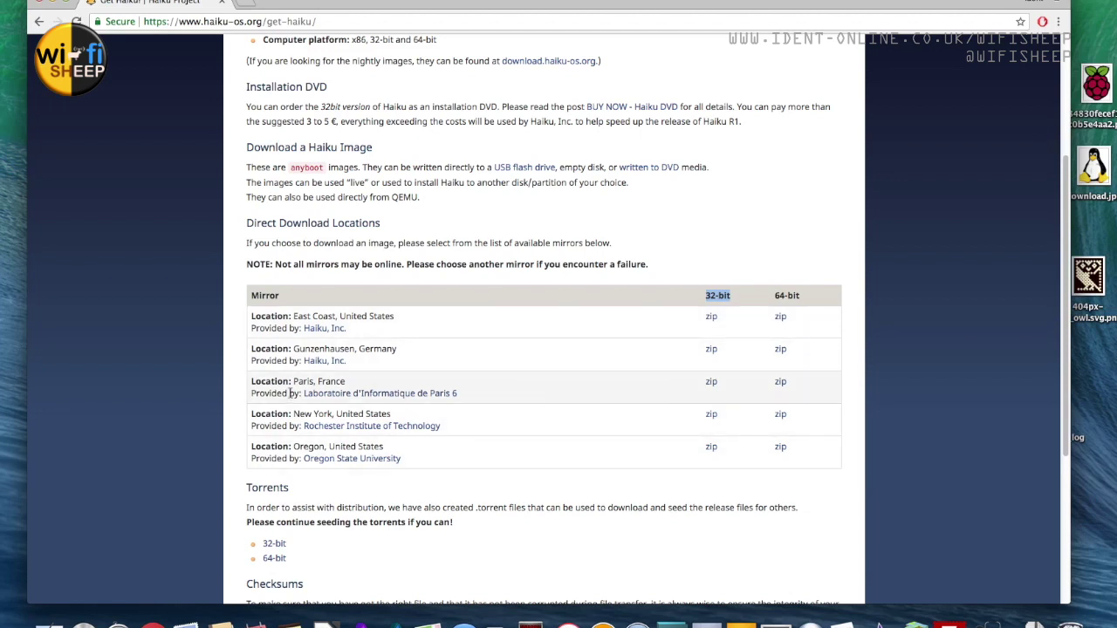
left_click(716, 389)
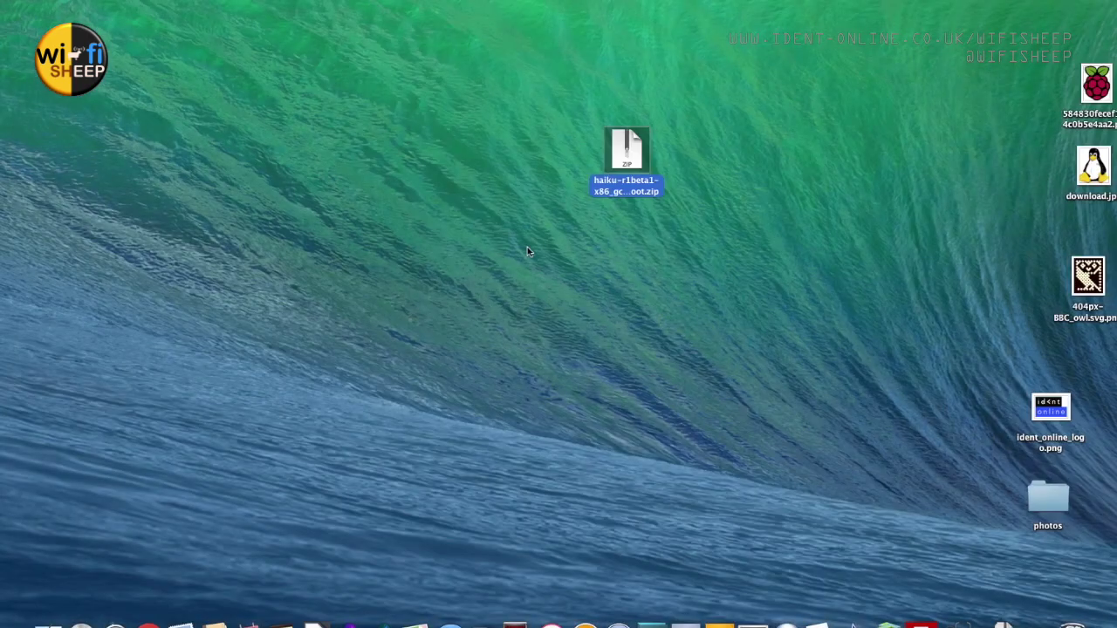
Extract the downloaded haiku-r1beta1 x86 anyboot zip archive on the desktop
left_click(527, 251)
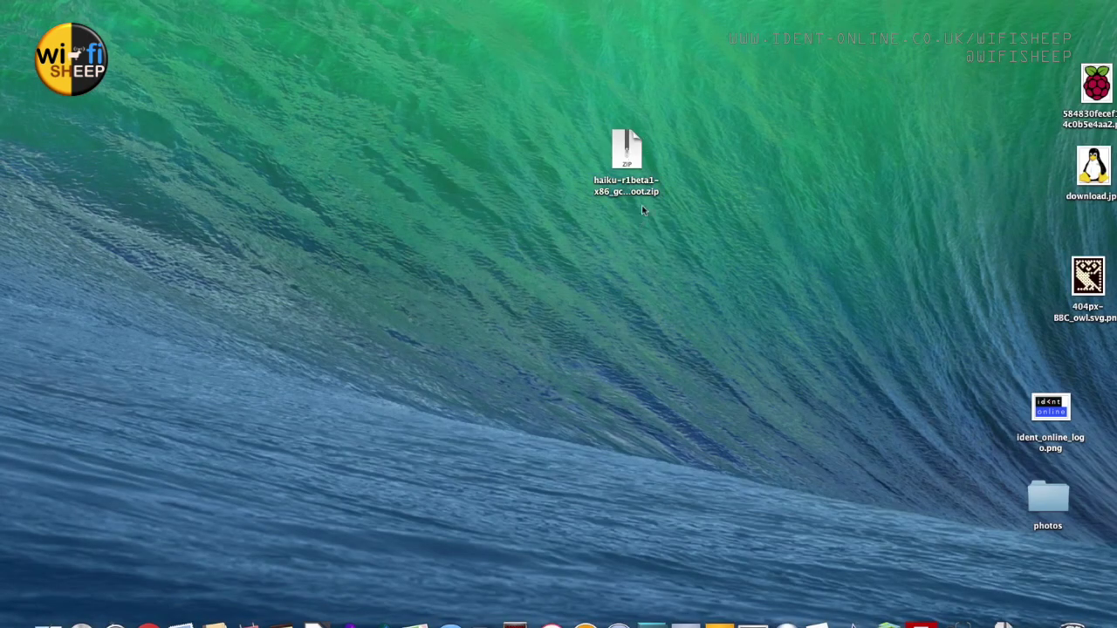
left_click(638, 192)
key("super+o")
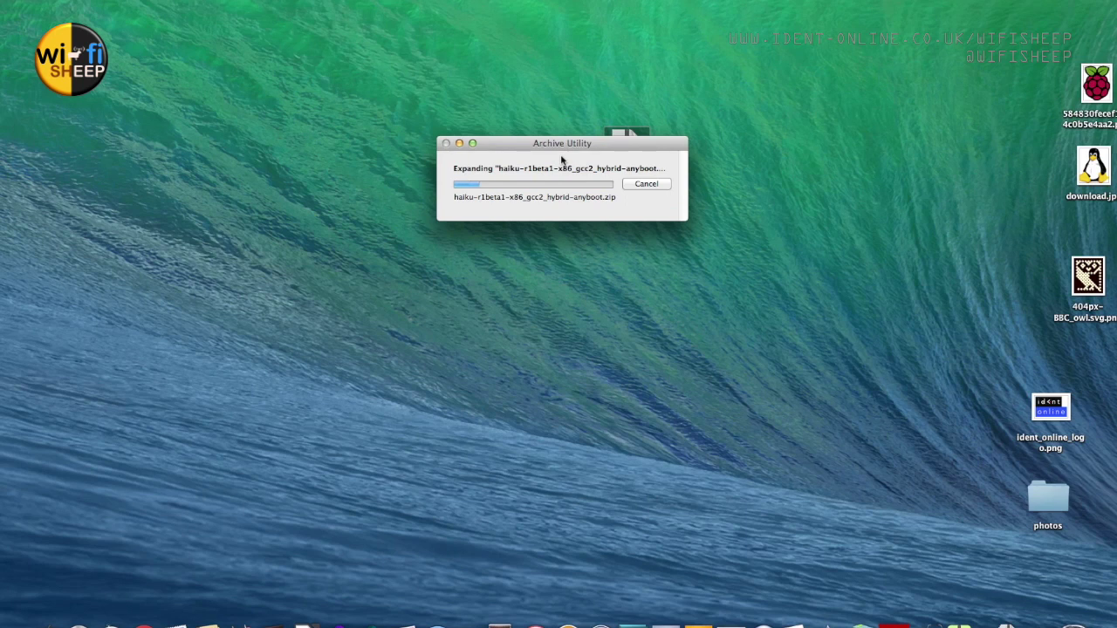
left_click(496, 285)
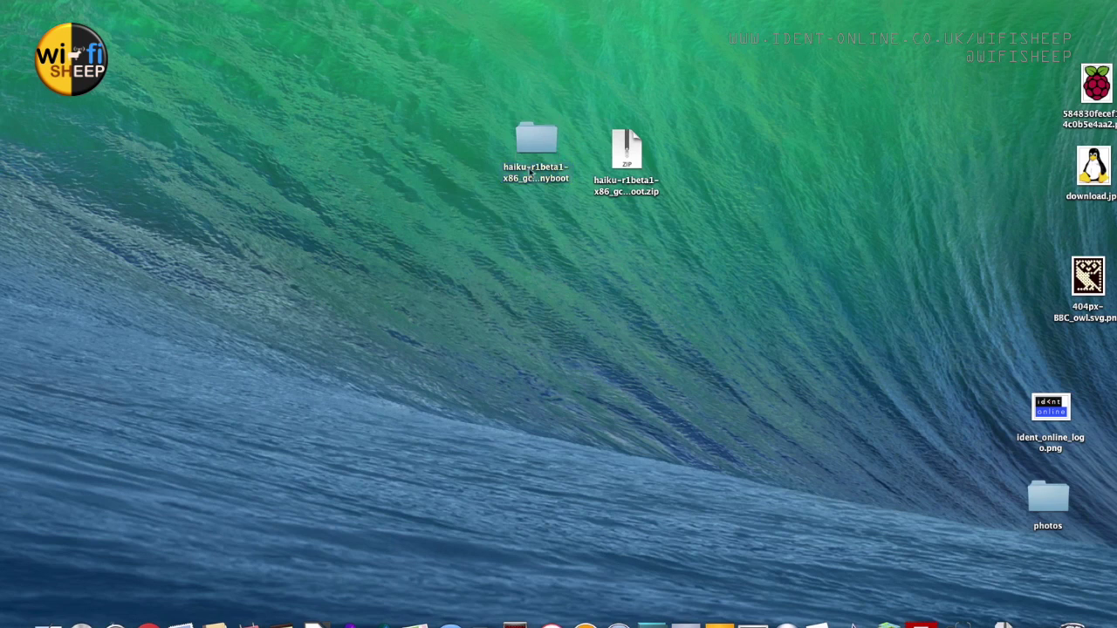
Open the extracted haiku-r1beta1-x86_gcc2_hybrid-anyboot folder and select the anyboot ISO disk image inside it
left_click(532, 174)
key("super+o")
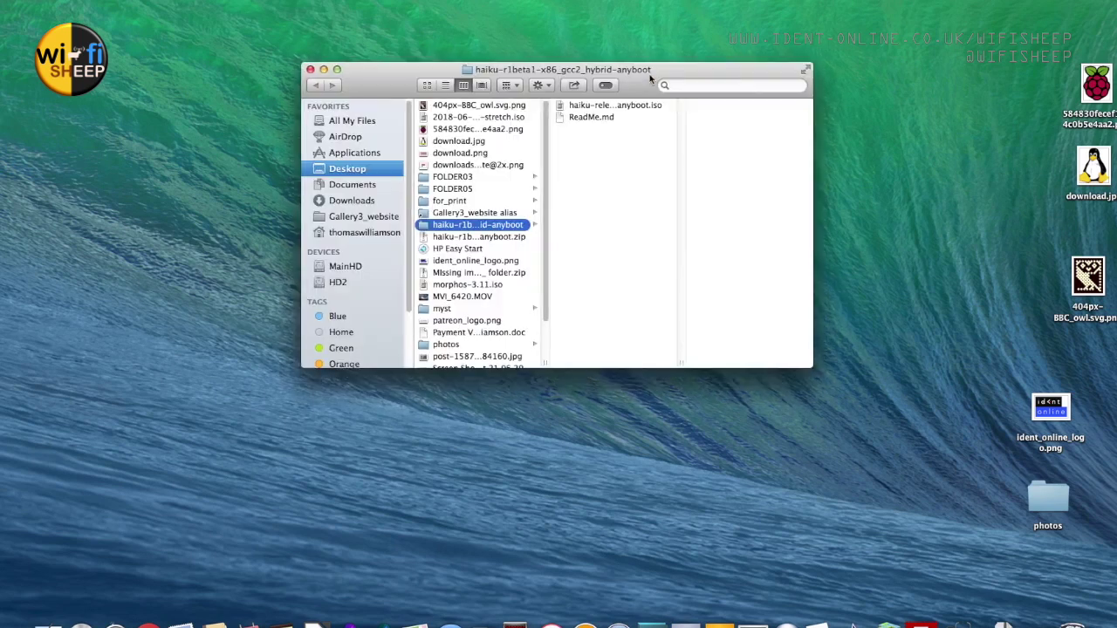
left_click(588, 119)
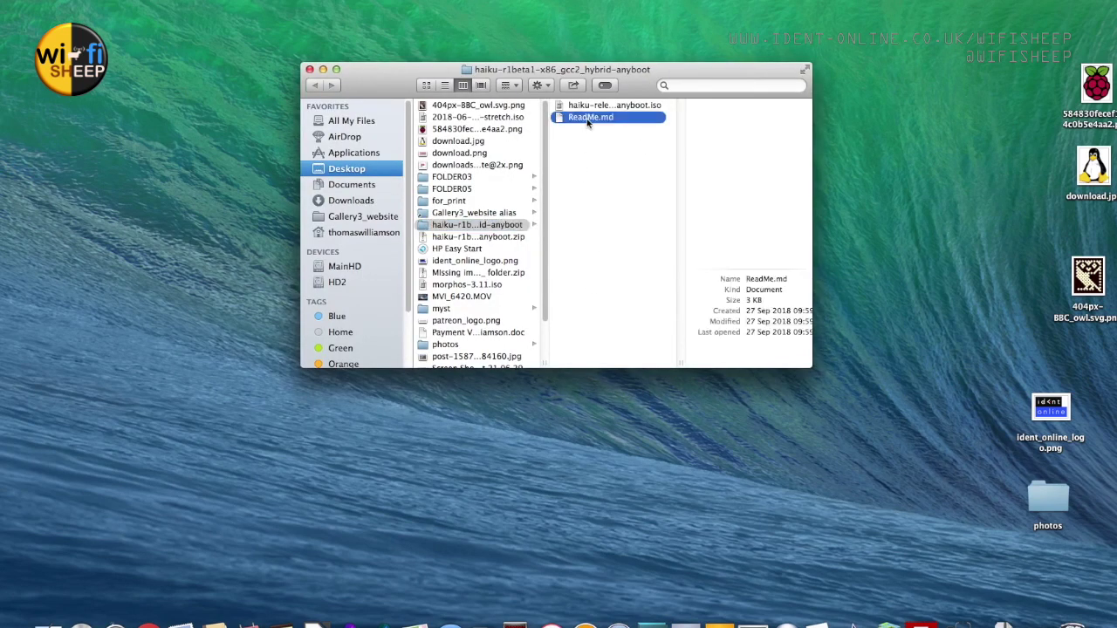
left_click(648, 107)
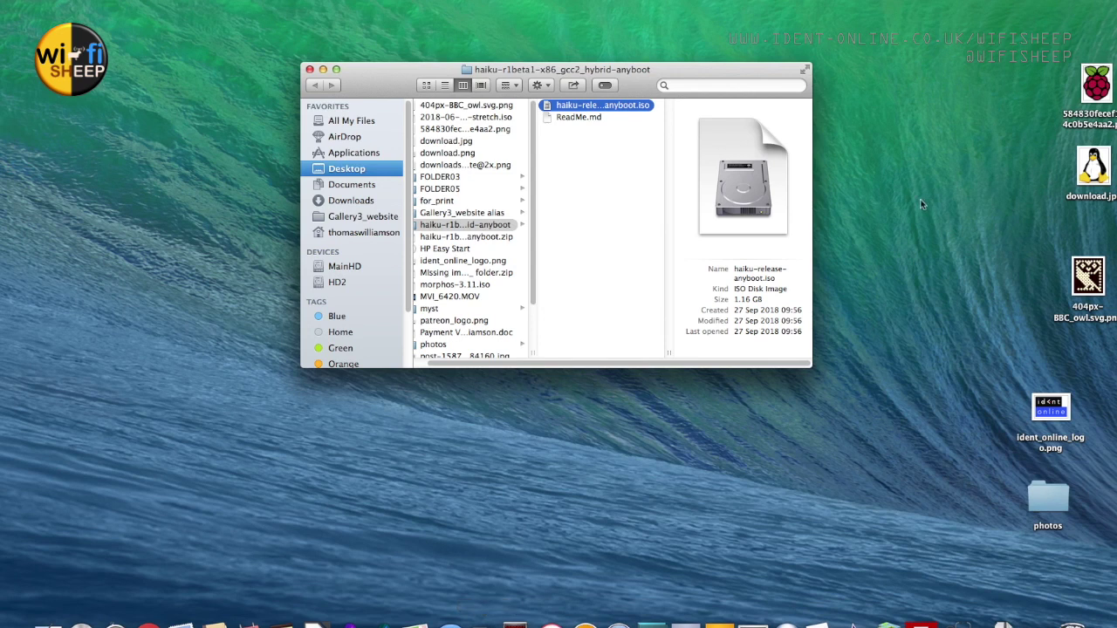
Launch Disk Utility from the Utilities folder and start burning haiku-release-anyboot.iso to disc
key("super+n")
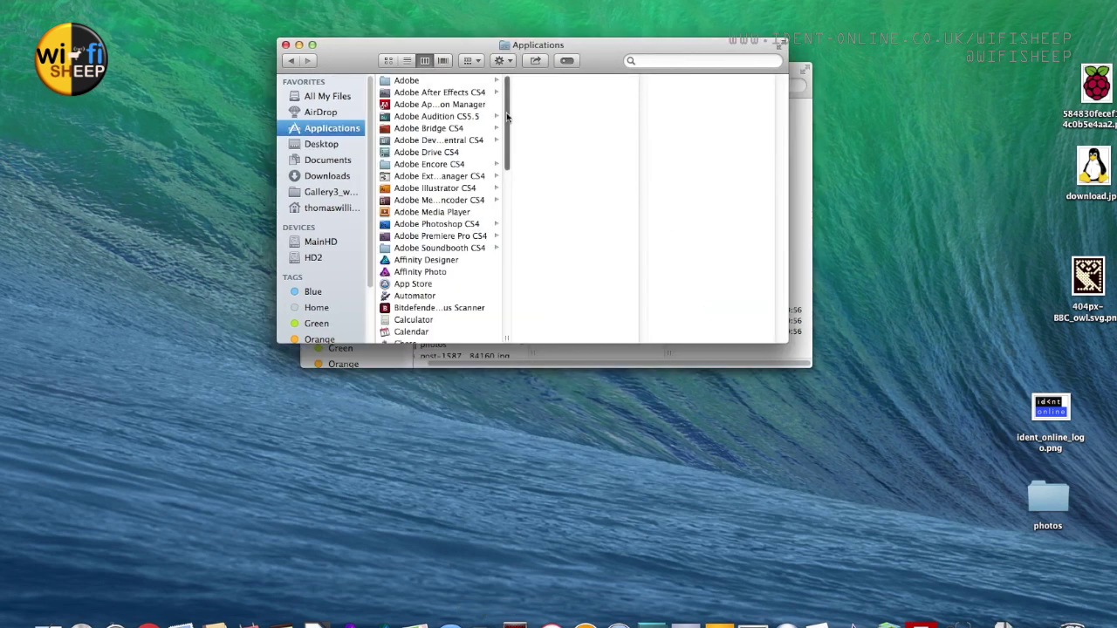
left_click_drag(507, 116, 506, 321)
left_click(410, 338)
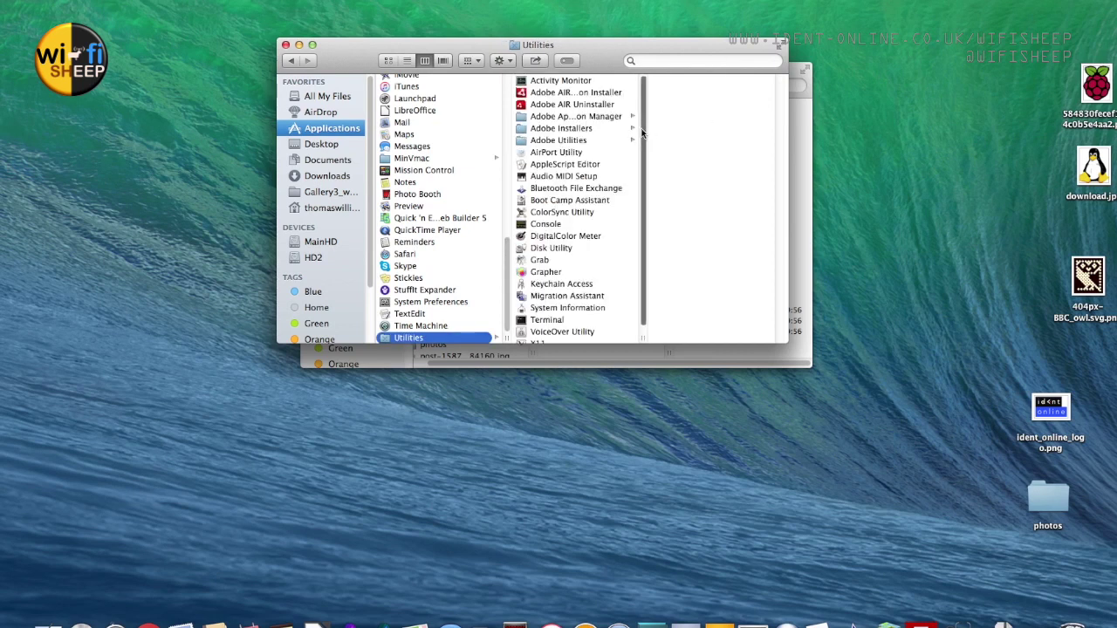
scroll(644, 155, "down", 1)
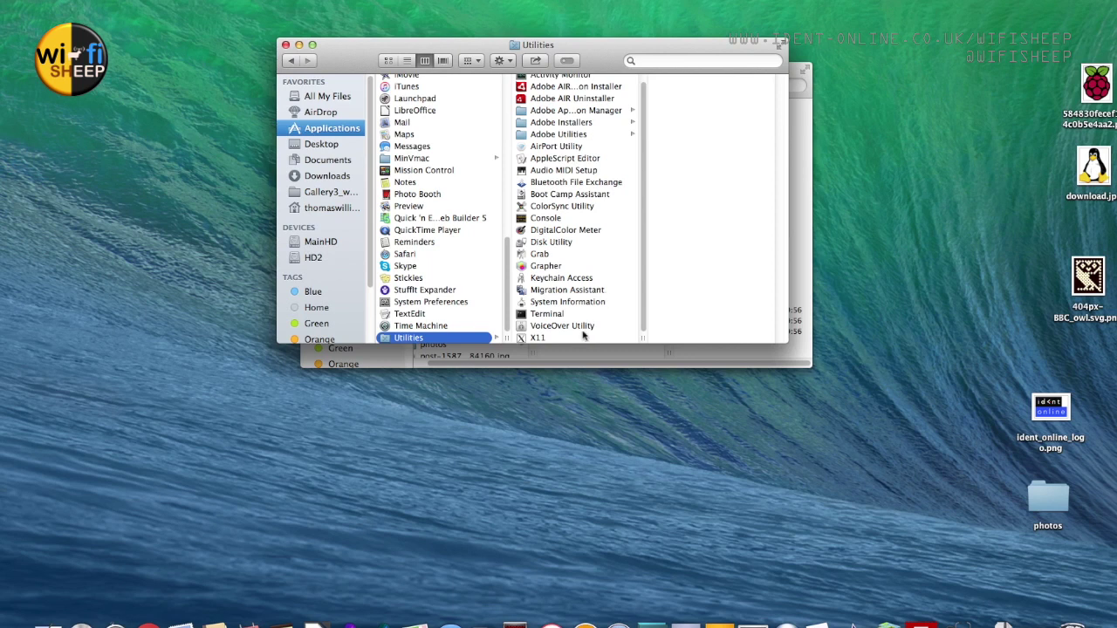
double_click(551, 242)
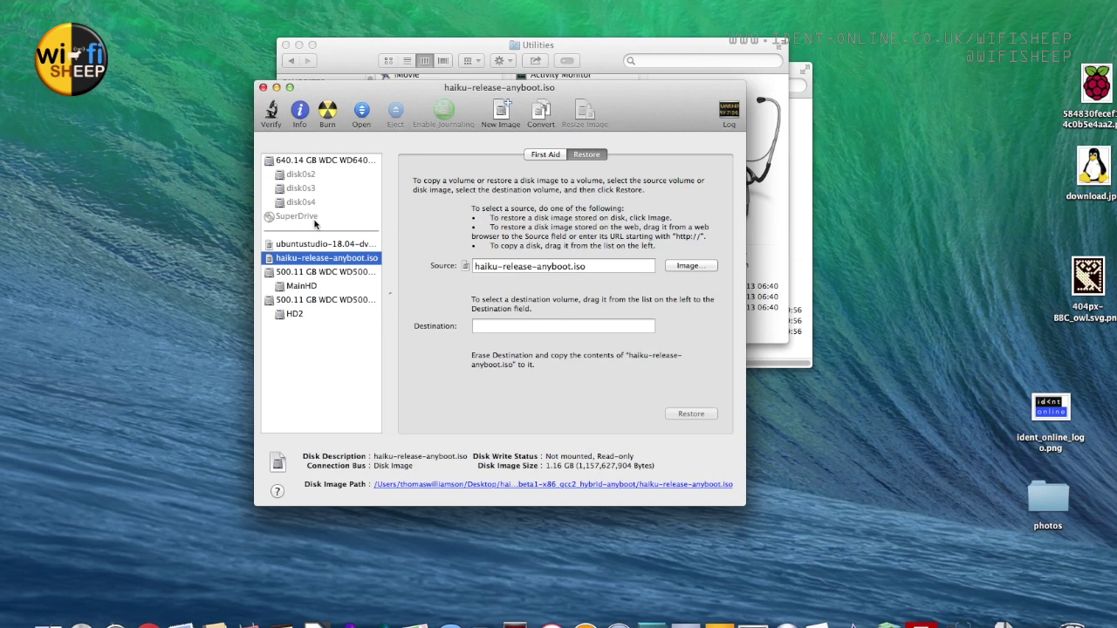
left_click(325, 113)
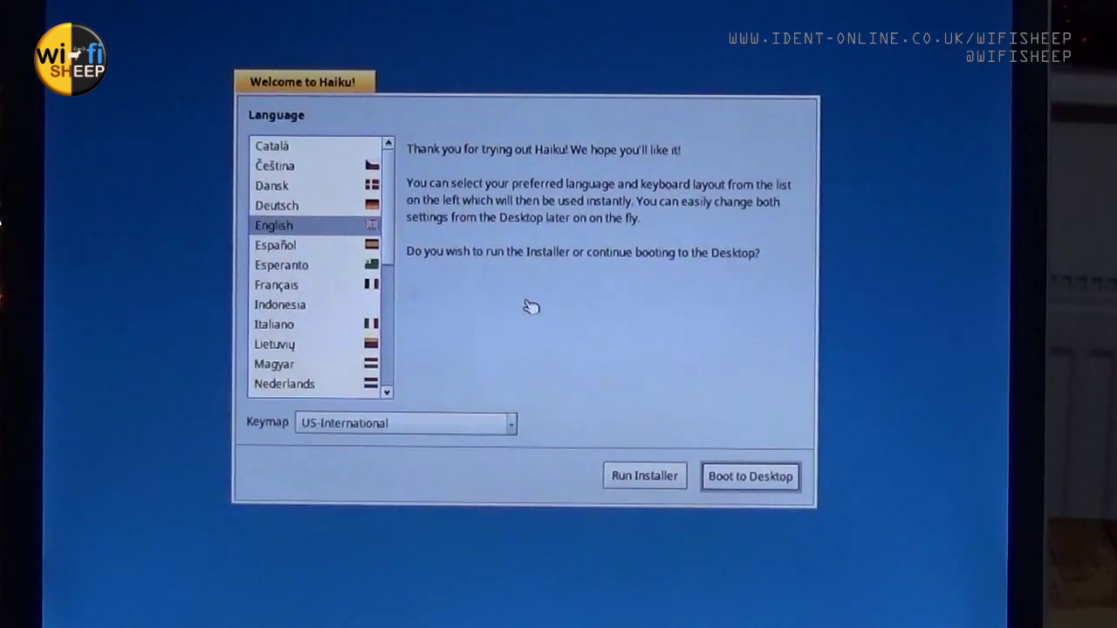
Set the keymap to United-Kingdom on the Haiku welcome screen and boot to the live desktop
left_click(516, 426)
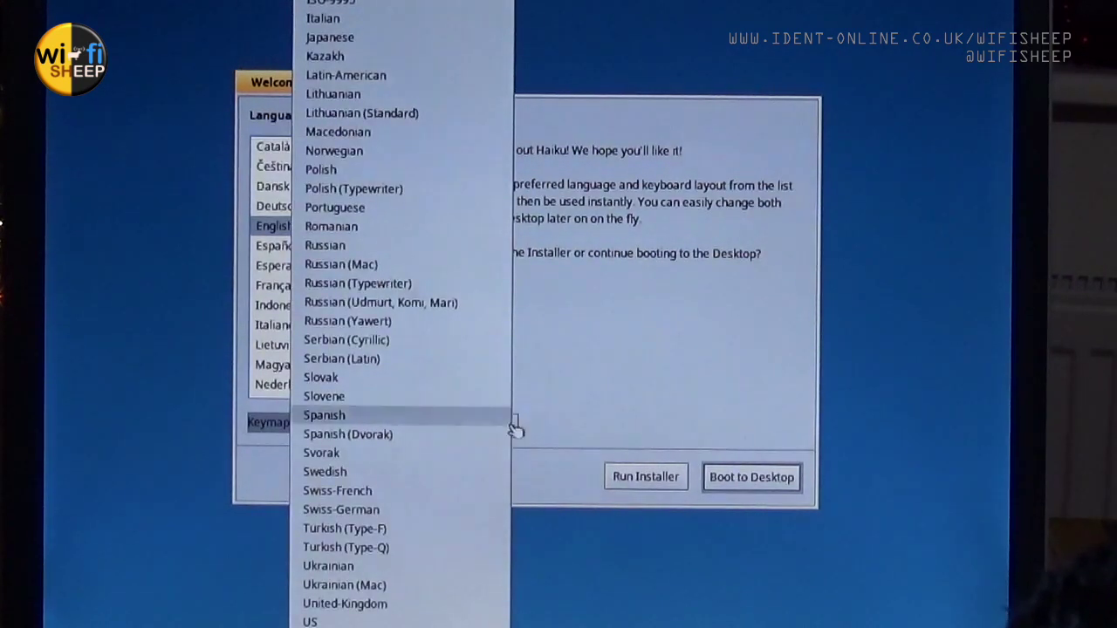
left_click(384, 610)
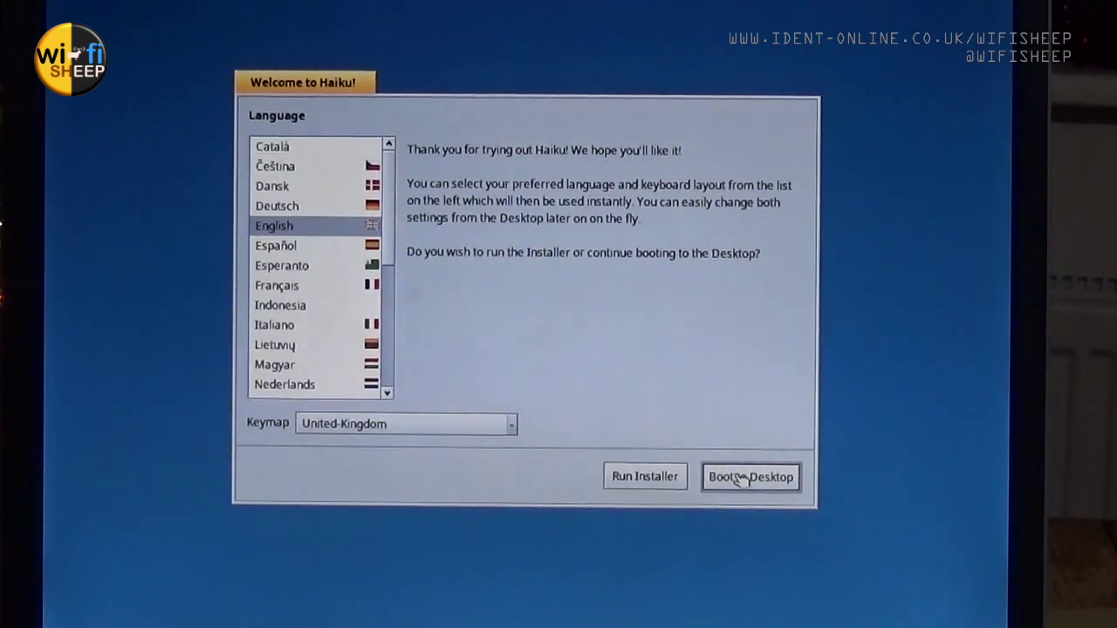
left_click(740, 479)
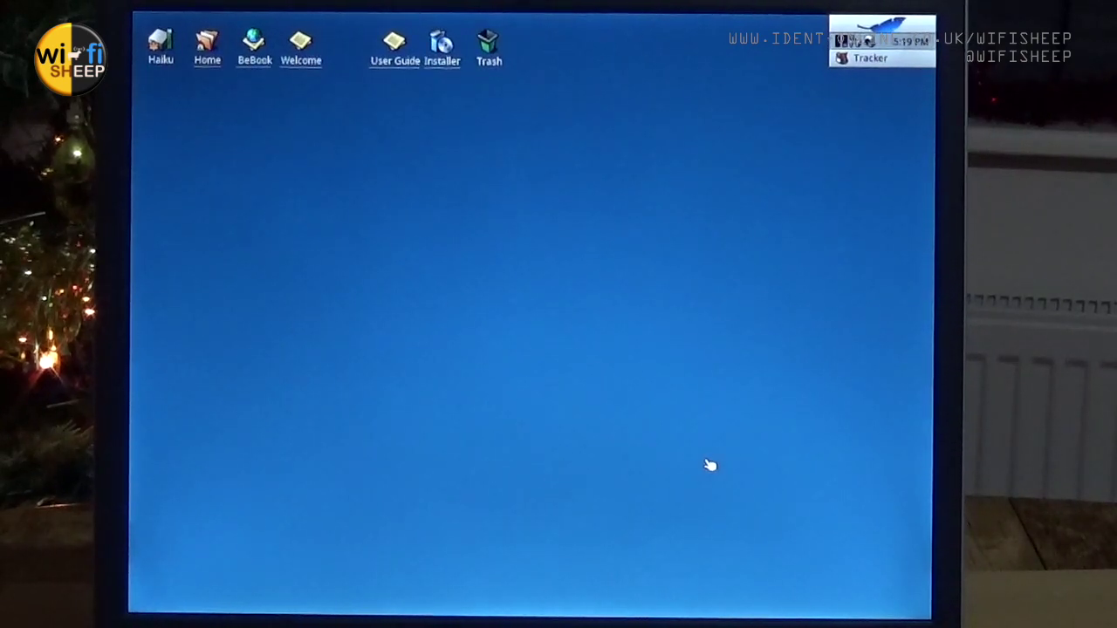
Check Tracker's window list, open the Home folder and place its window clear of the desktop icons
left_click(875, 59)
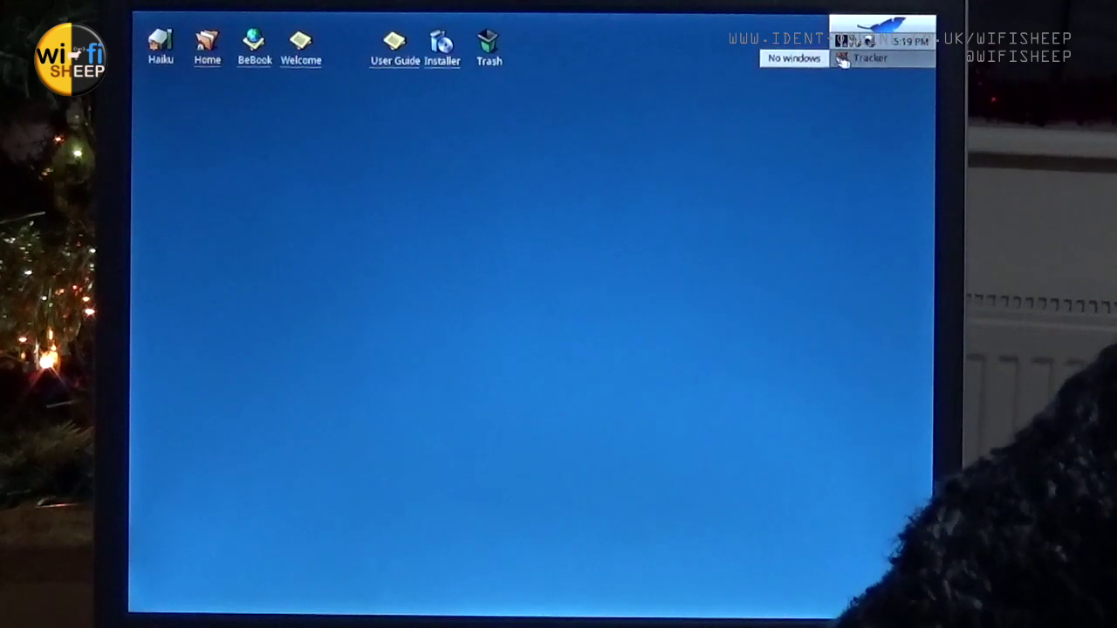
left_click(512, 117)
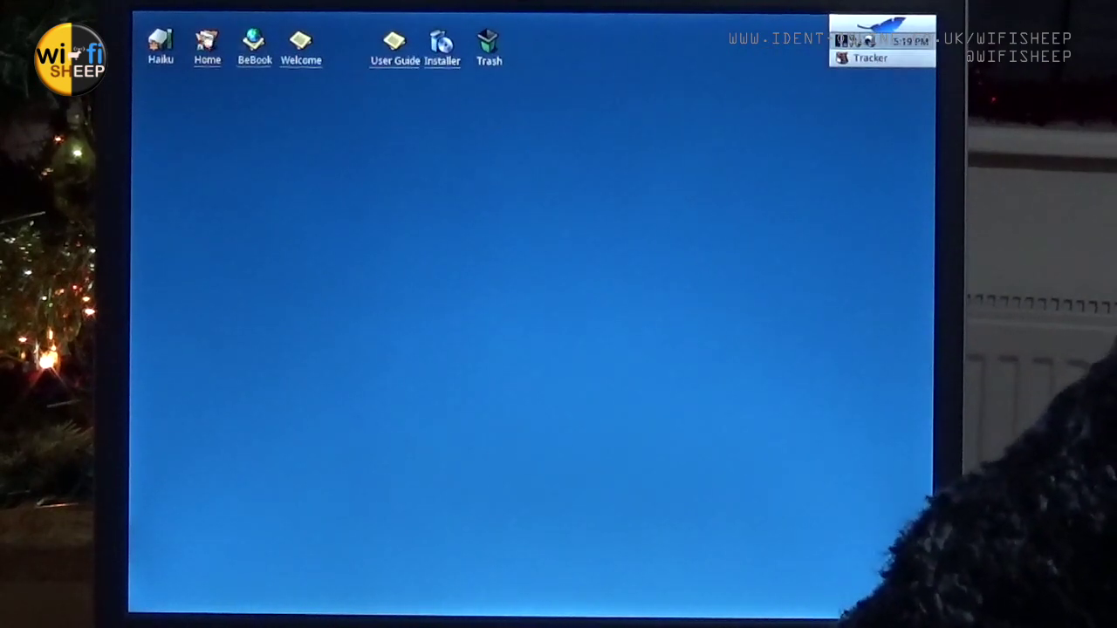
double_click(207, 44)
left_click_drag(229, 46, 237, 140)
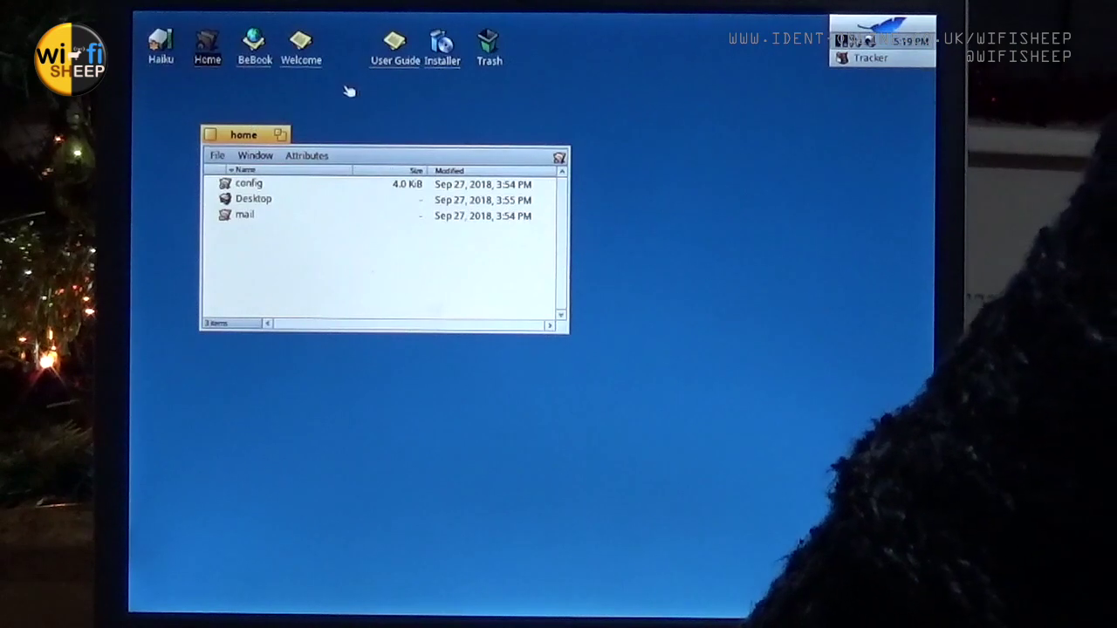
left_click(442, 45)
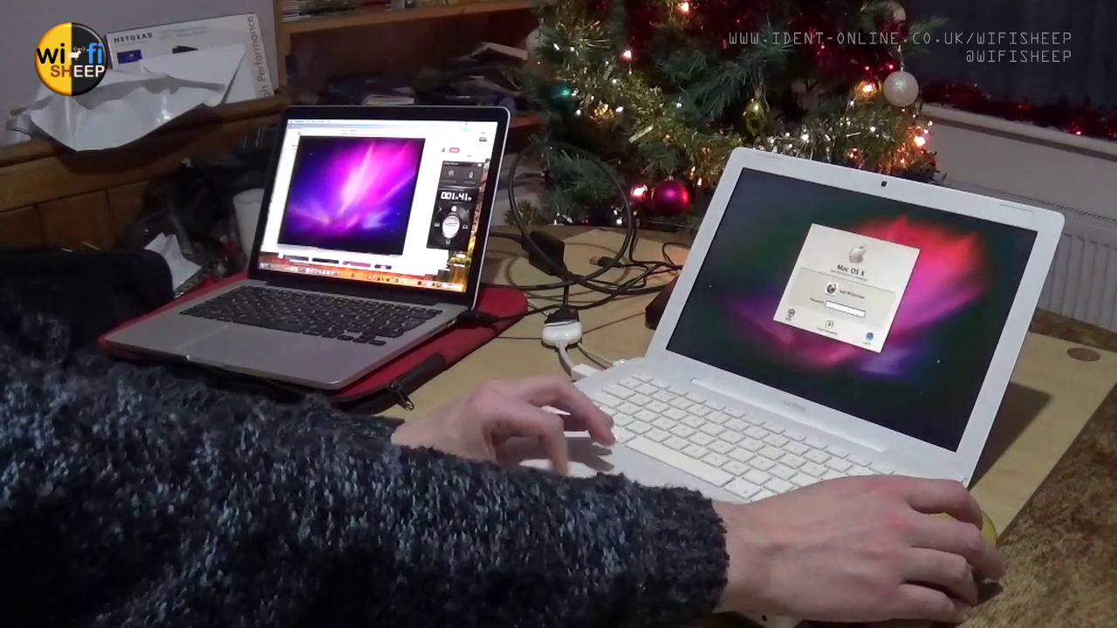
key("Return")
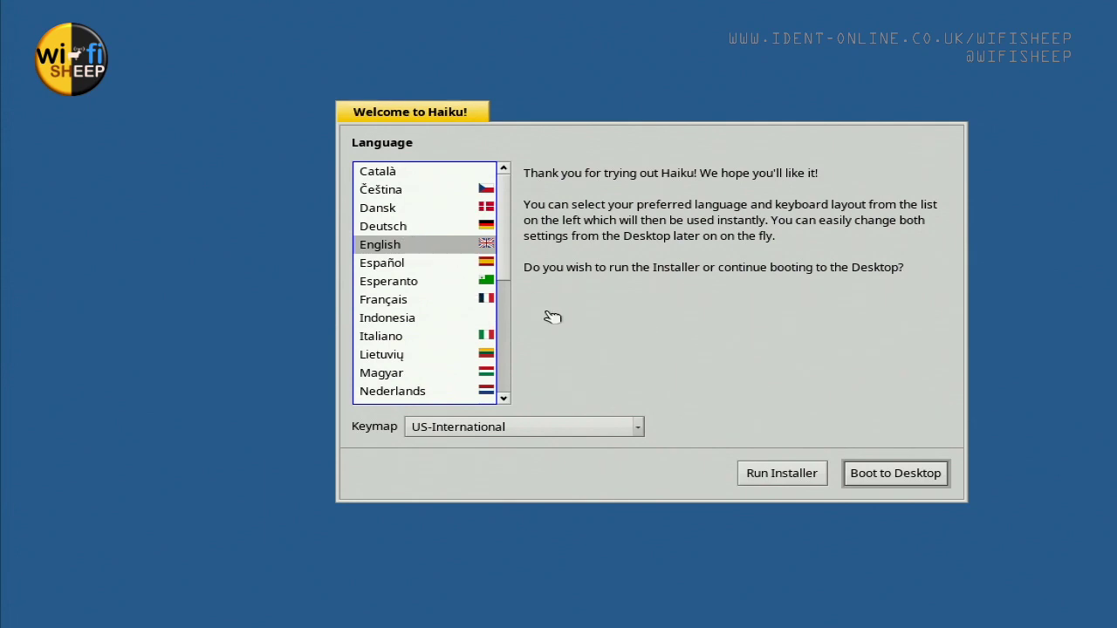
Set the keymap to United-Kingdom, run the Haiku Installer and continue past its introductory information
left_click(647, 430)
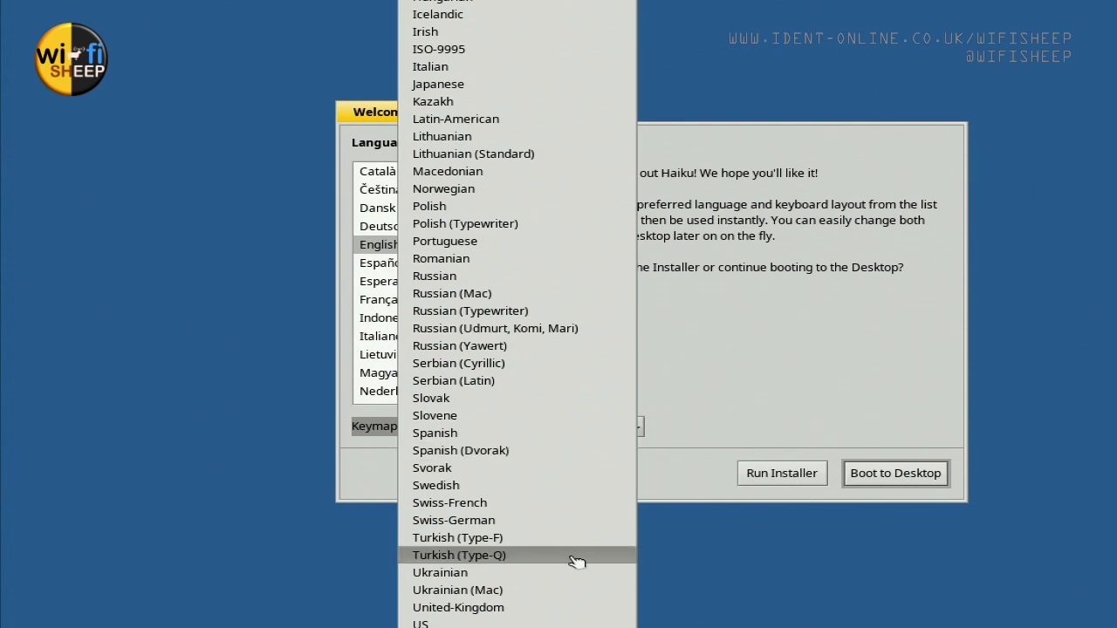
left_click(553, 608)
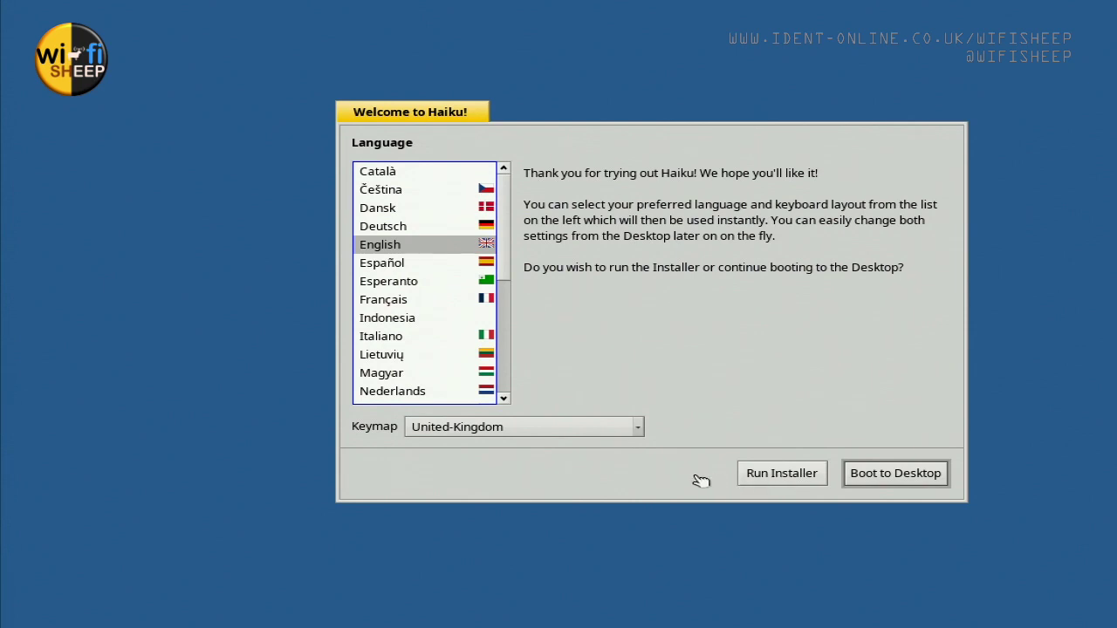
left_click(785, 475)
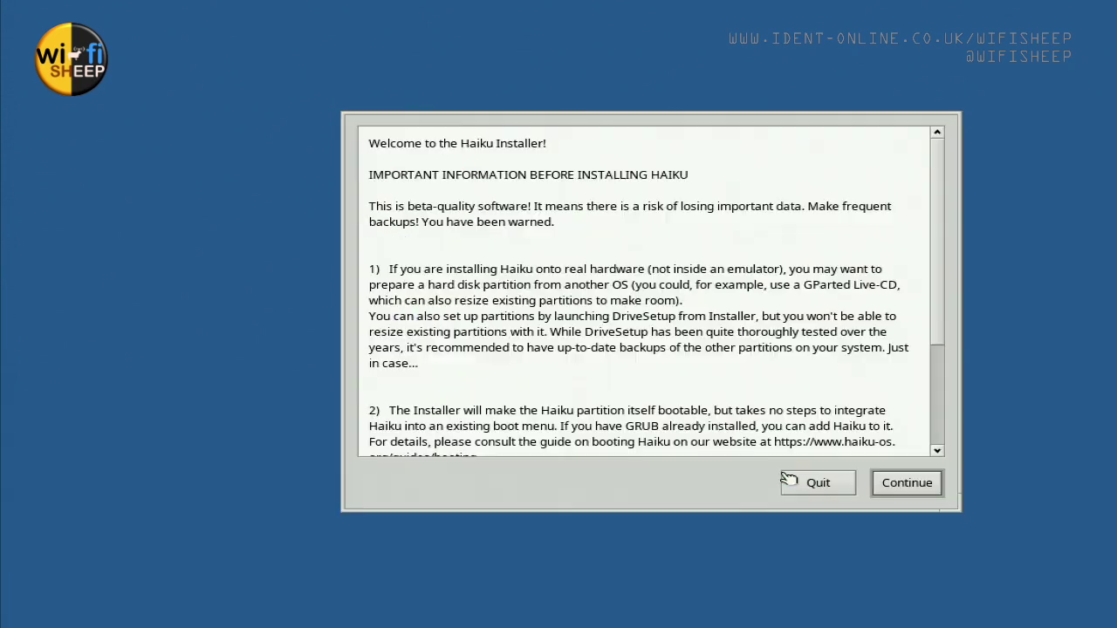
left_click(908, 484)
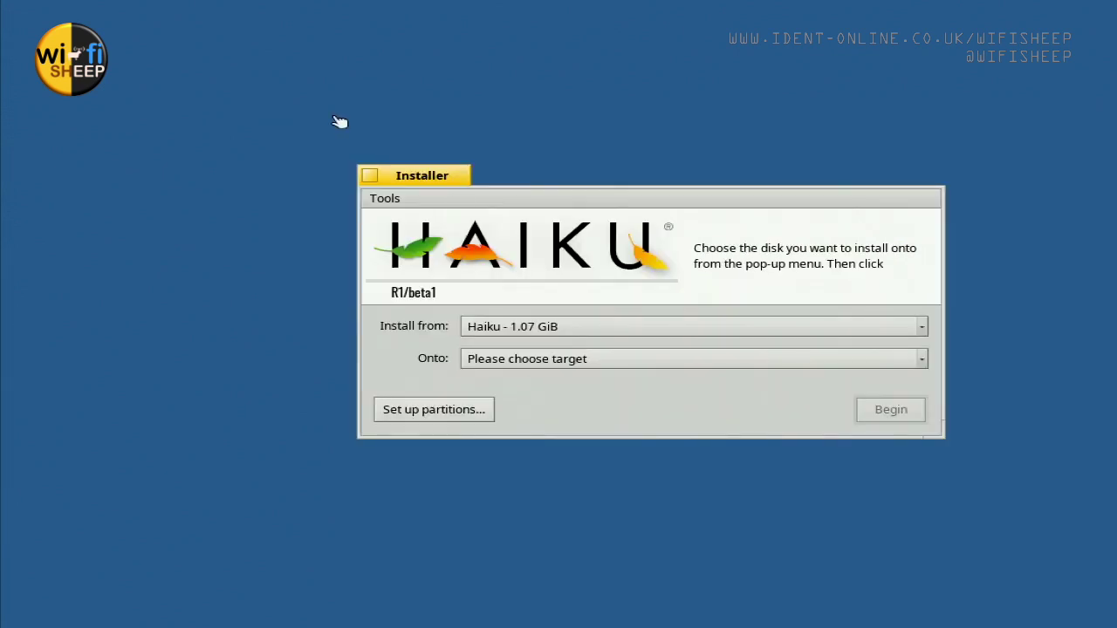
Choose the HD - 111.47 GiB partition as the installation target and begin installing Haiku
left_click(645, 360)
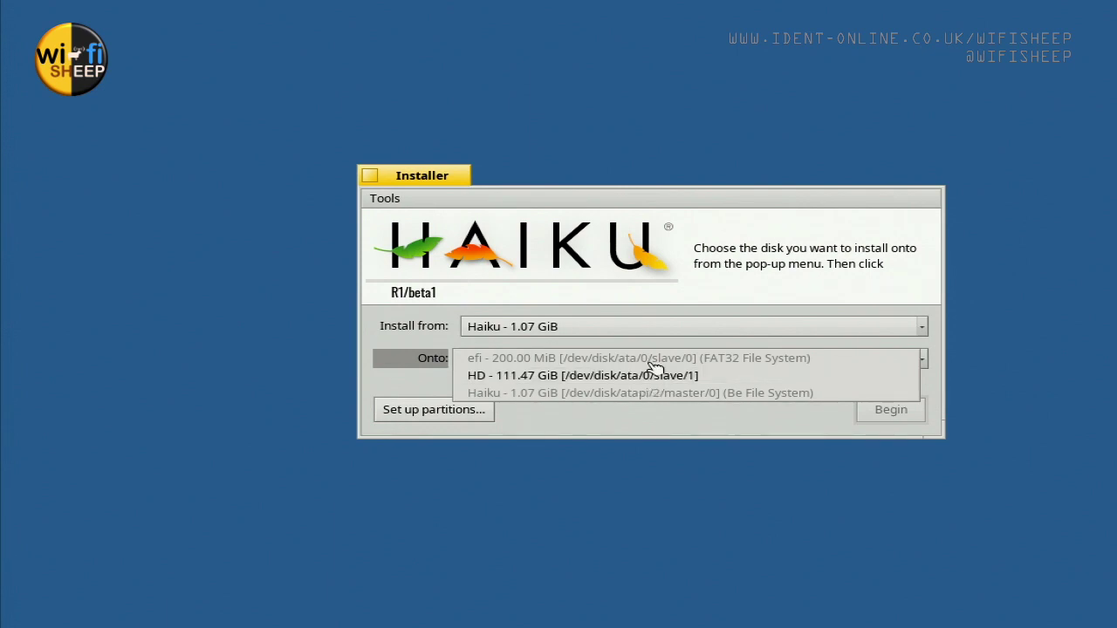
left_click(630, 378)
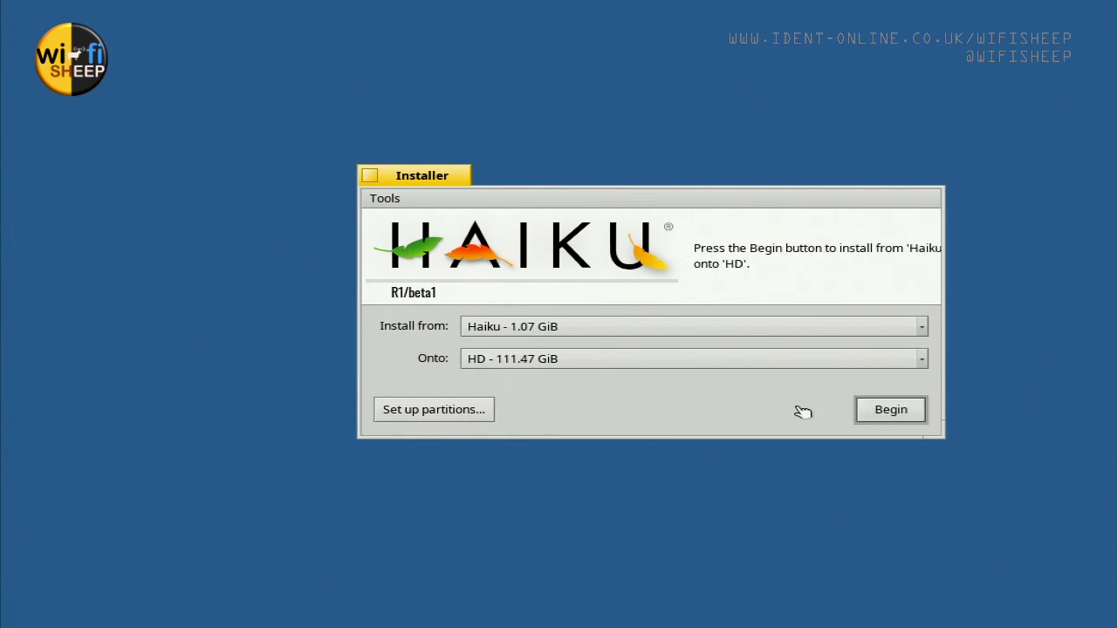
left_click(891, 410)
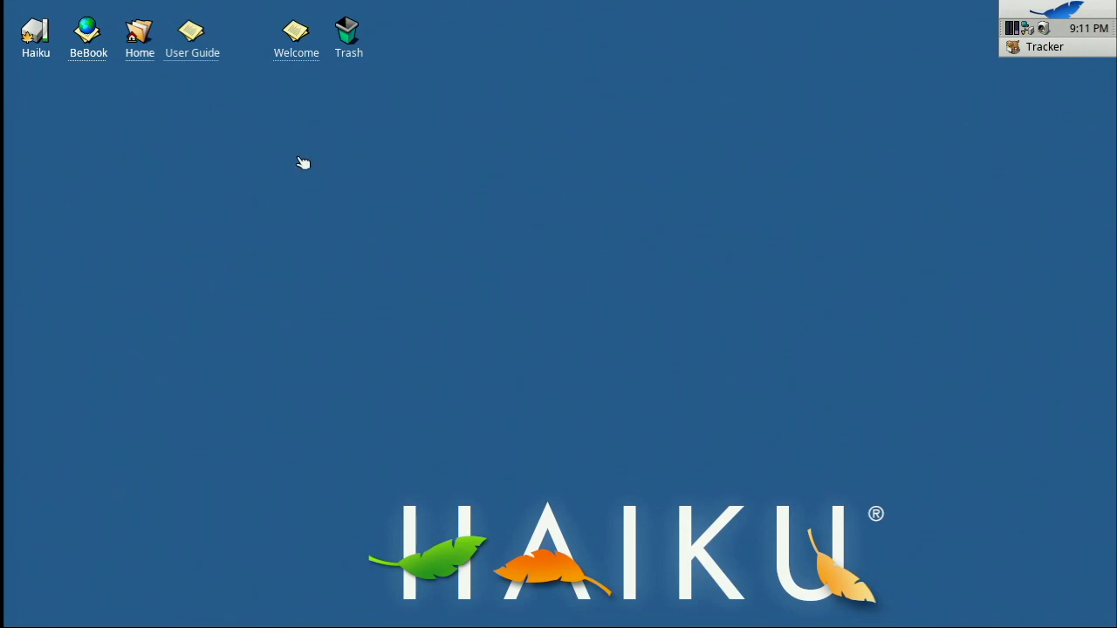
Open the Haiku volume from the desktop and move its window clear of the desktop icons
left_click(42, 32)
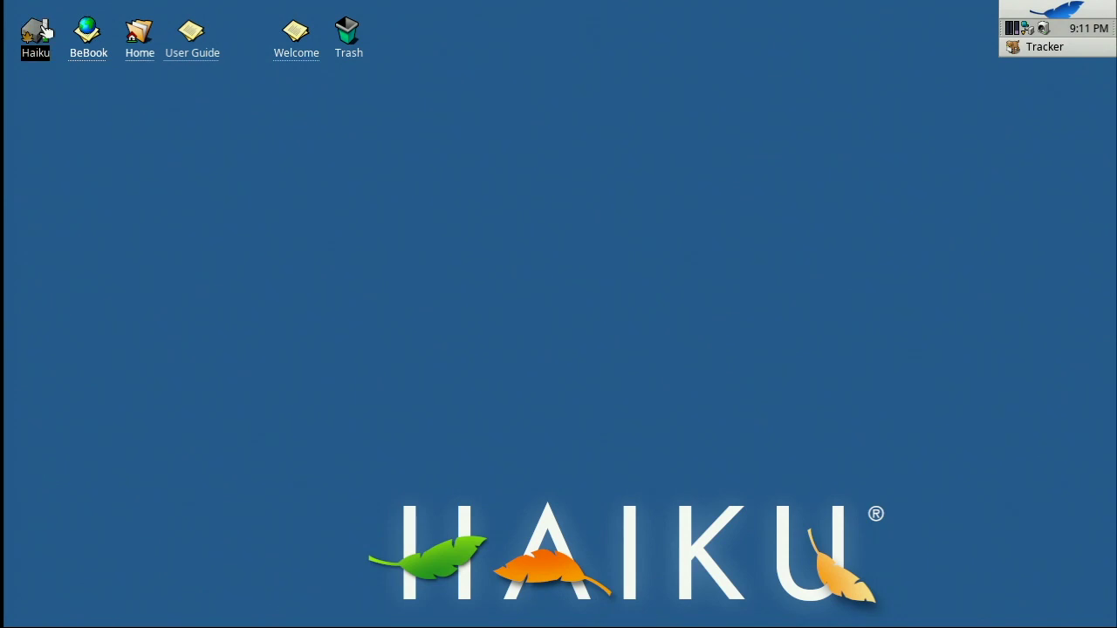
double_click(39, 31)
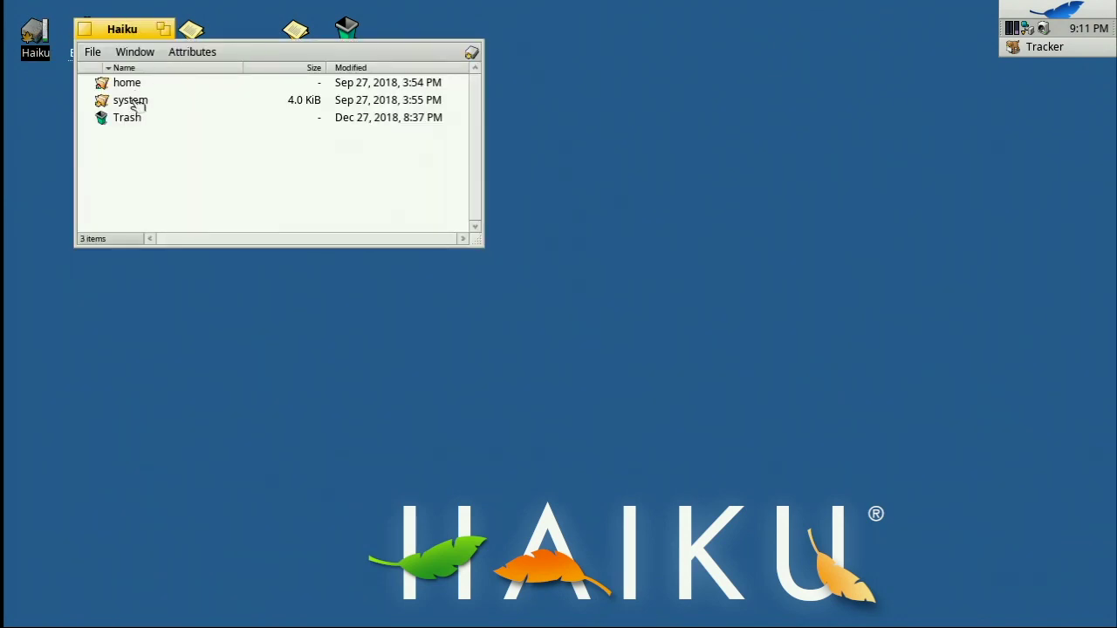
left_click_drag(99, 34, 349, 159)
Examine the Haiku folder window's view commands and attribute column options, and reposition the window slightly
left_click(383, 177)
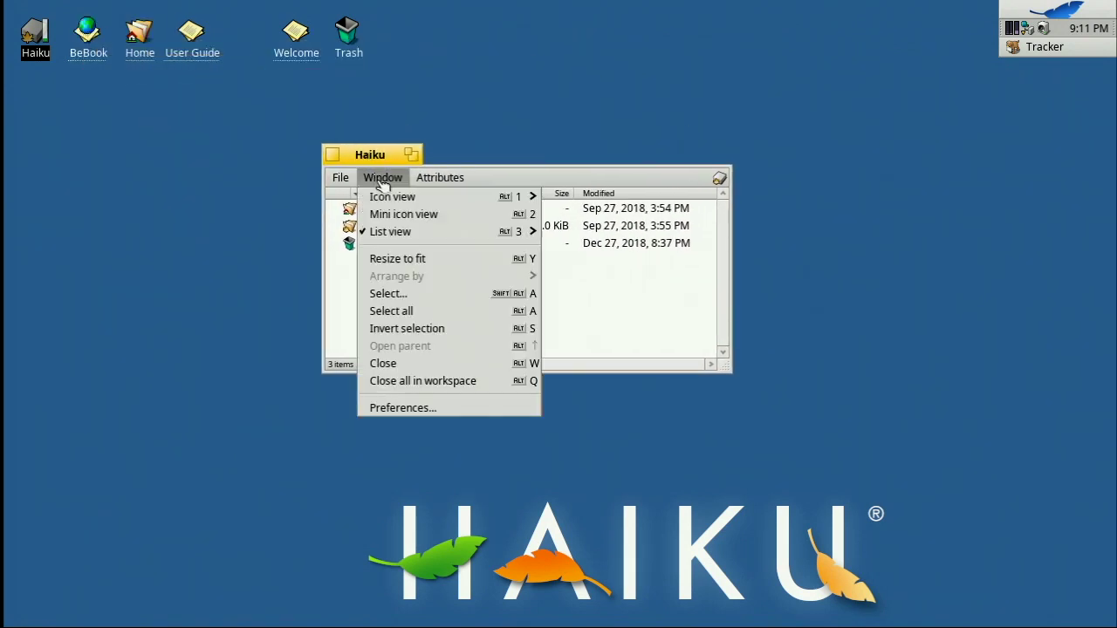
mouse_move(441, 180)
mouse_move(382, 177)
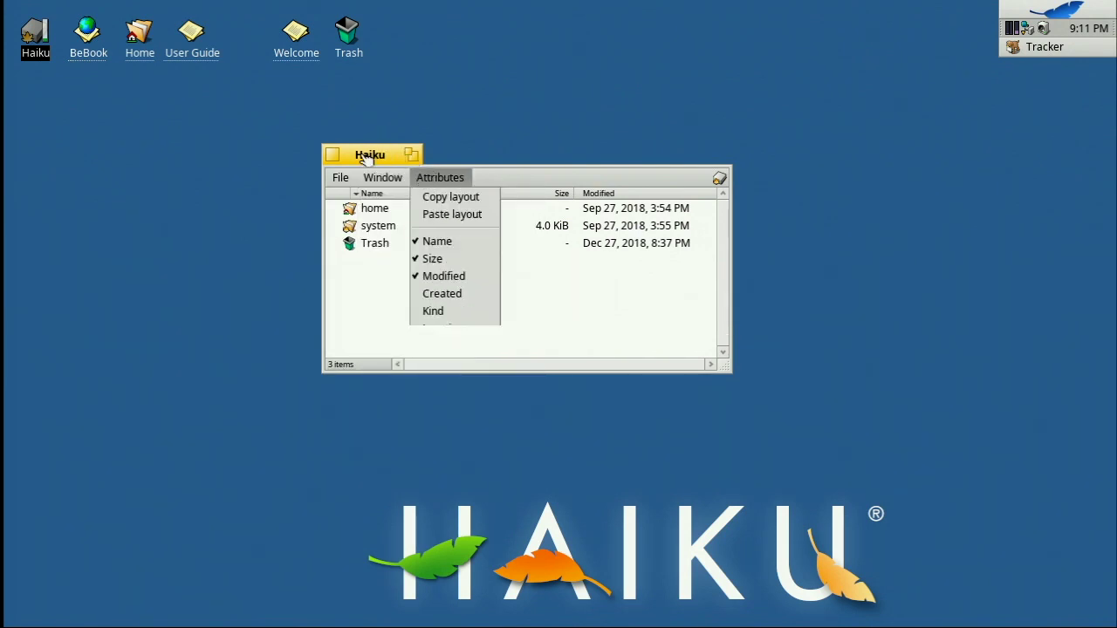
left_click_drag(366, 157, 384, 185)
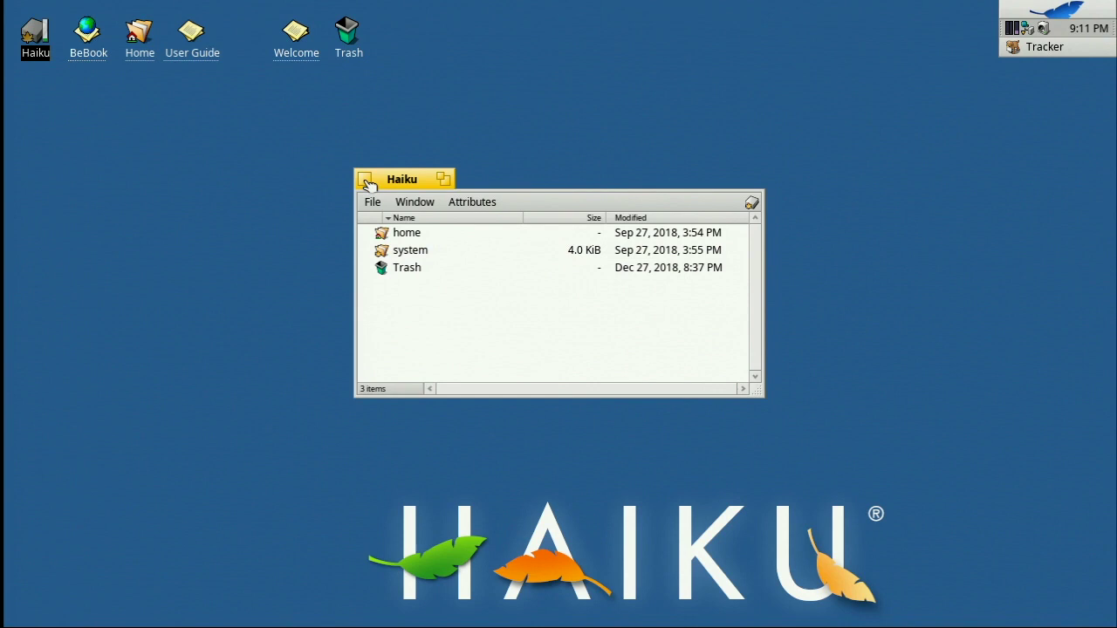
Close the Haiku folder window, then view the contents of the Trash and close it again
left_click(370, 180)
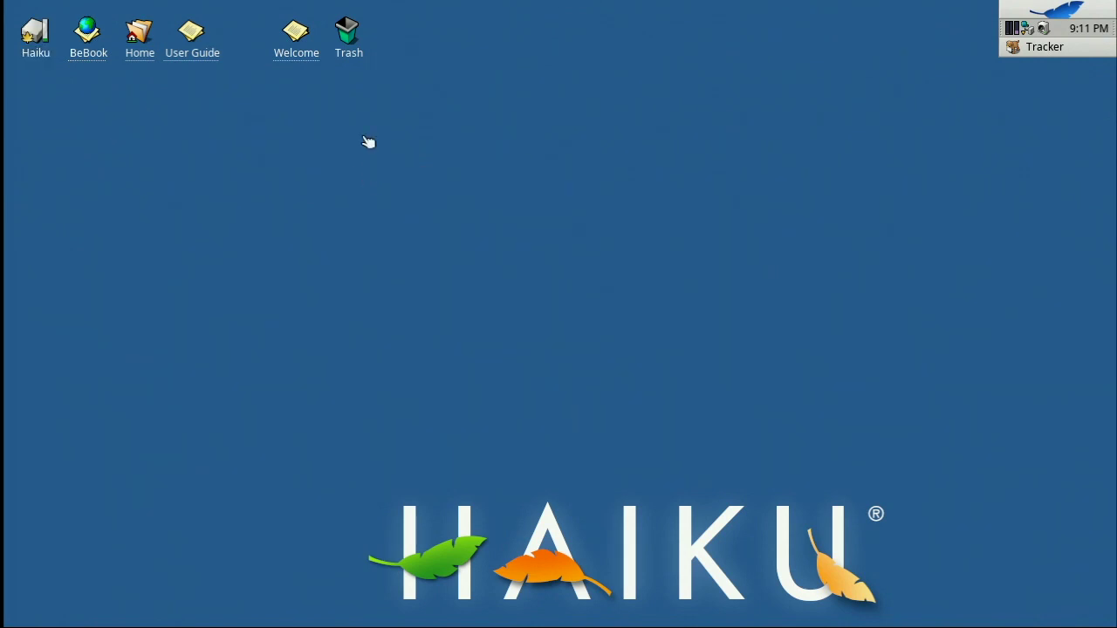
double_click(349, 35)
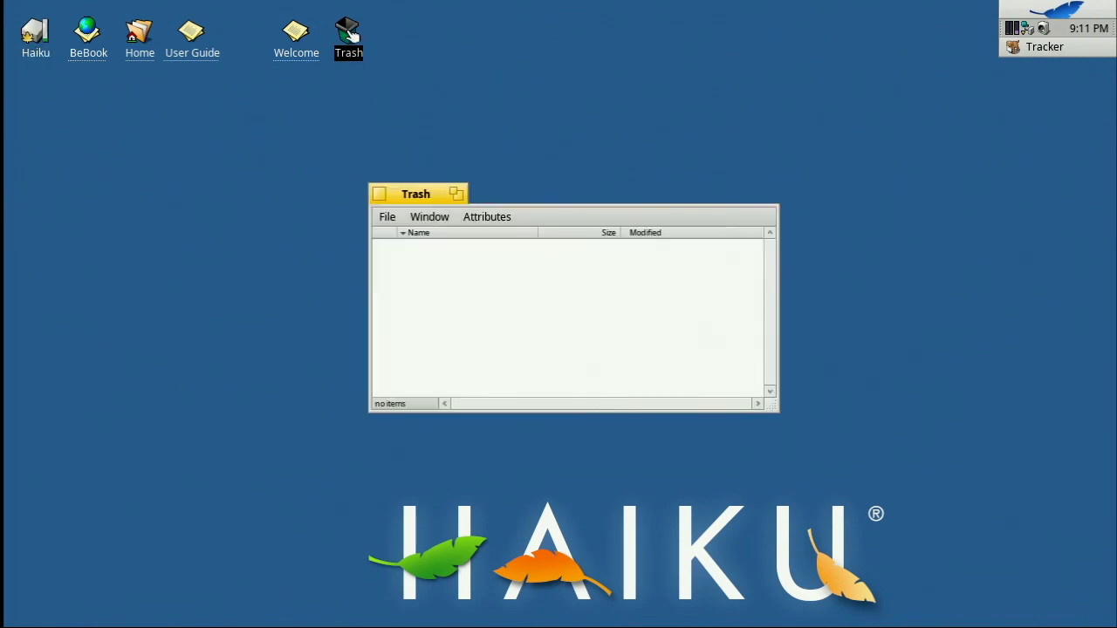
left_click(379, 197)
left_click(317, 177)
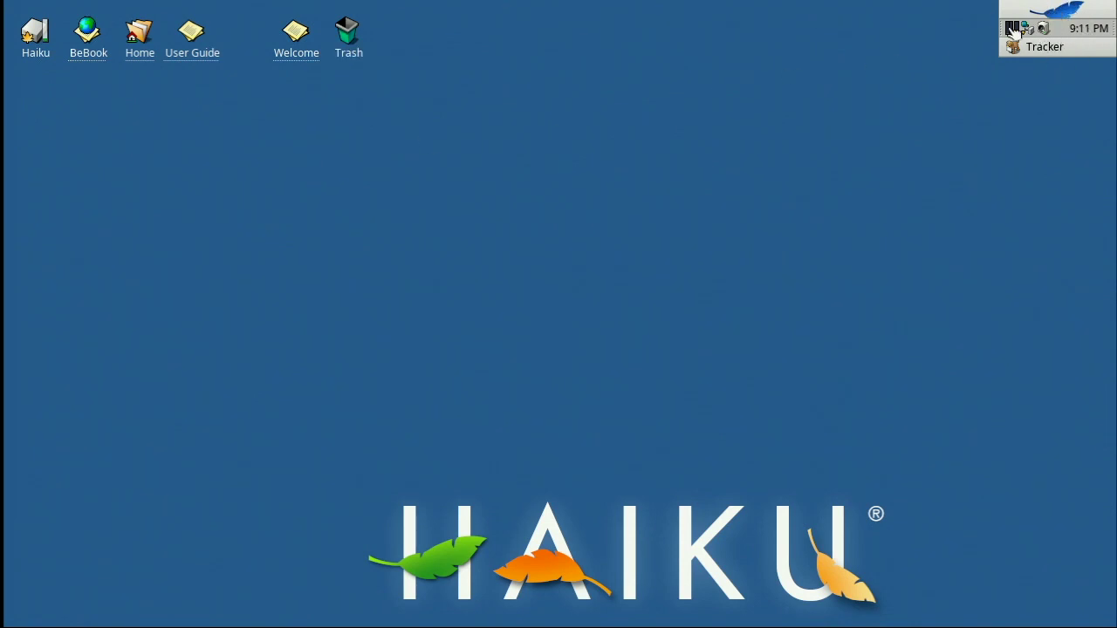
Widen the Deskbar and view the system's version and hardware information in About Haiku, closing that window when done
left_click_drag(1008, 29, 748, 37)
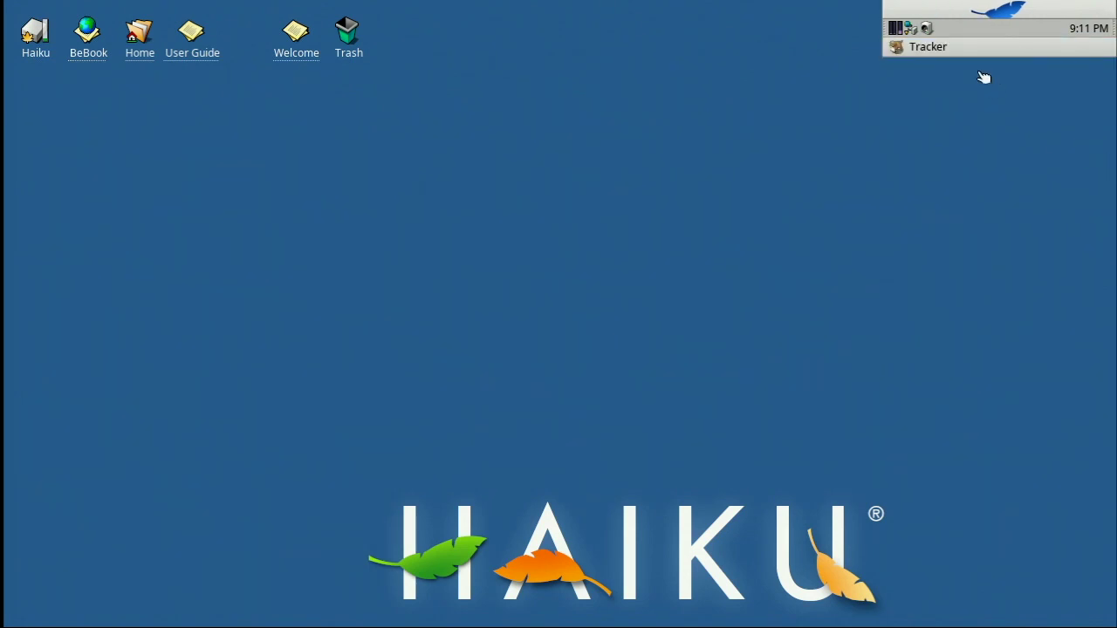
mouse_move(936, 52)
left_click(959, 7)
left_click(874, 10)
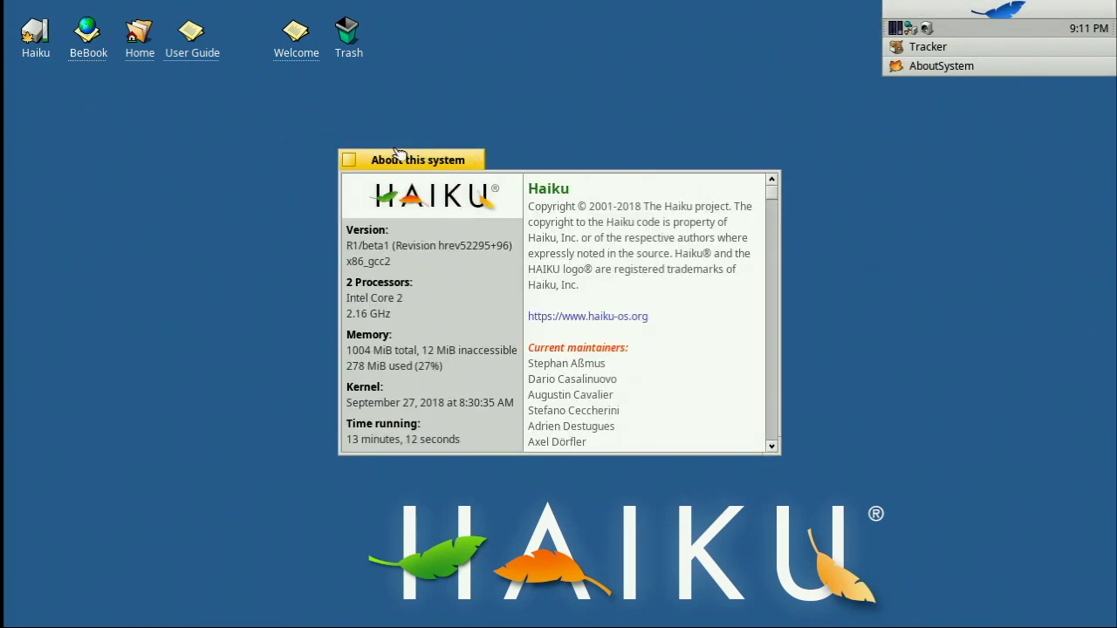
left_click_drag(397, 165, 210, 121)
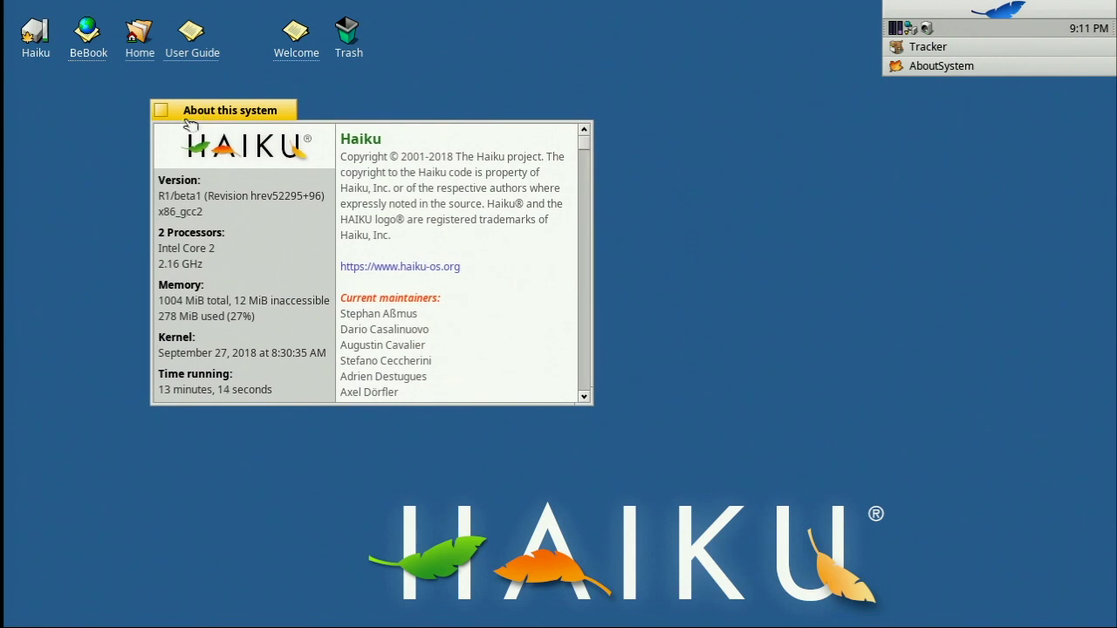
left_click(165, 110)
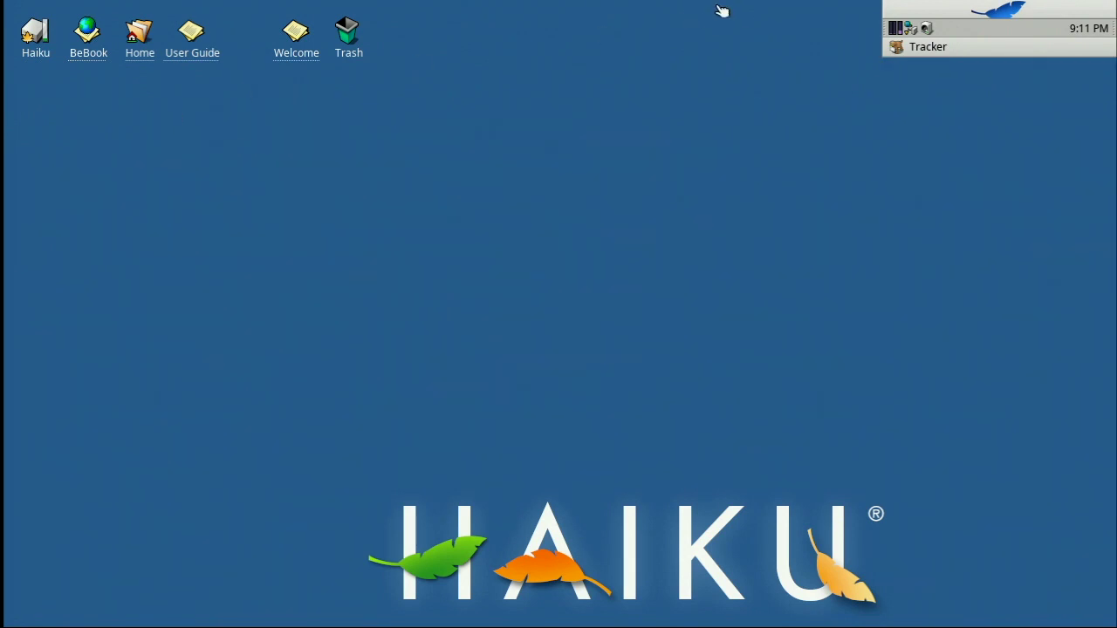
Look through the Deskbar's Applications, Demos and Preferences listings without launching anything
left_click(947, 7)
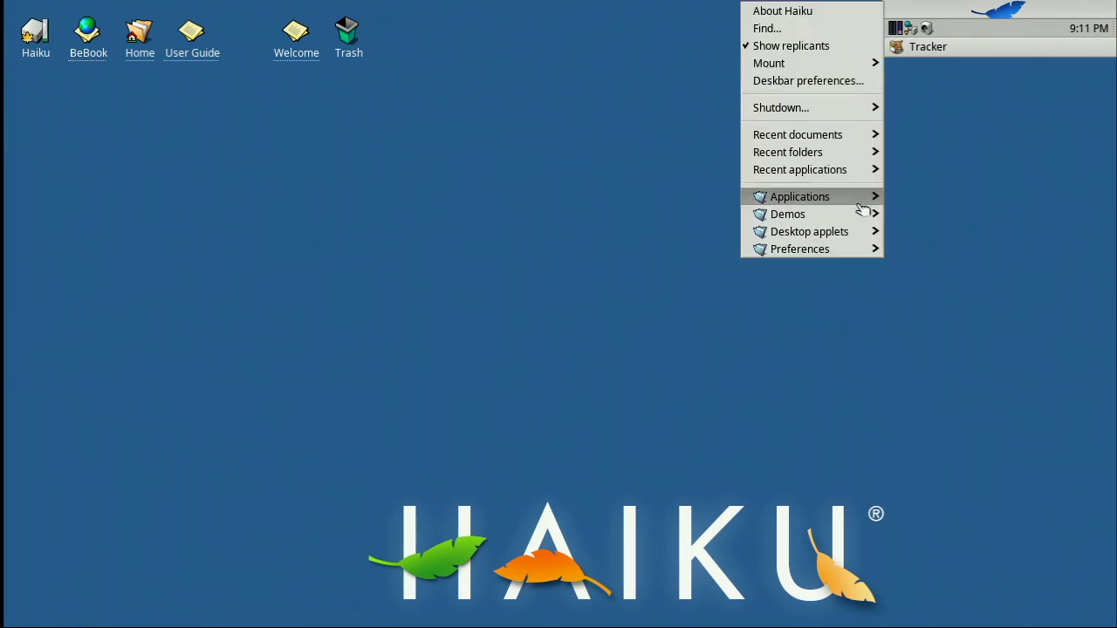
mouse_move(854, 199)
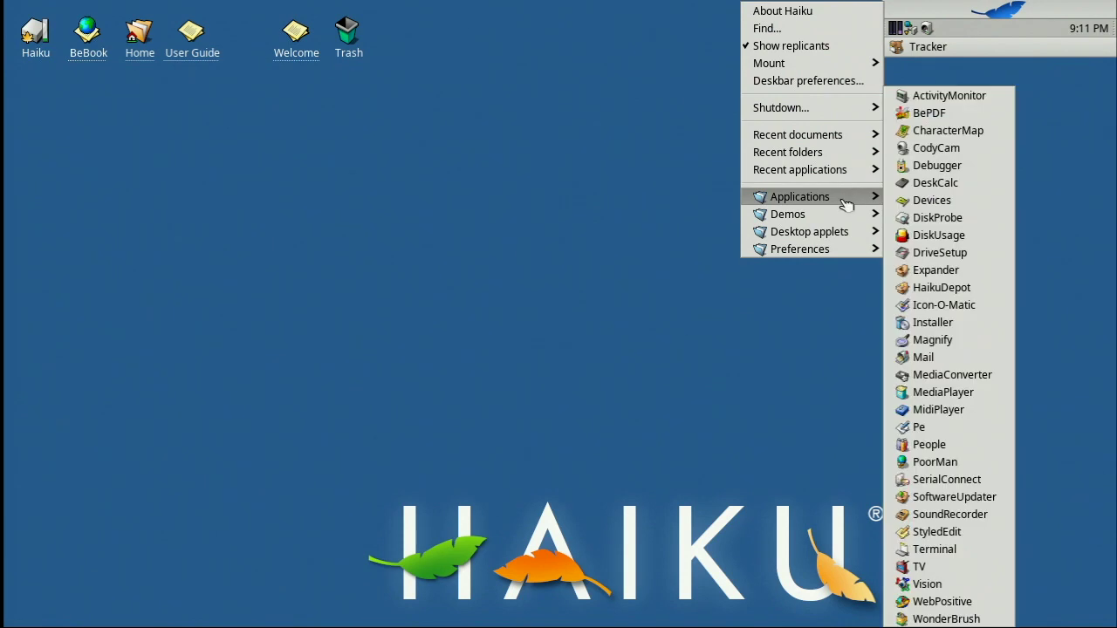
mouse_move(836, 217)
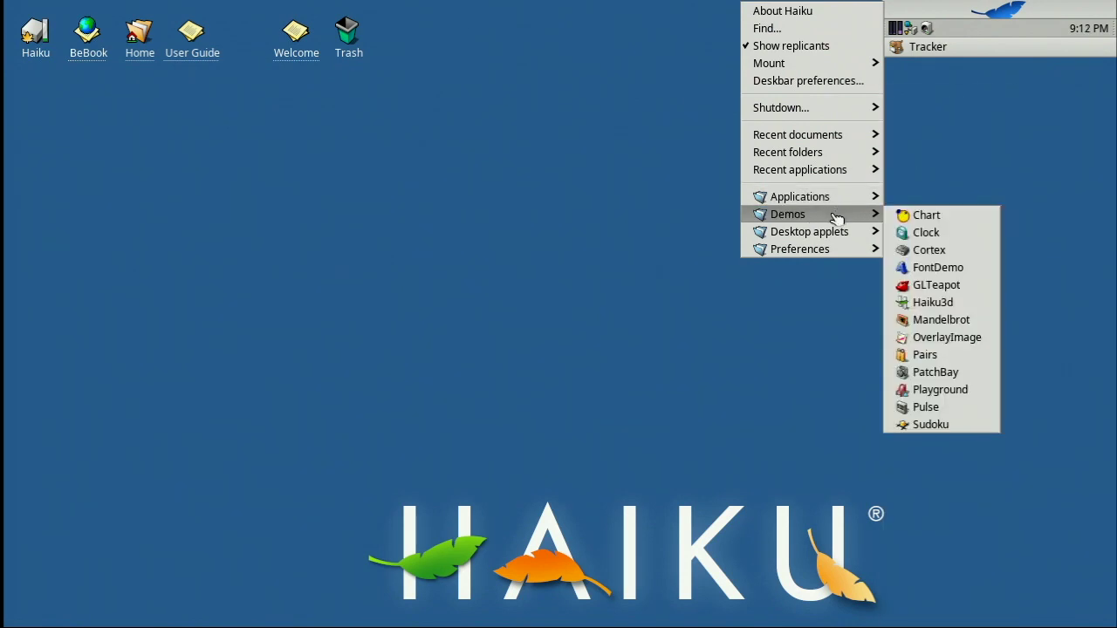
mouse_move(839, 254)
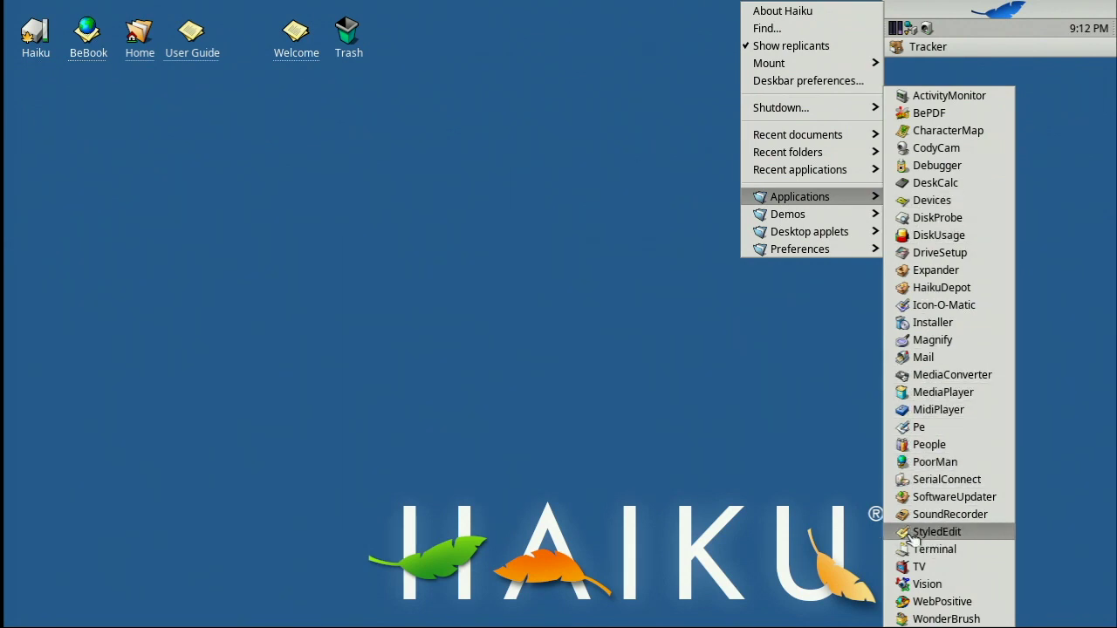
left_click(733, 402)
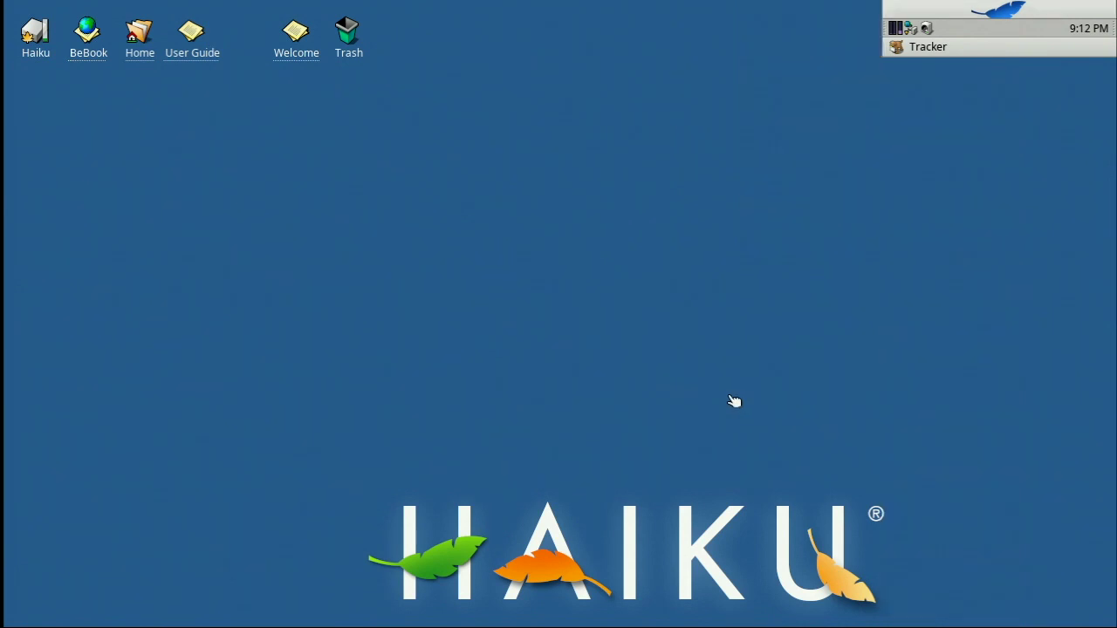
Connect to the PLUSNET-5JFS WPA2 WiFi network with its password, always allow wpa_supplicant keyring access and dismiss the network notification
left_click(923, 30)
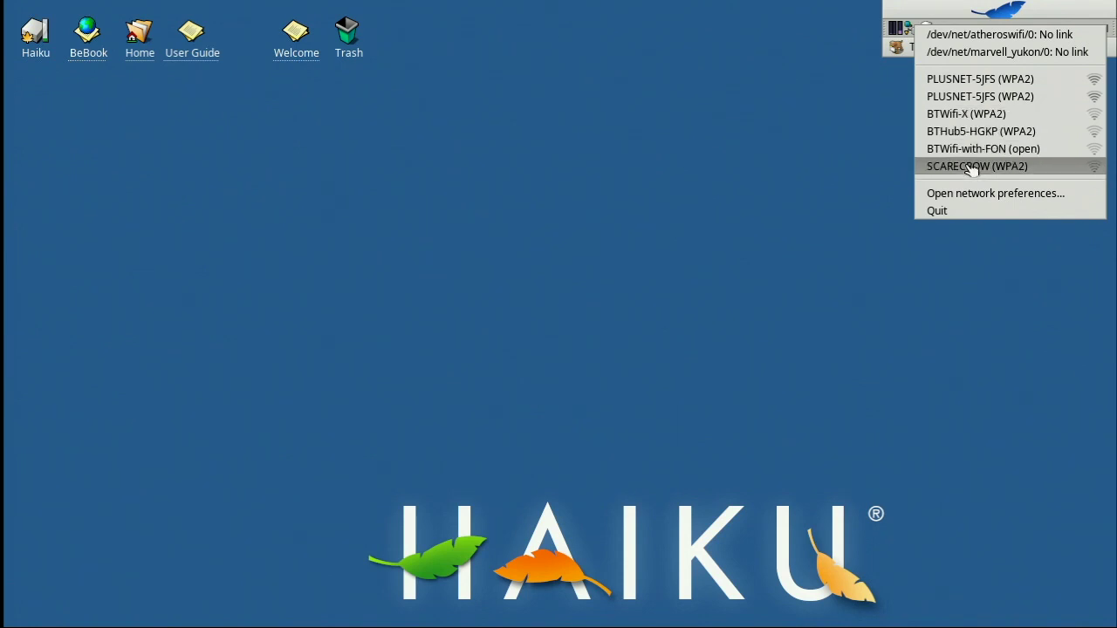
left_click(1023, 96)
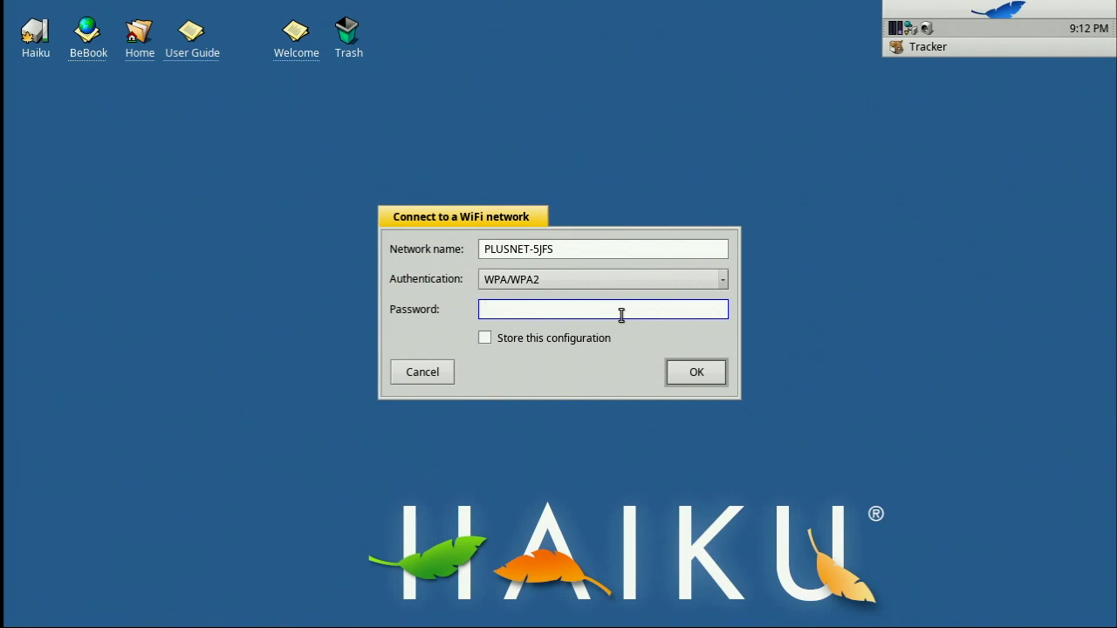
left_click(709, 381)
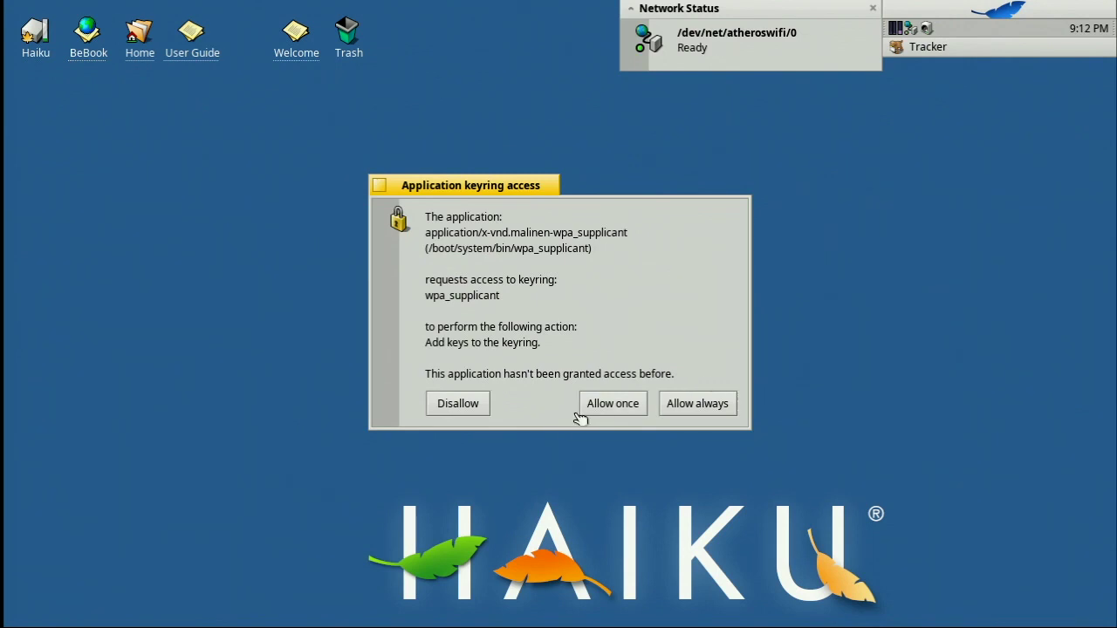
left_click(706, 409)
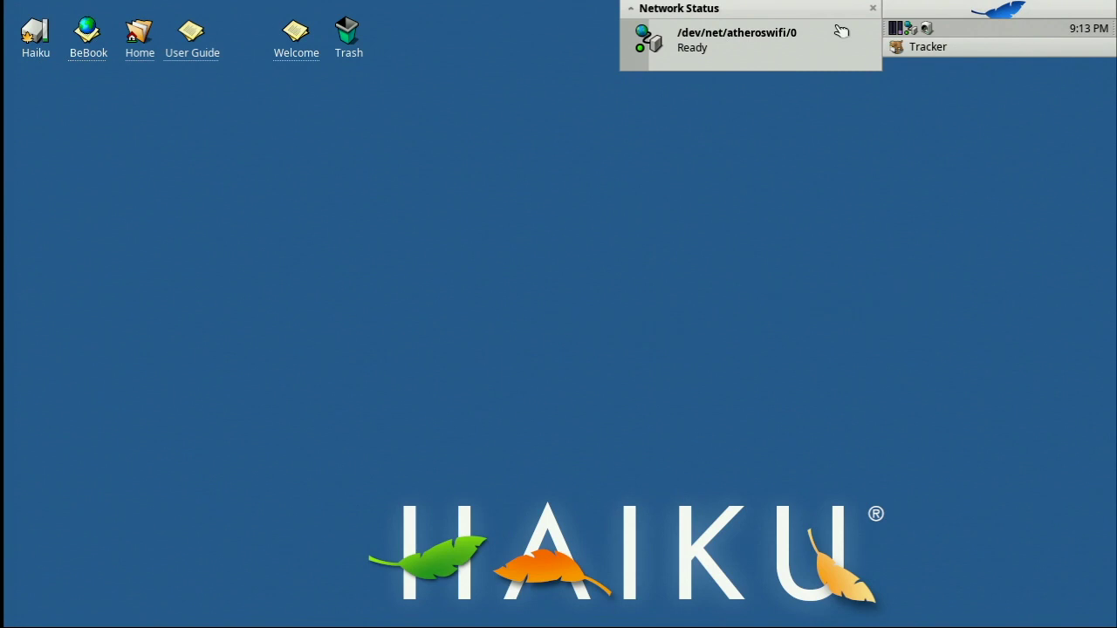
left_click(873, 7)
Launch the Terminal application and move its window clear of the desktop icons
left_click(887, 7)
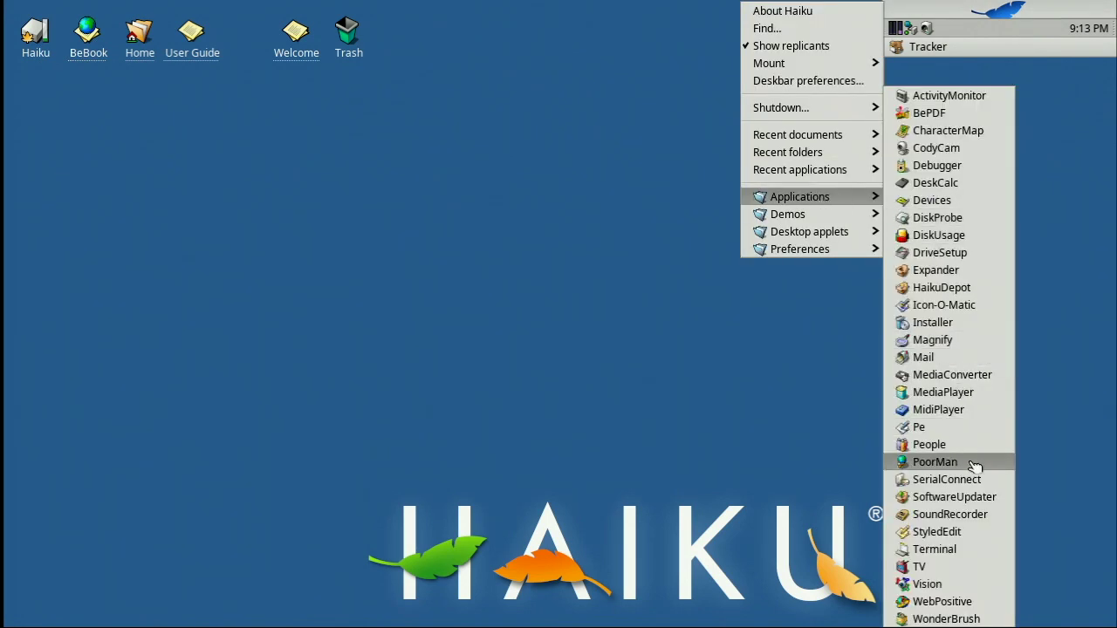
left_click(945, 547)
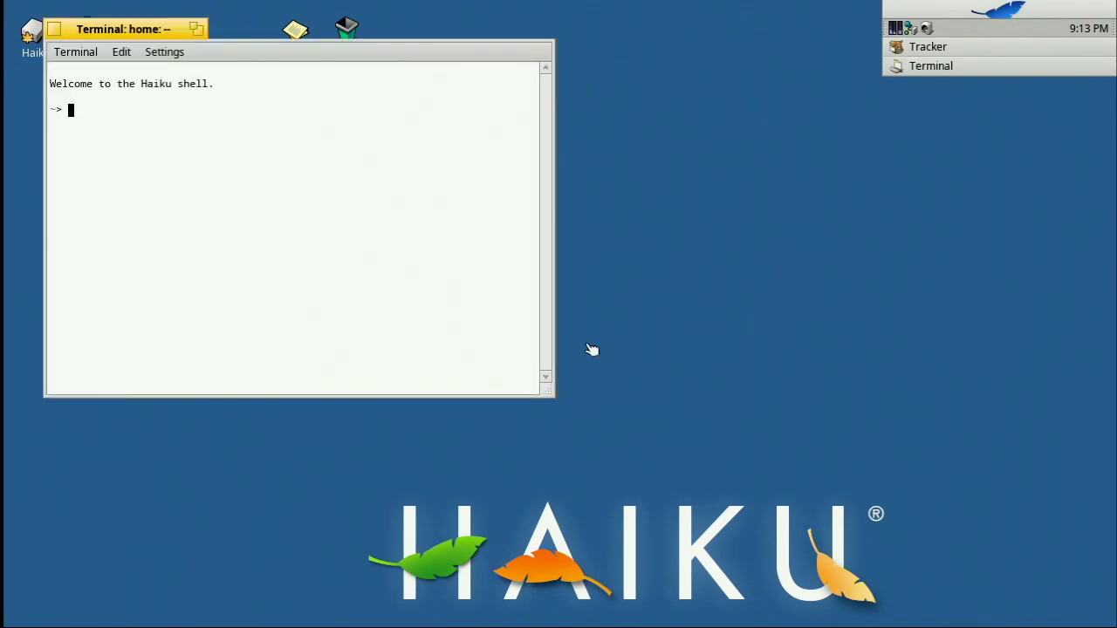
left_click_drag(123, 29, 402, 108)
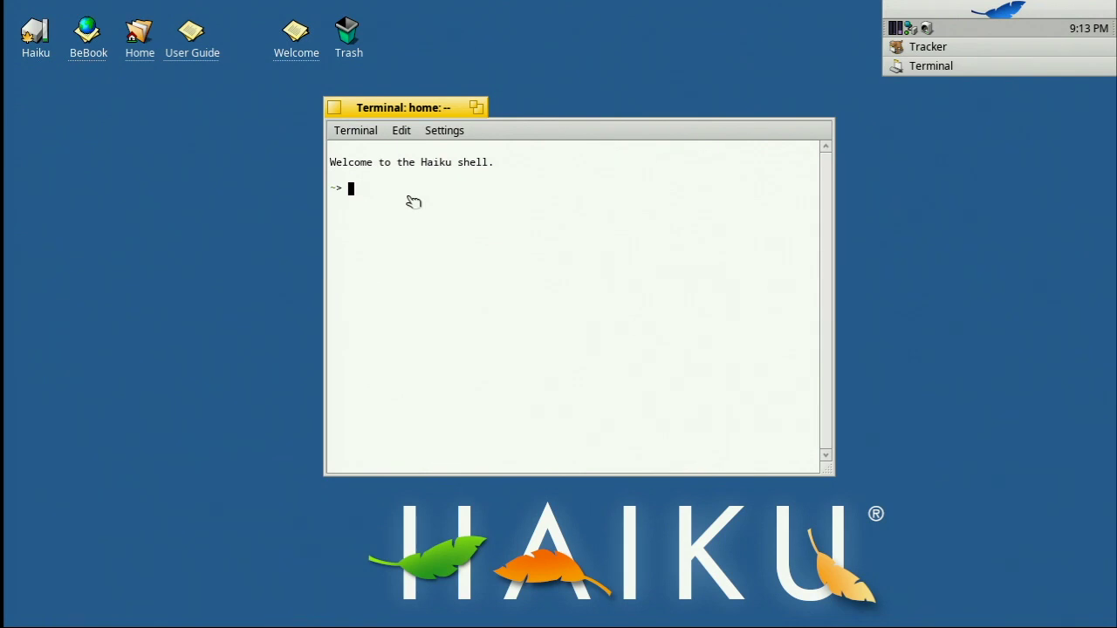
Change the shell's working directory to Desktop, listing the contents of both the home folder and Desktop
type("ls")
key("Return")
type("cd /Desktop")
key("Return")
type("cd Desktop")
key("Return")
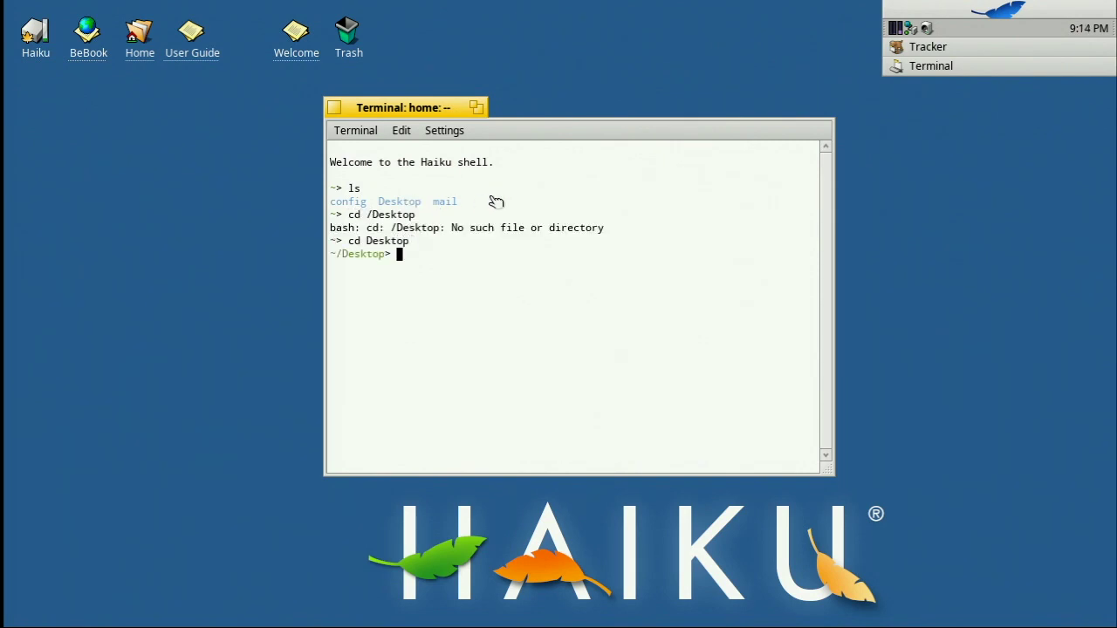
type("ls")
key("Return")
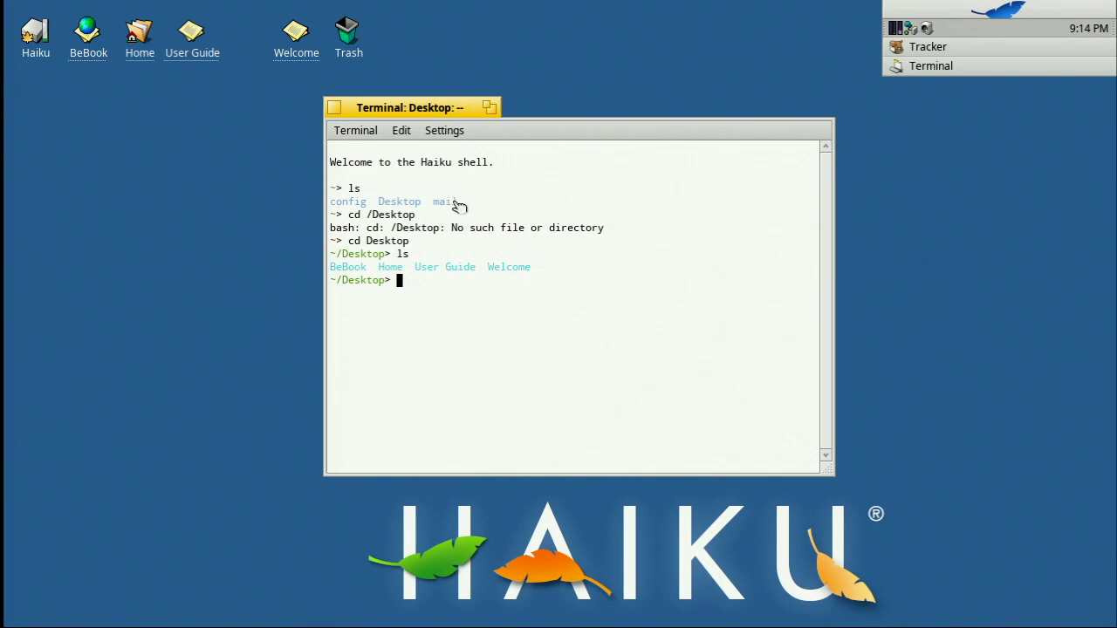
Run ifconfig and enlarge the Terminal window to read the full network interface output
type("ifconfig")
key("Return")
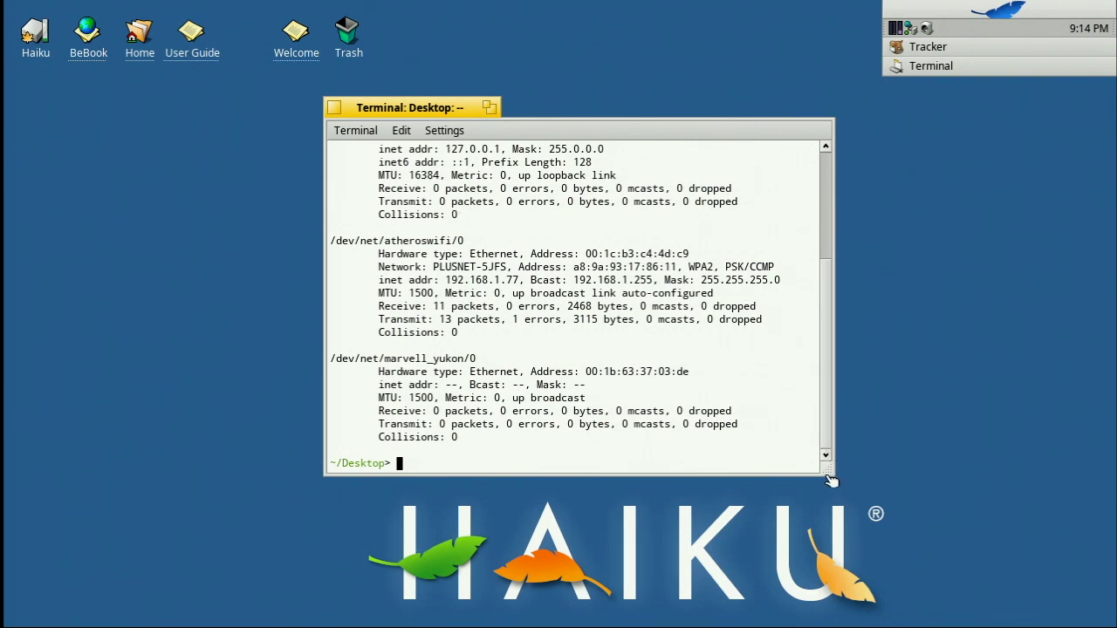
left_click_drag(830, 470, 892, 603)
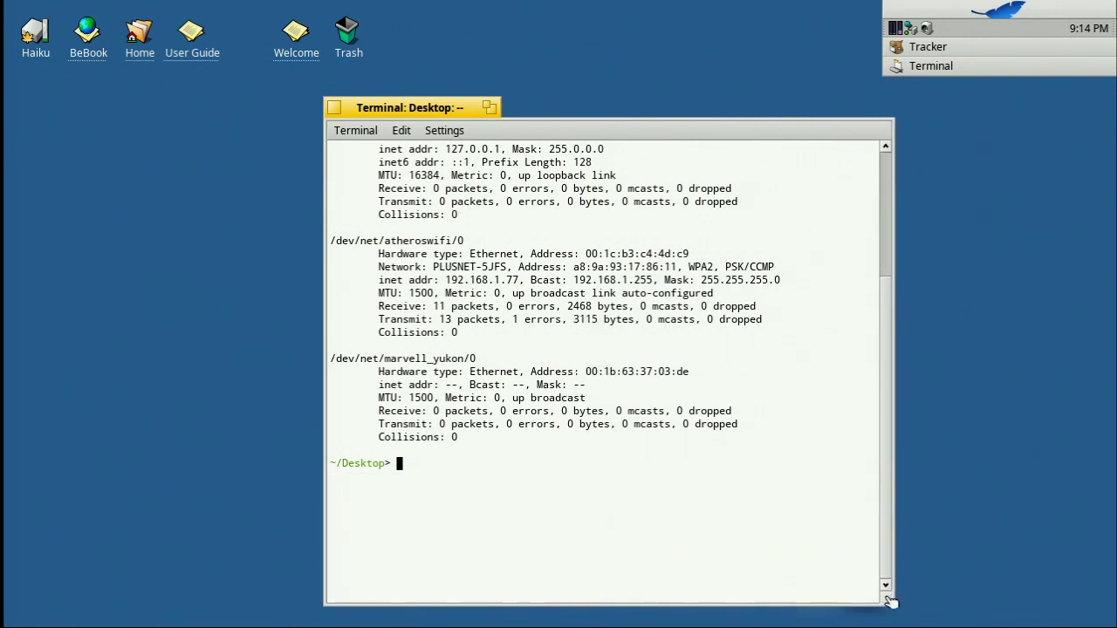
left_click(908, 358)
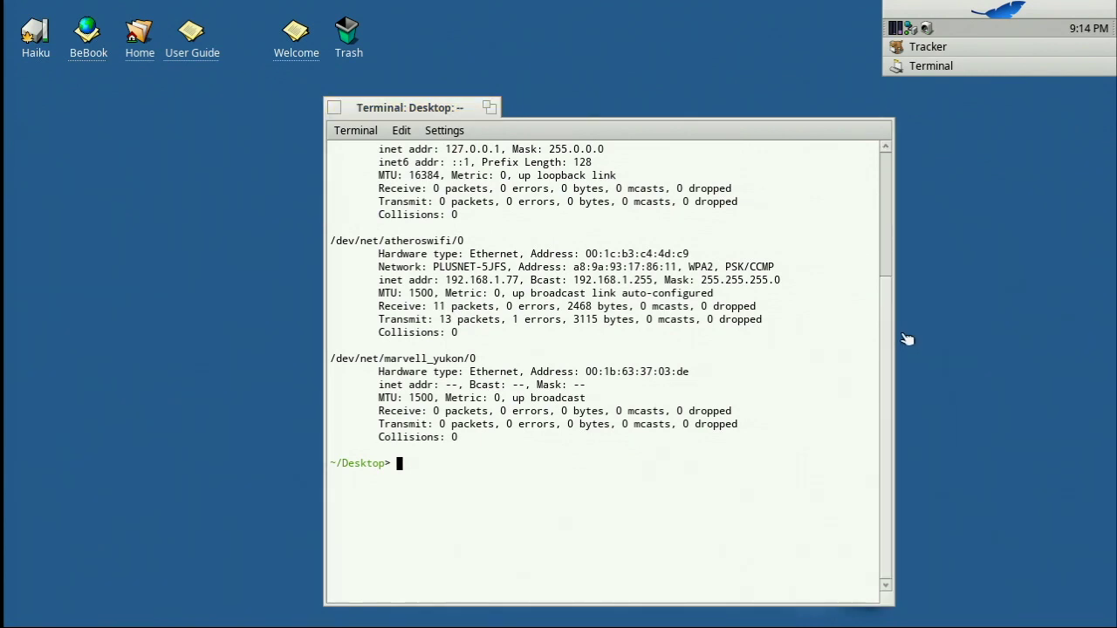
left_click(890, 347)
left_click_drag(890, 367, 871, 315)
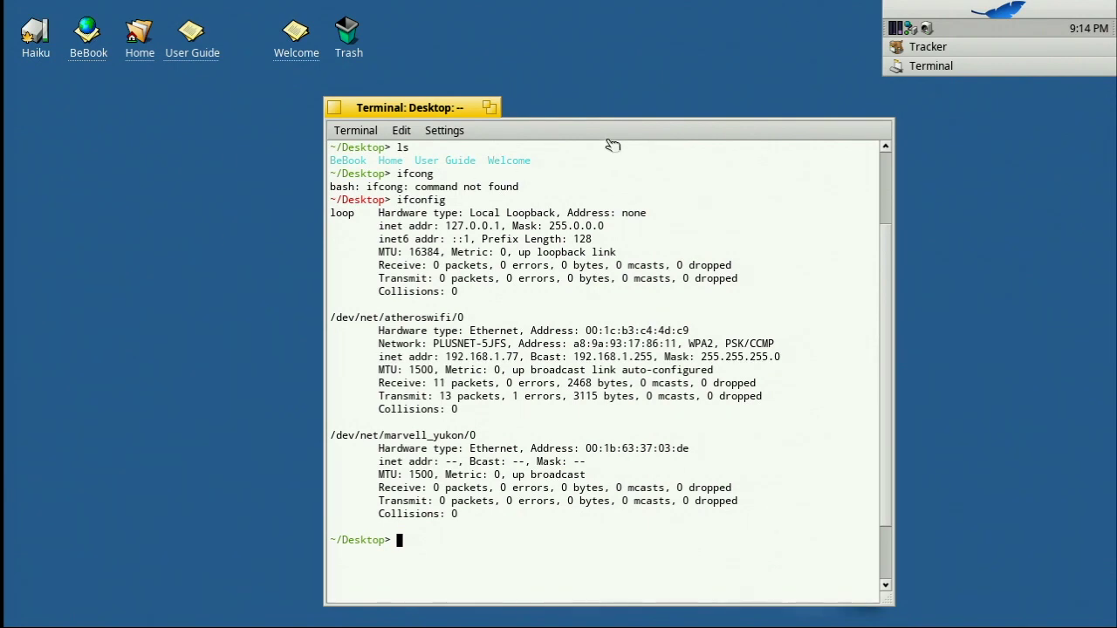
Launch the WebPositive web browser from the installed applications
left_click(941, 12)
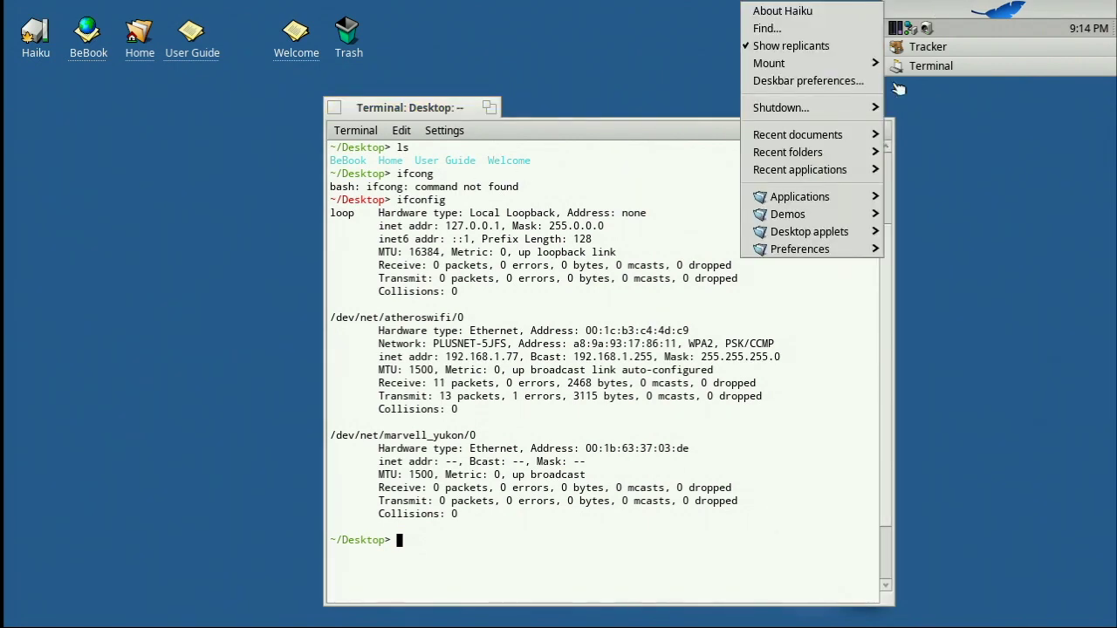
mouse_move(846, 199)
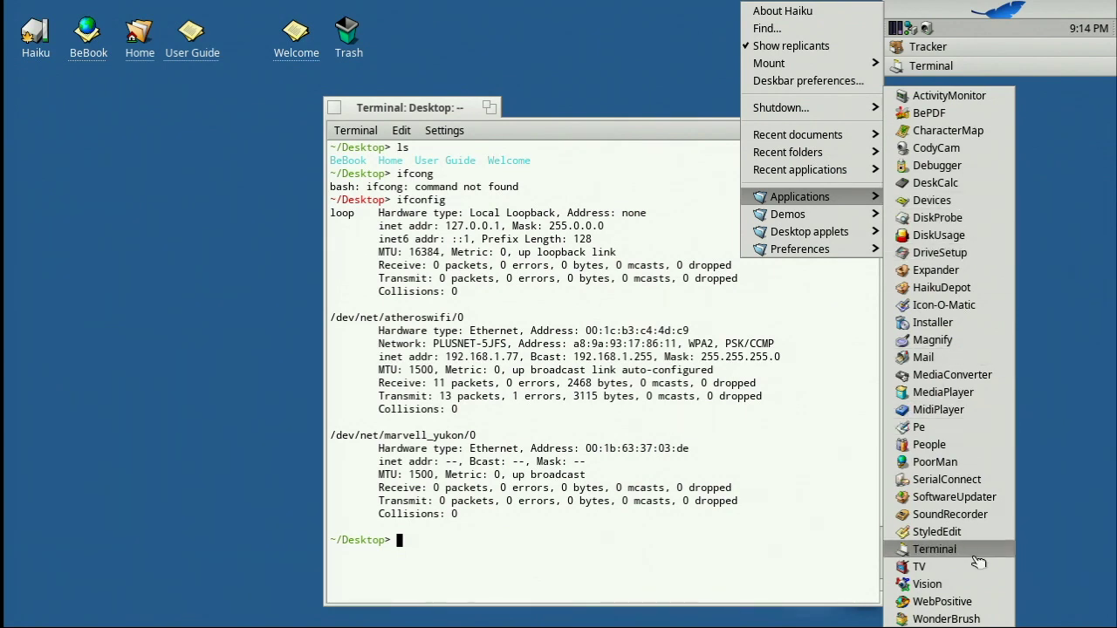
left_click(972, 602)
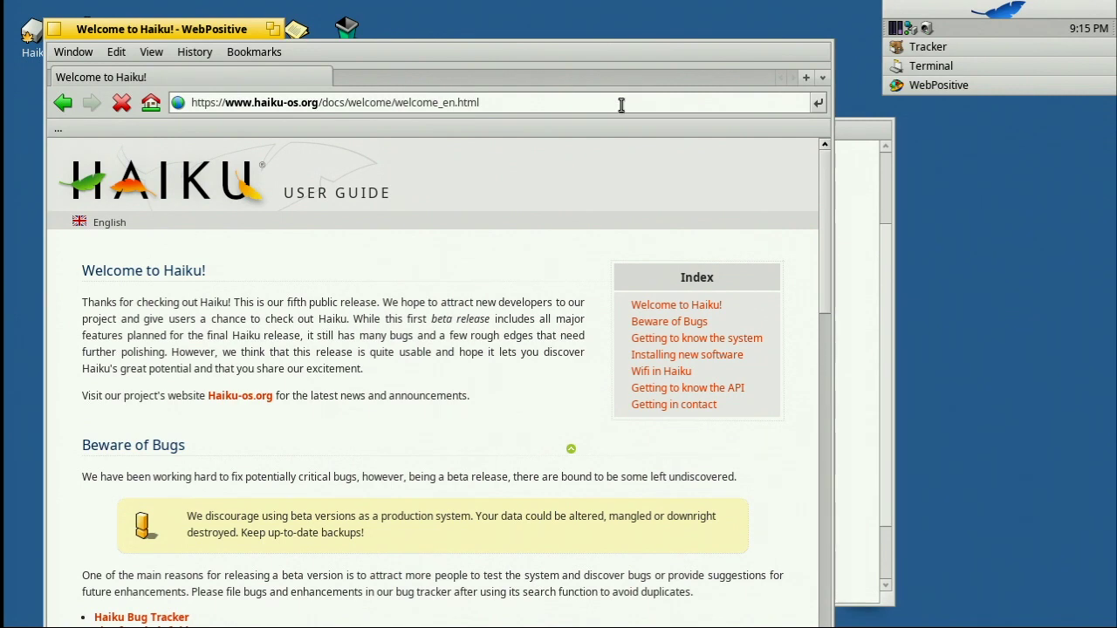
left_click(808, 79)
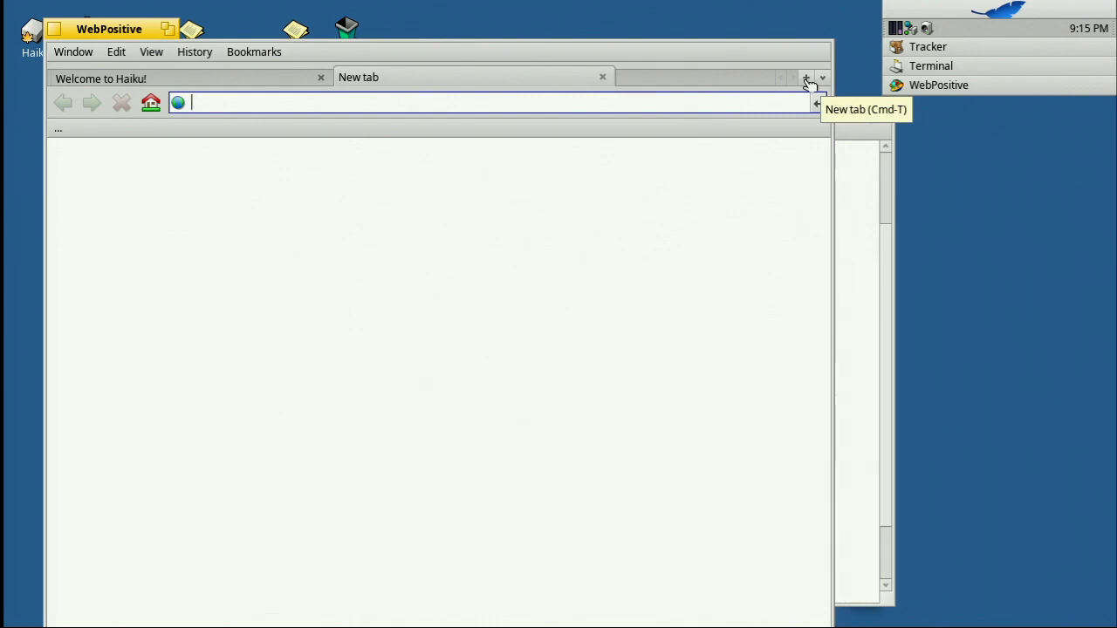
type("www.")
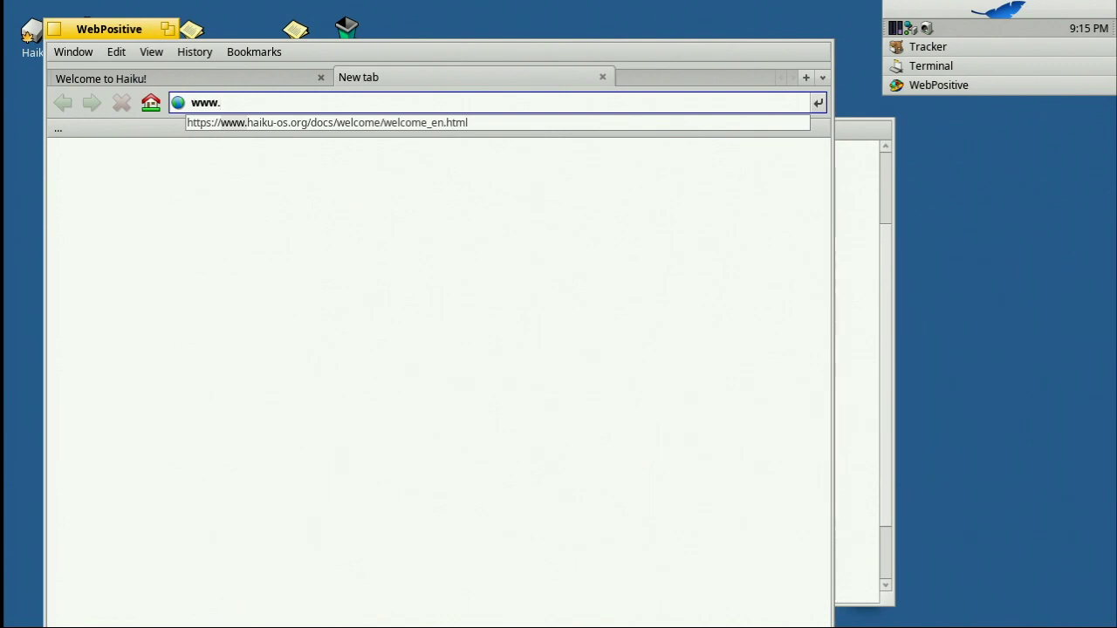
type("ident-on")
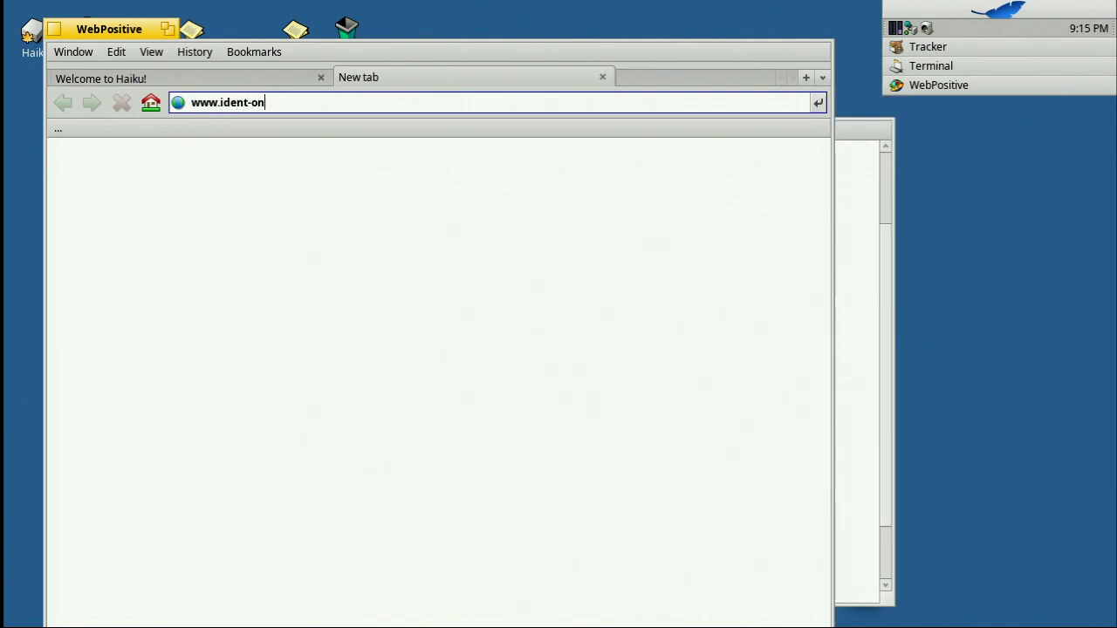
type("line.co.uk/wifisheep")
key("Return")
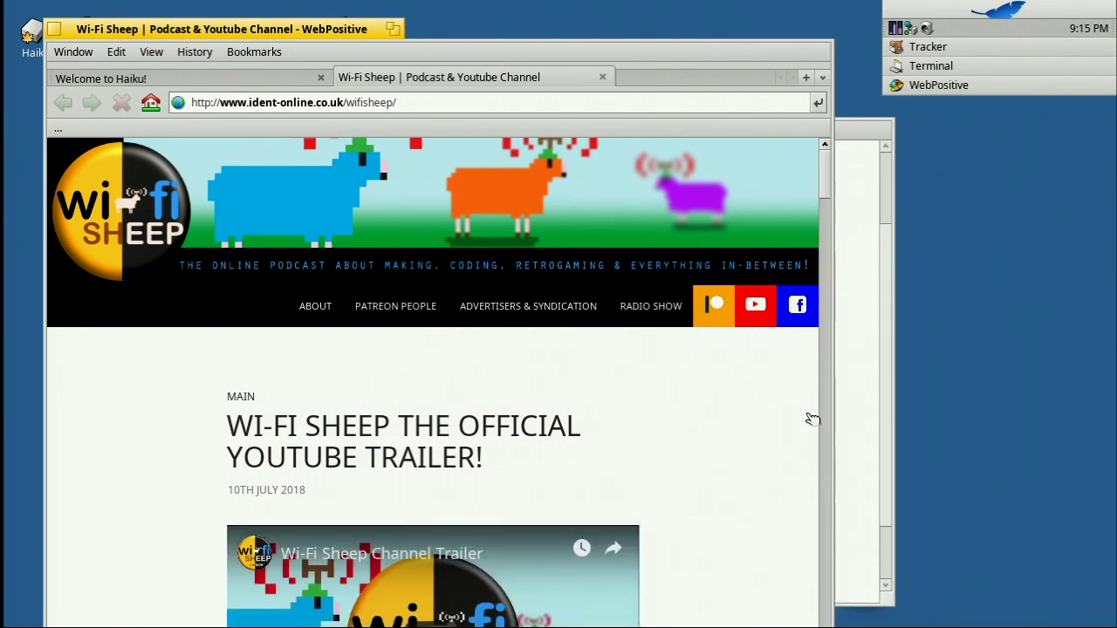
Play the embedded Wi-Fi Sheep Channel Trailer video on the web page
scroll(824, 213, "down", 5)
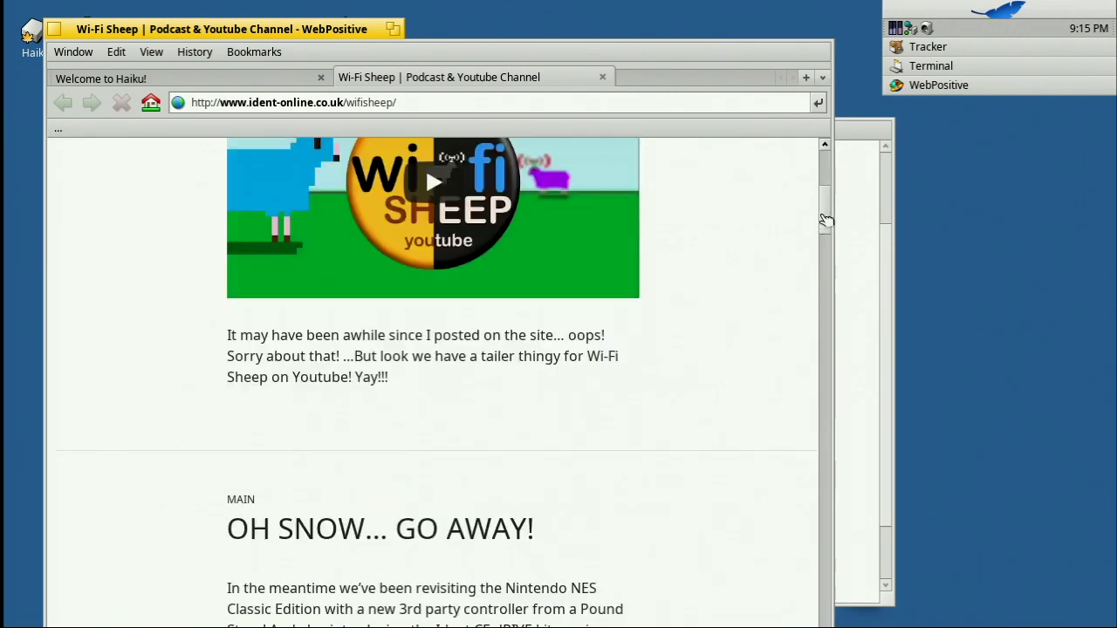
scroll(823, 212, "up", 2)
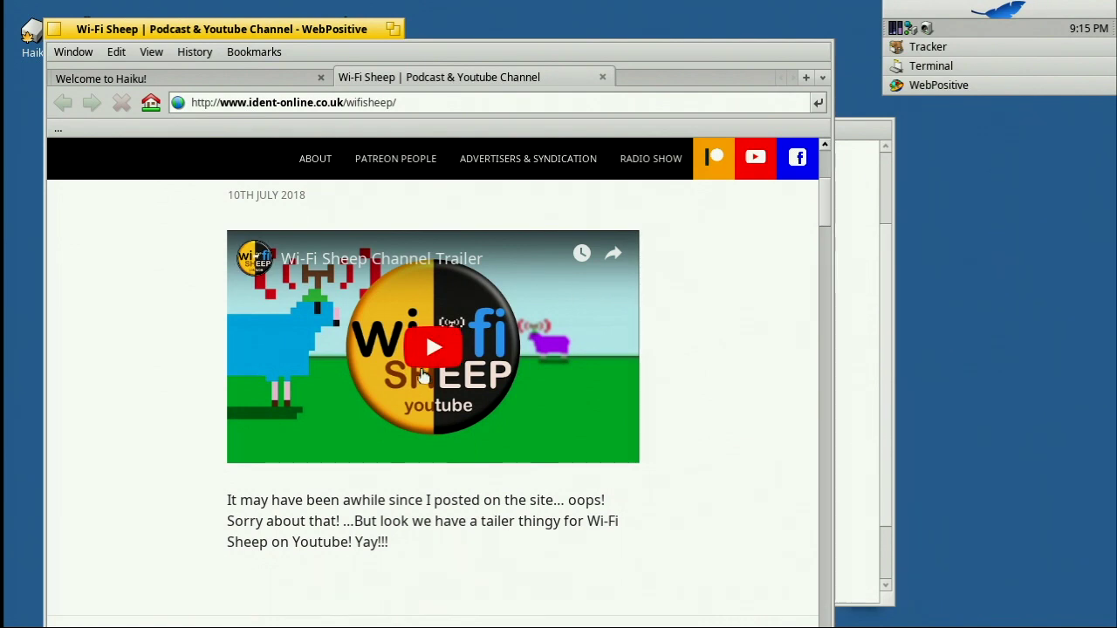
left_click(442, 353)
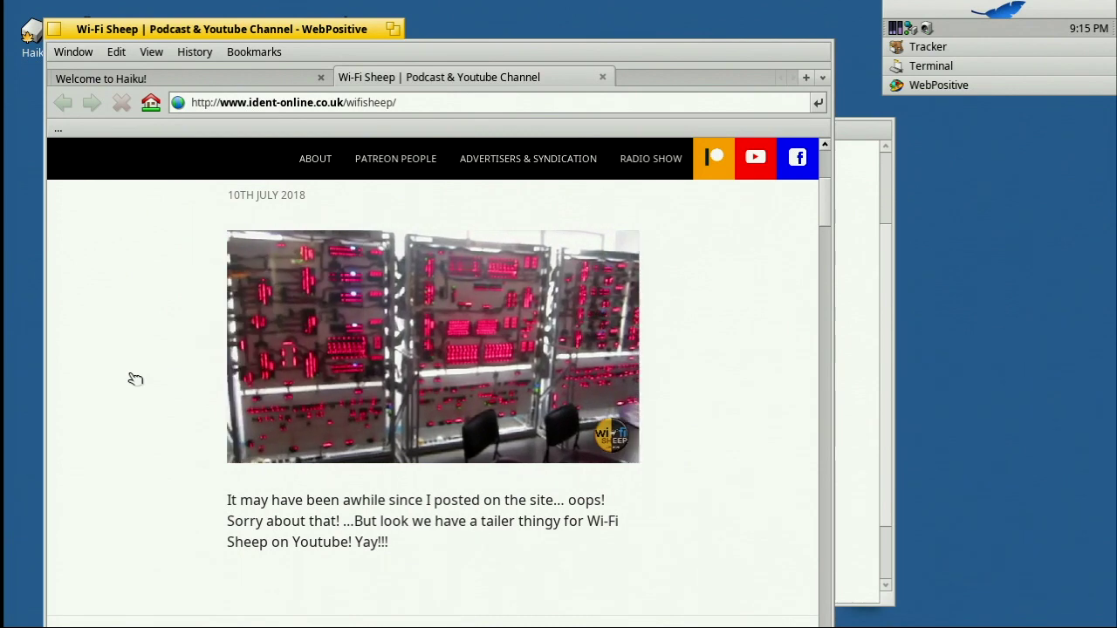
Open the WiFiSheep YouTube channel from the website, watch part of the channel trailer and pause it
left_click(754, 173)
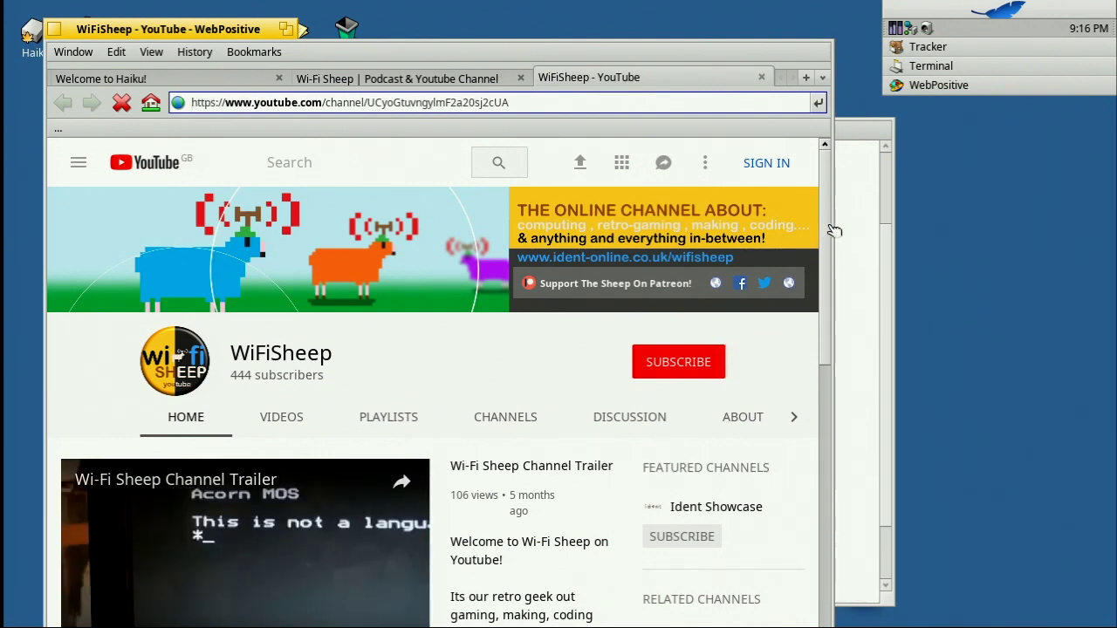
scroll(830, 272, "down", 2)
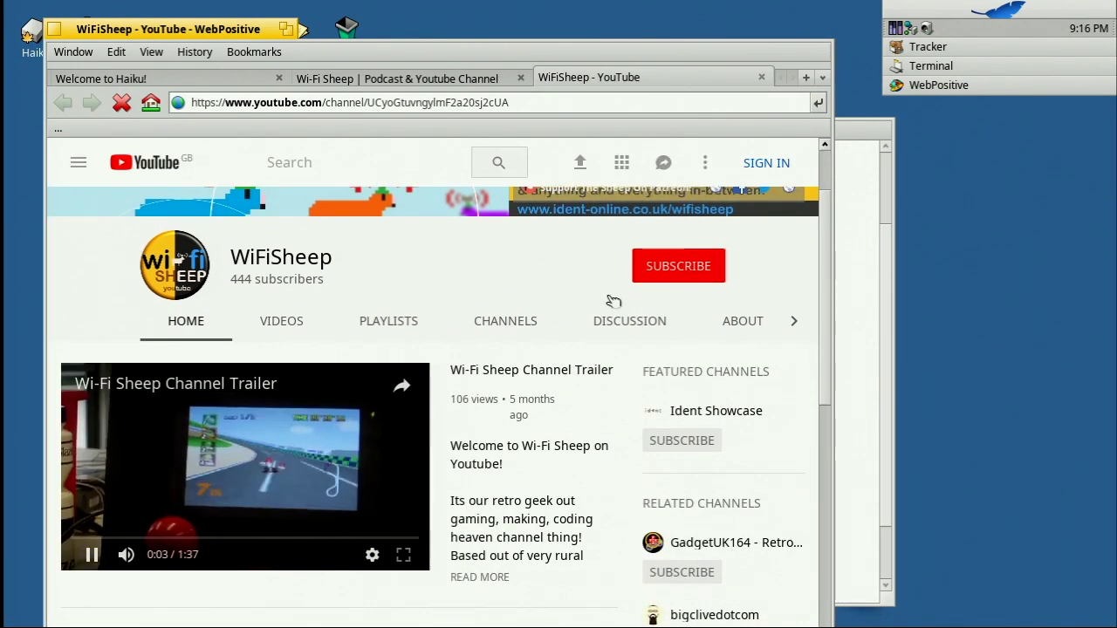
left_click(268, 522)
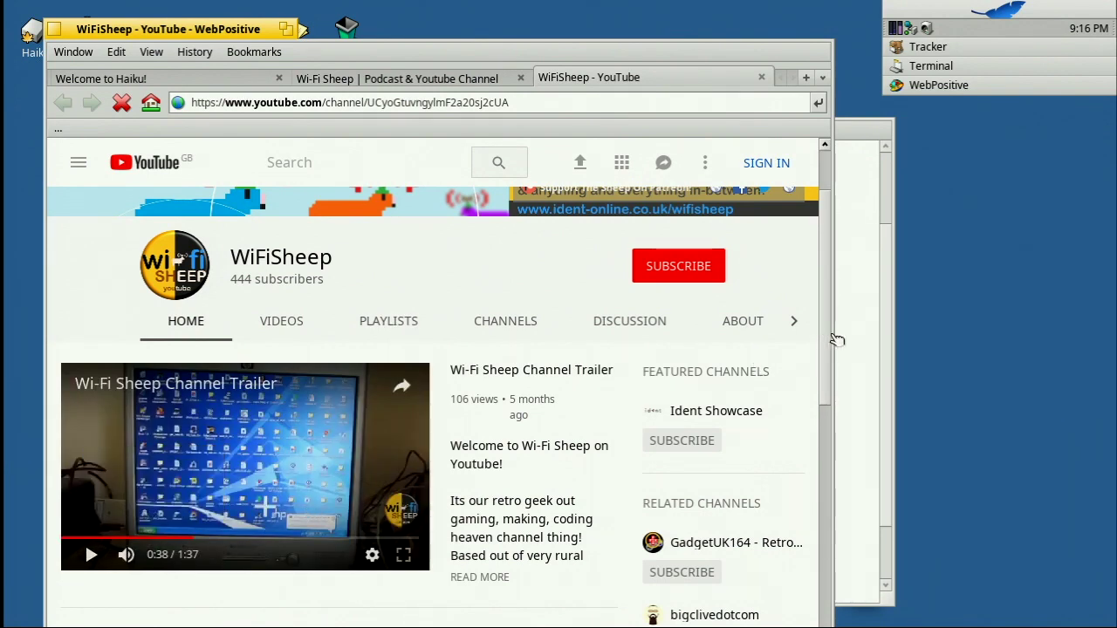
Close the WebPositive and Terminal windows to clear the desktop
left_click_drag(836, 337, 852, 323)
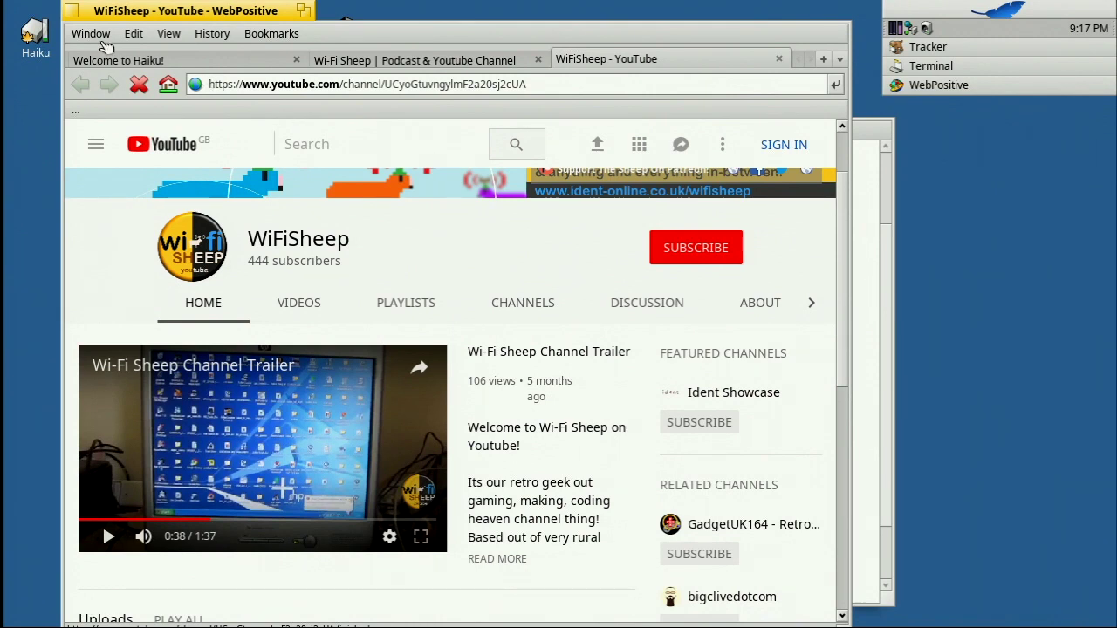
left_click(74, 11)
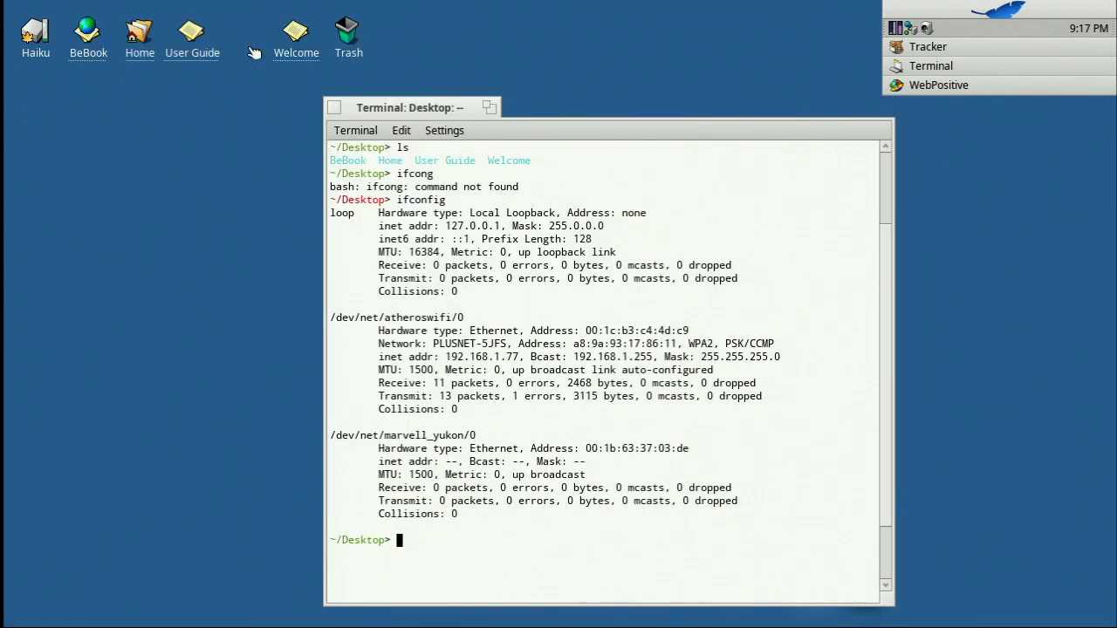
left_click(335, 109)
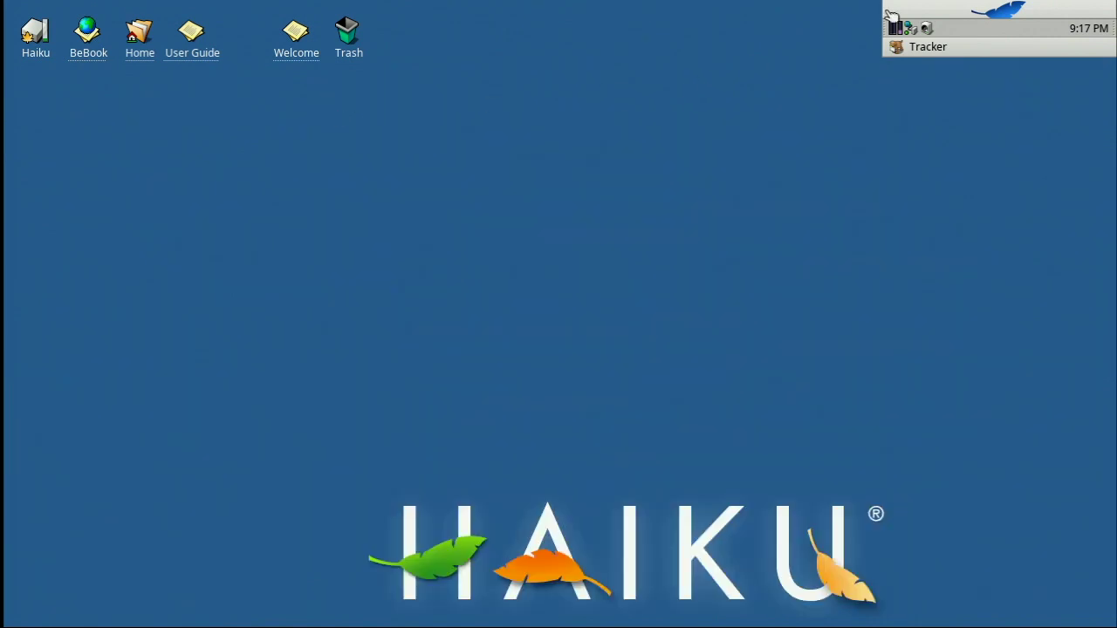
Launch SoftwareUpdater from the installed applications, review the full list of package changes and start the update
left_click(934, 15)
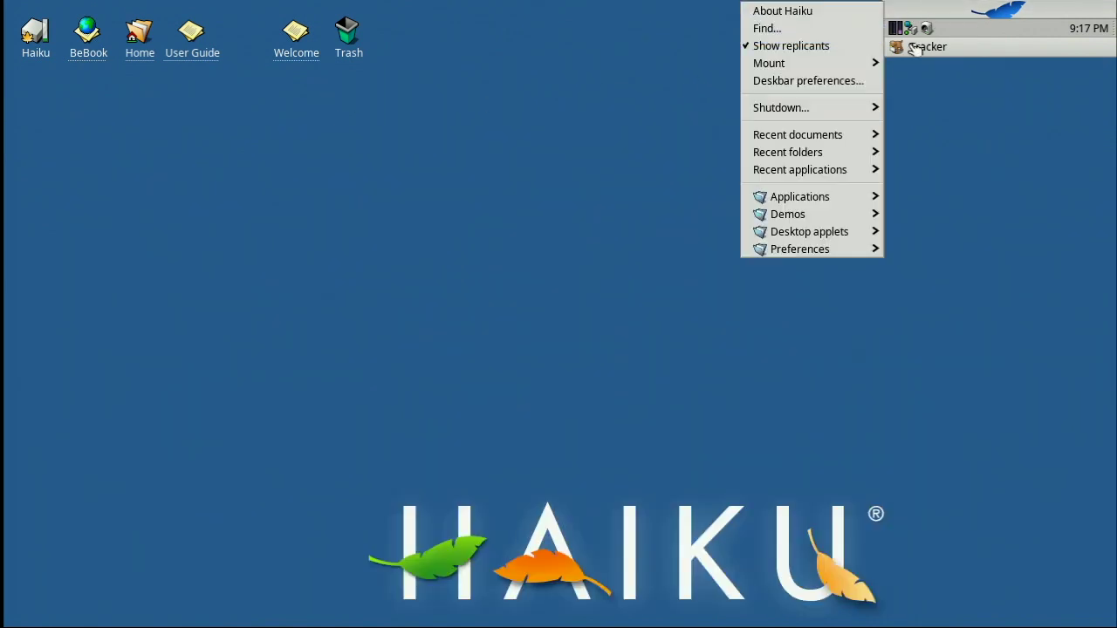
mouse_move(827, 252)
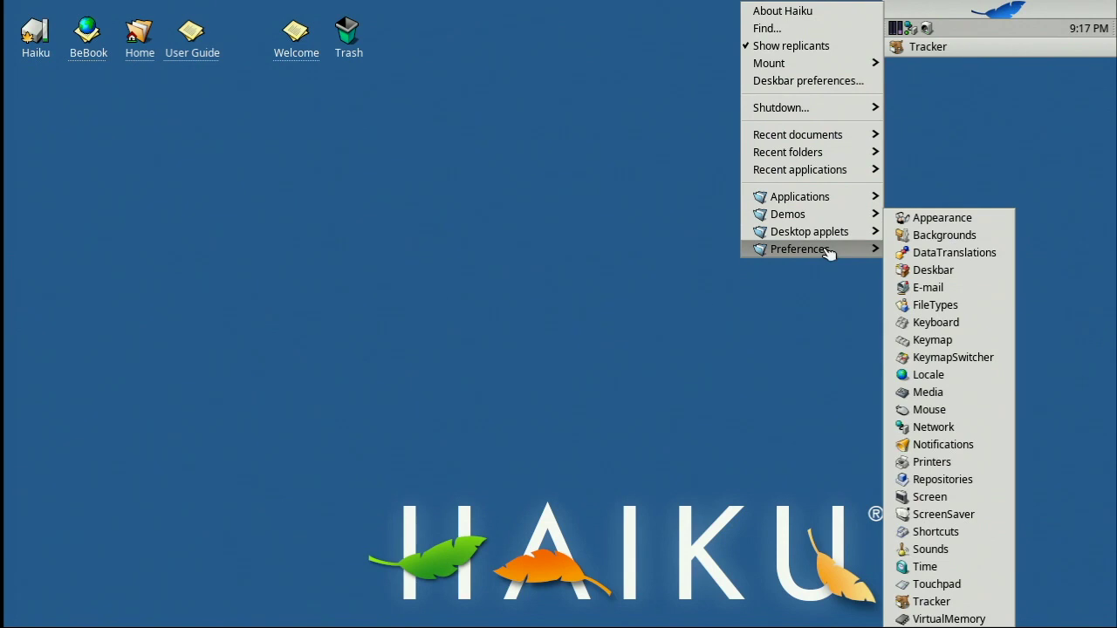
mouse_move(866, 193)
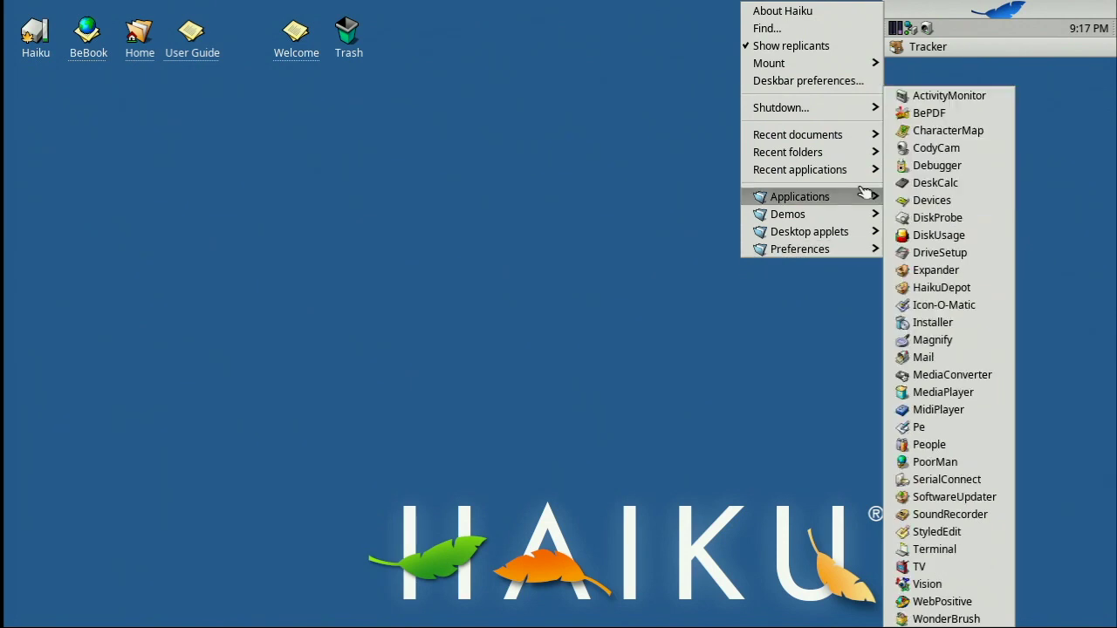
left_click(951, 497)
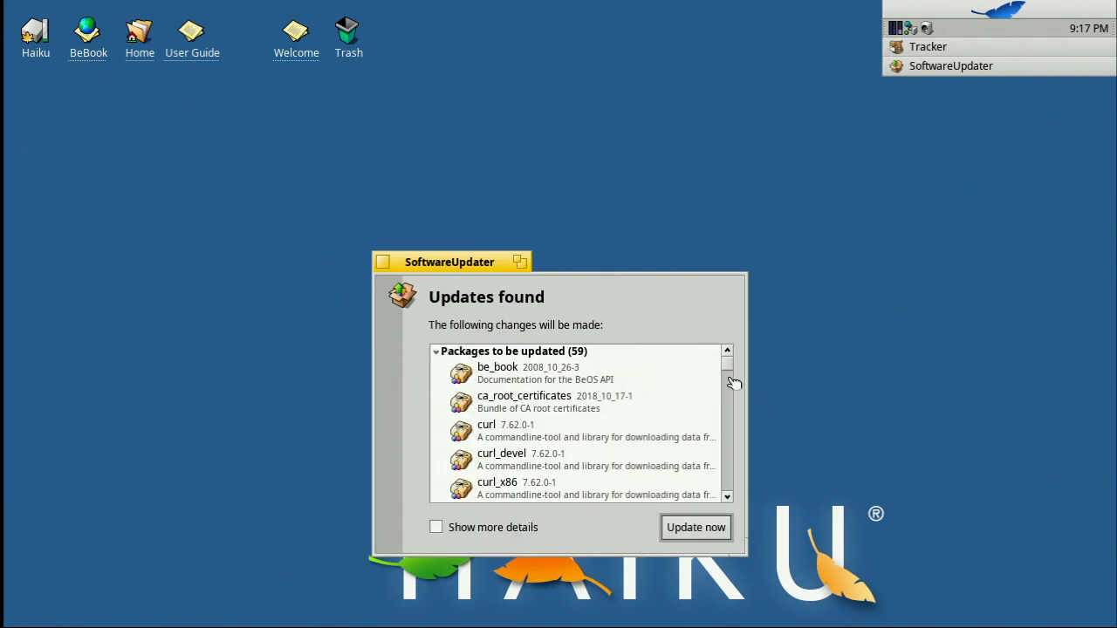
left_click_drag(731, 369, 727, 493)
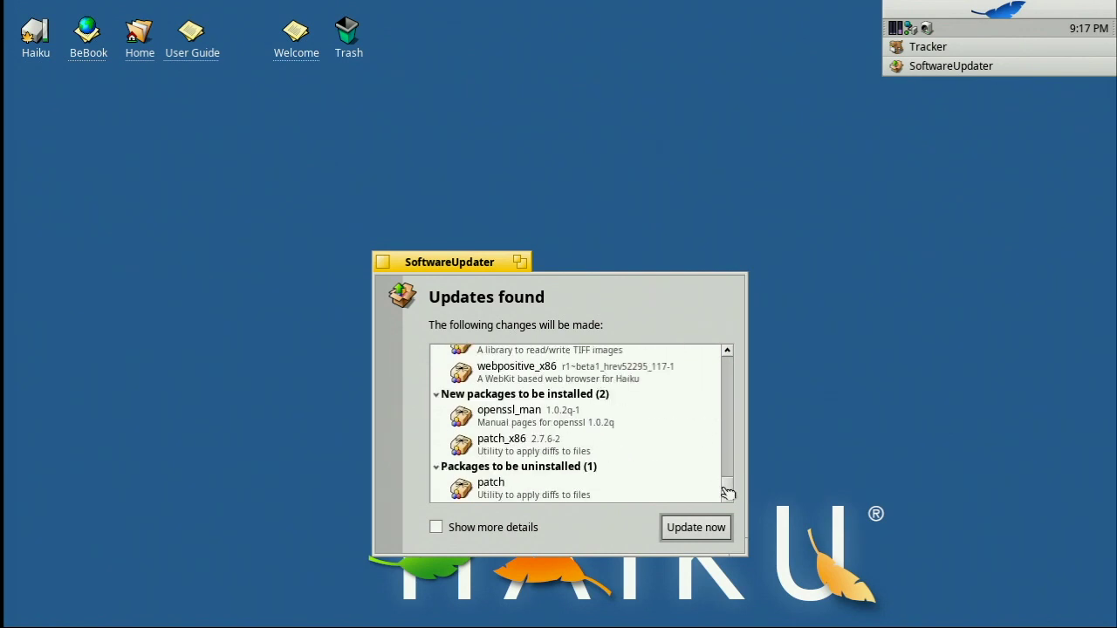
left_click(690, 528)
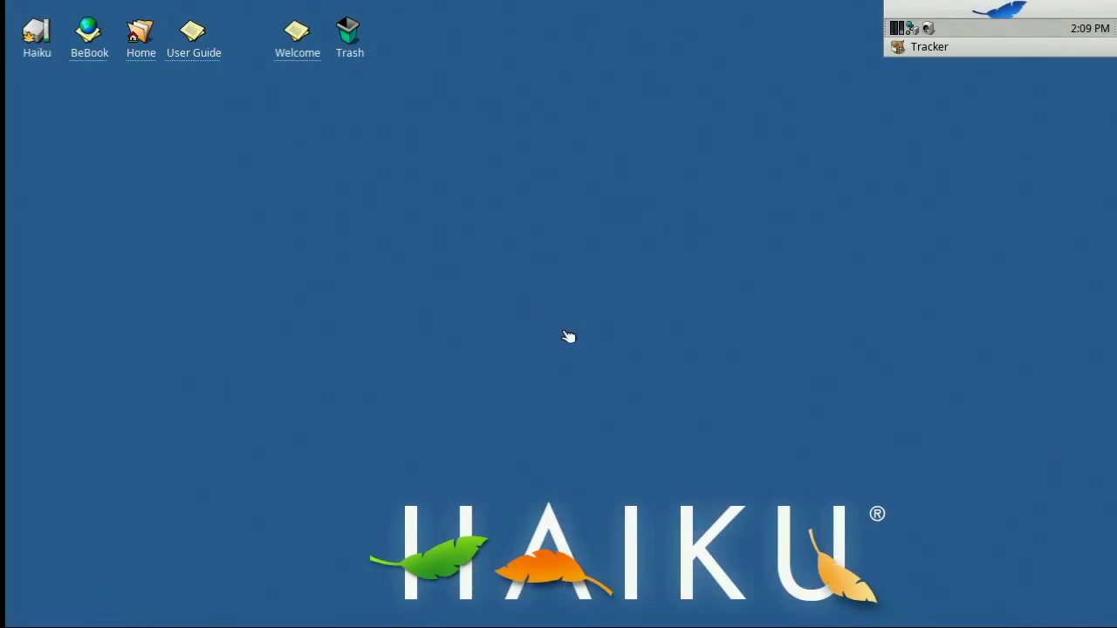
Launch HaikuDepot, look through the package categories and search all categories for "libreoffice"
left_click(964, 10)
mouse_move(840, 202)
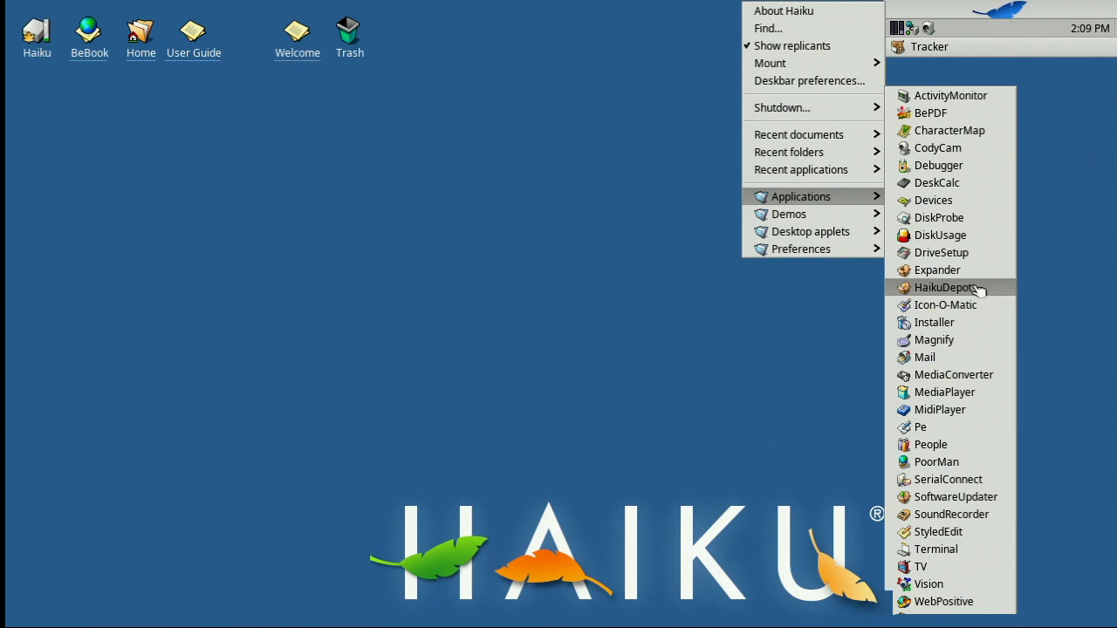
left_click(978, 291)
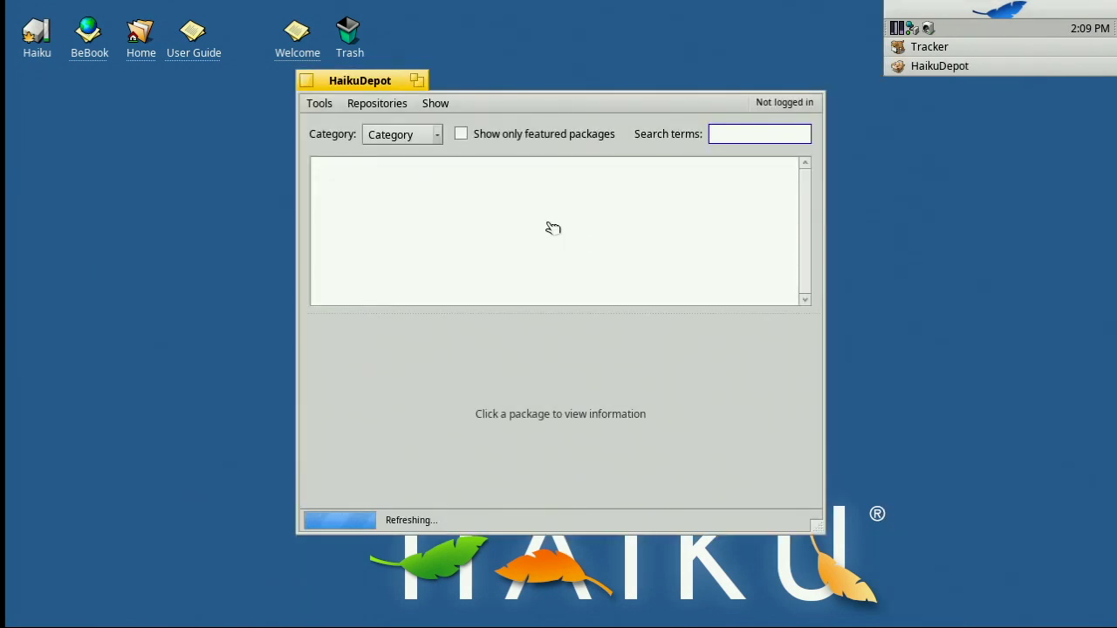
left_click(464, 139)
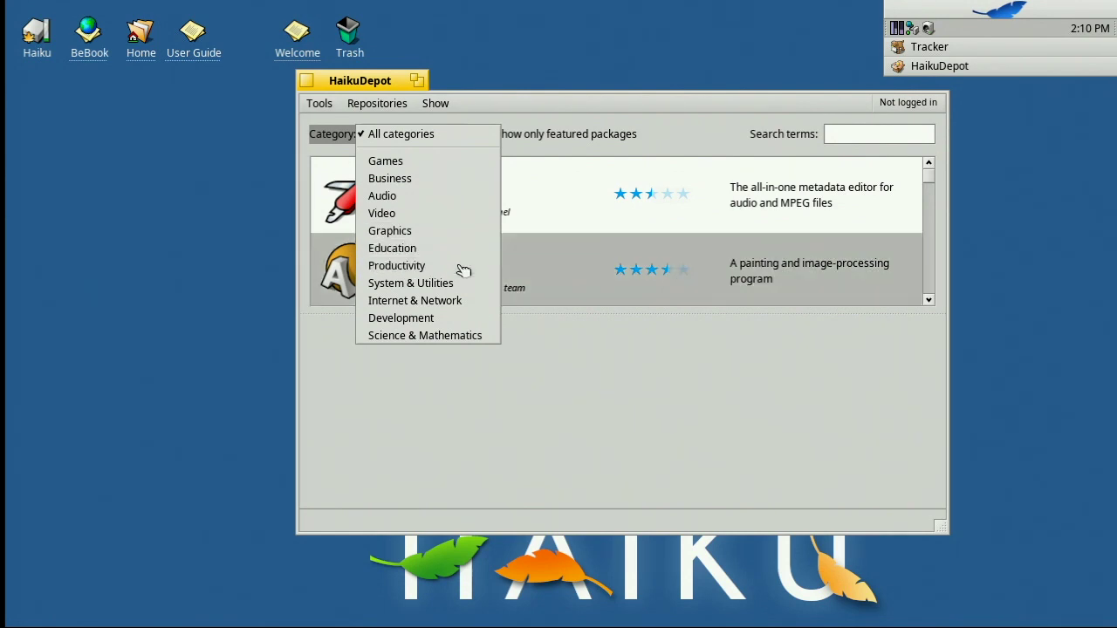
left_click(460, 266)
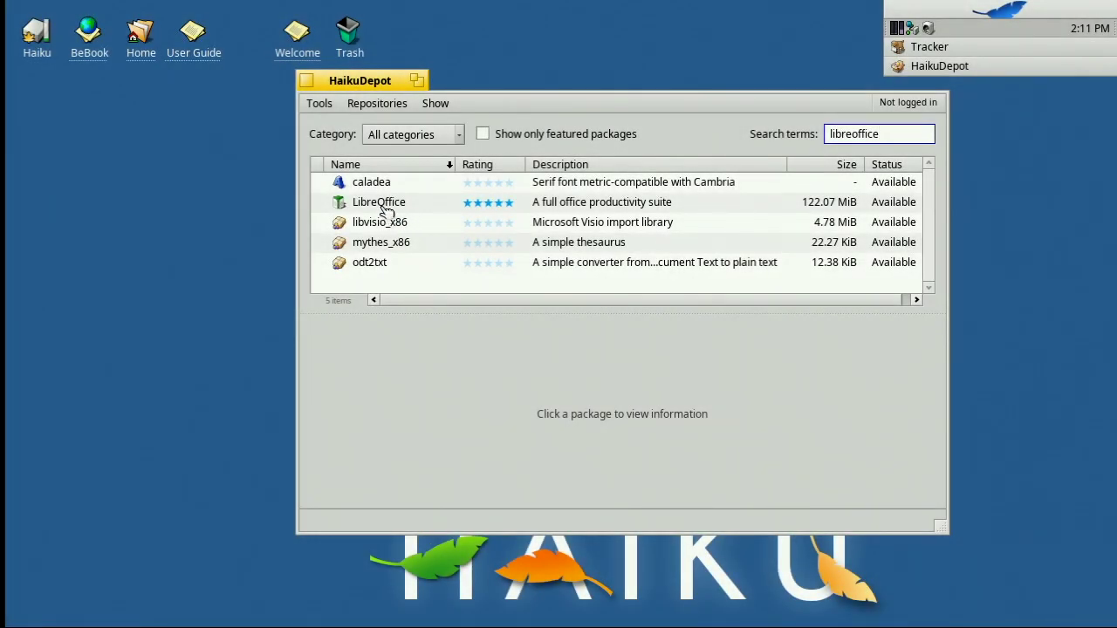
Install the LibreOffice package and apply the additional package changes it requires
left_click(387, 209)
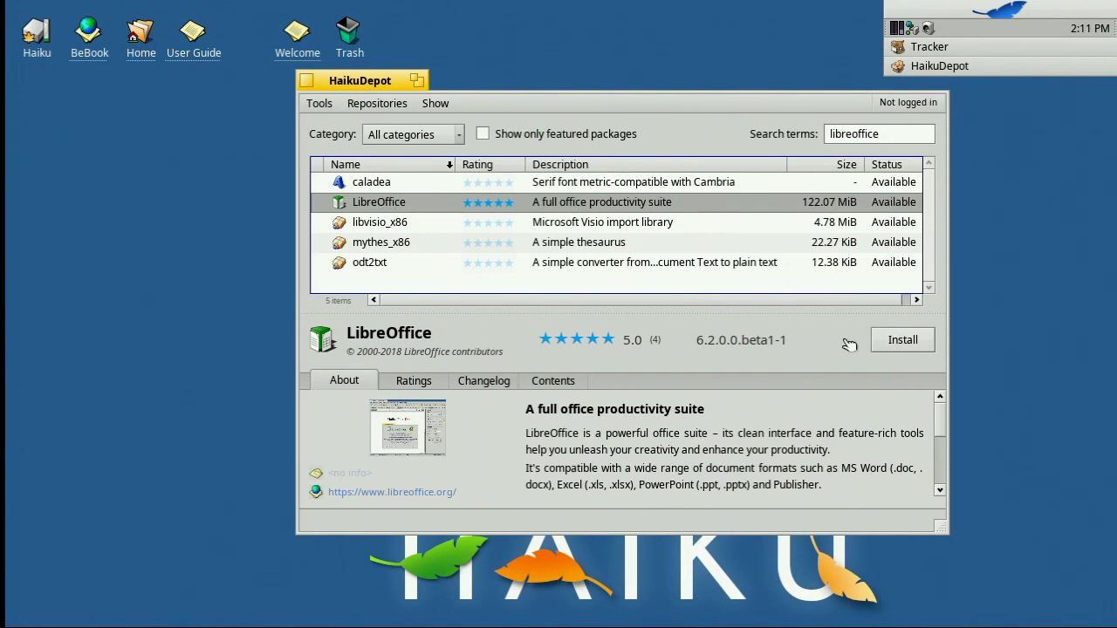
left_click(928, 346)
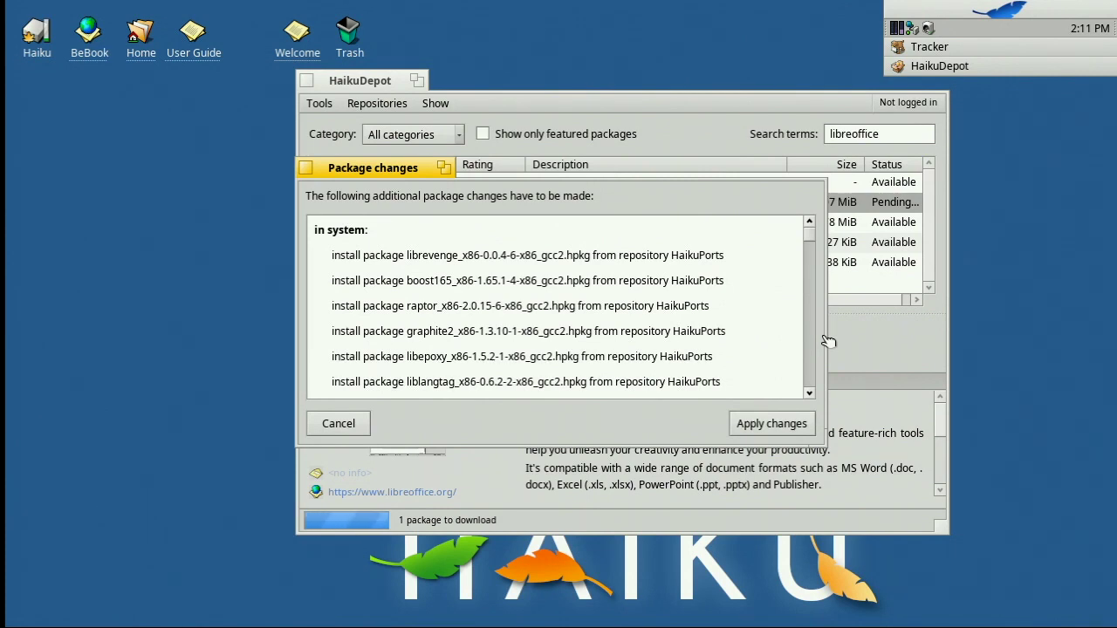
left_click(772, 425)
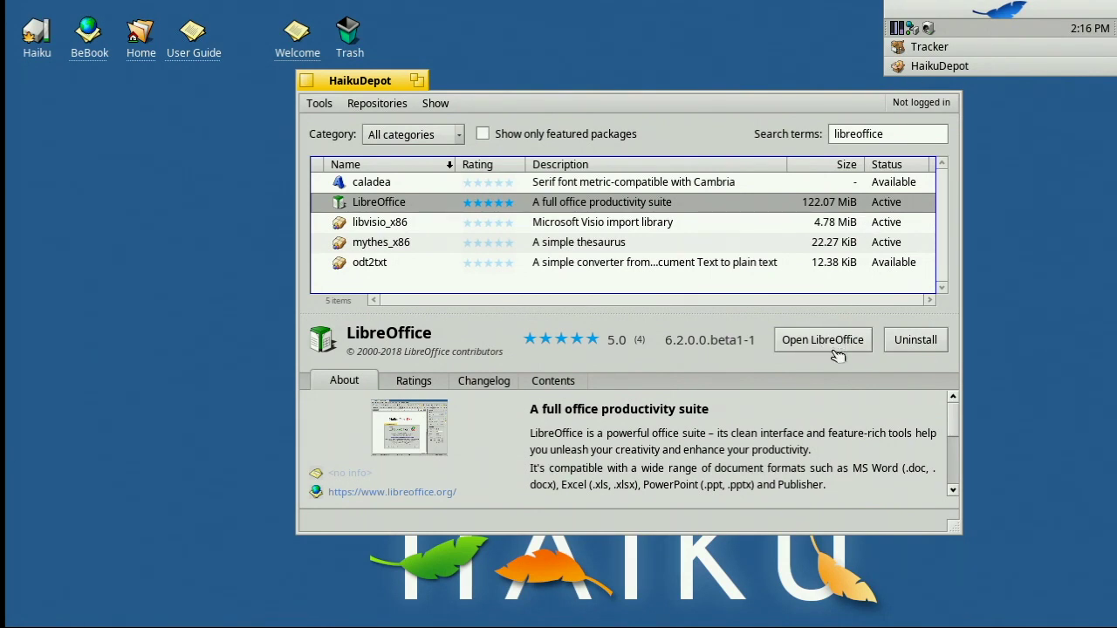
Launch LibreOffice from the installed applications
left_click(979, 16)
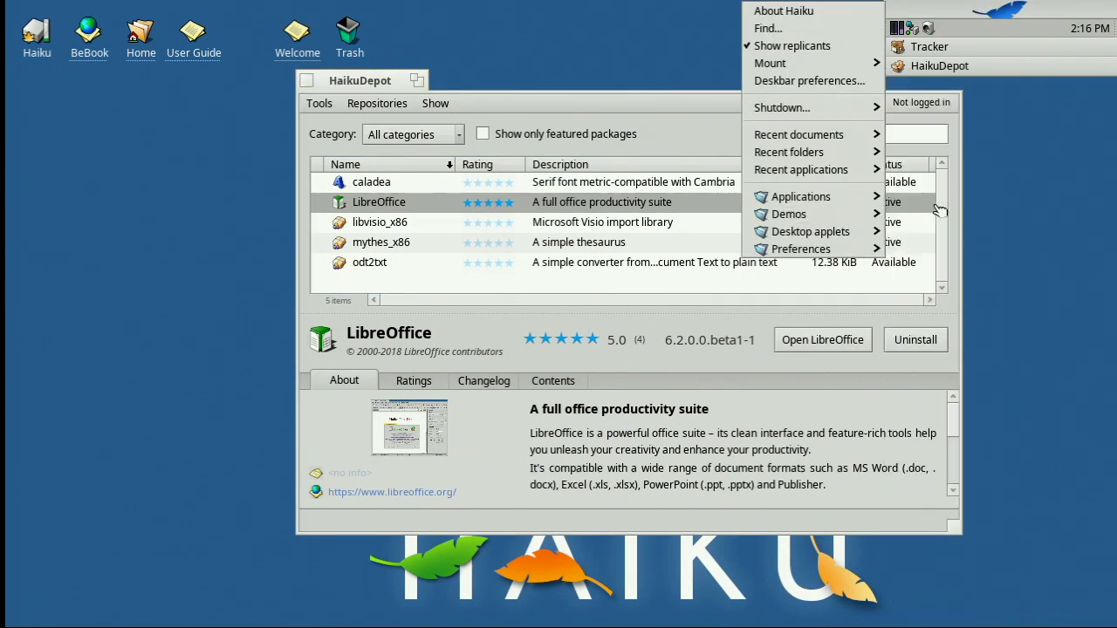
mouse_move(808, 194)
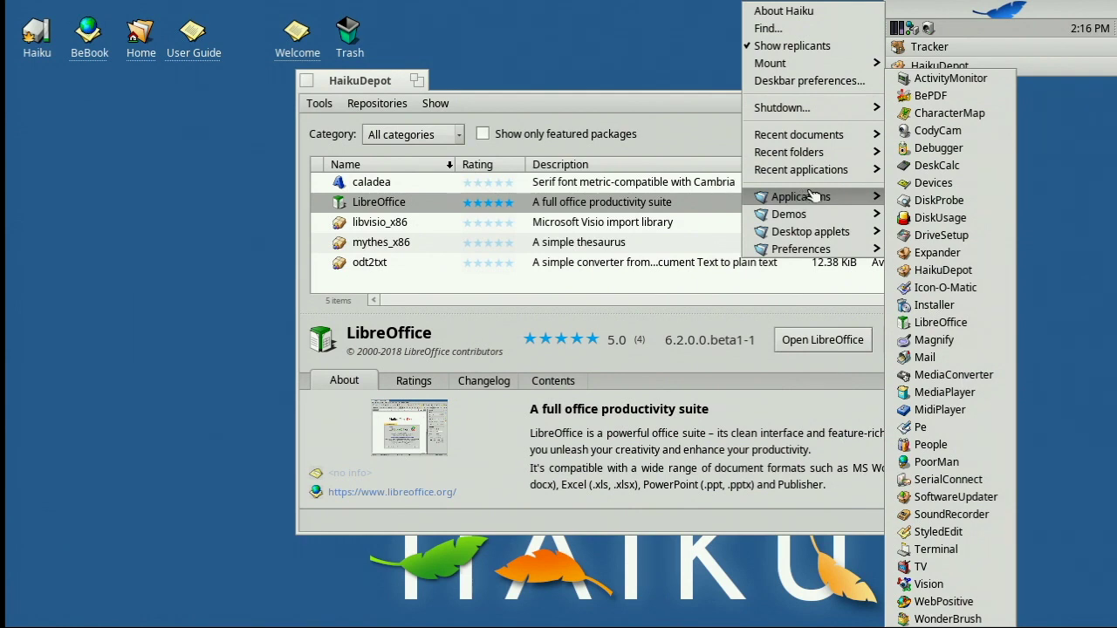
left_click(960, 323)
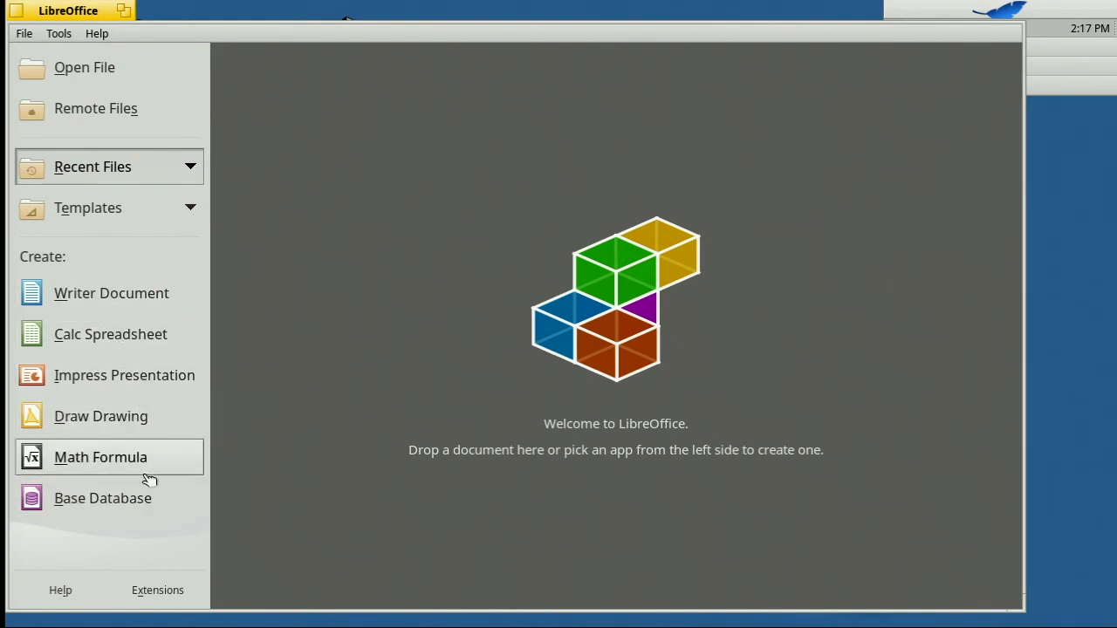
Create a Writer document reading "Hello World this is LibreOffice!", with "LibreOffice!" in bold at 15 pt
left_click(108, 309)
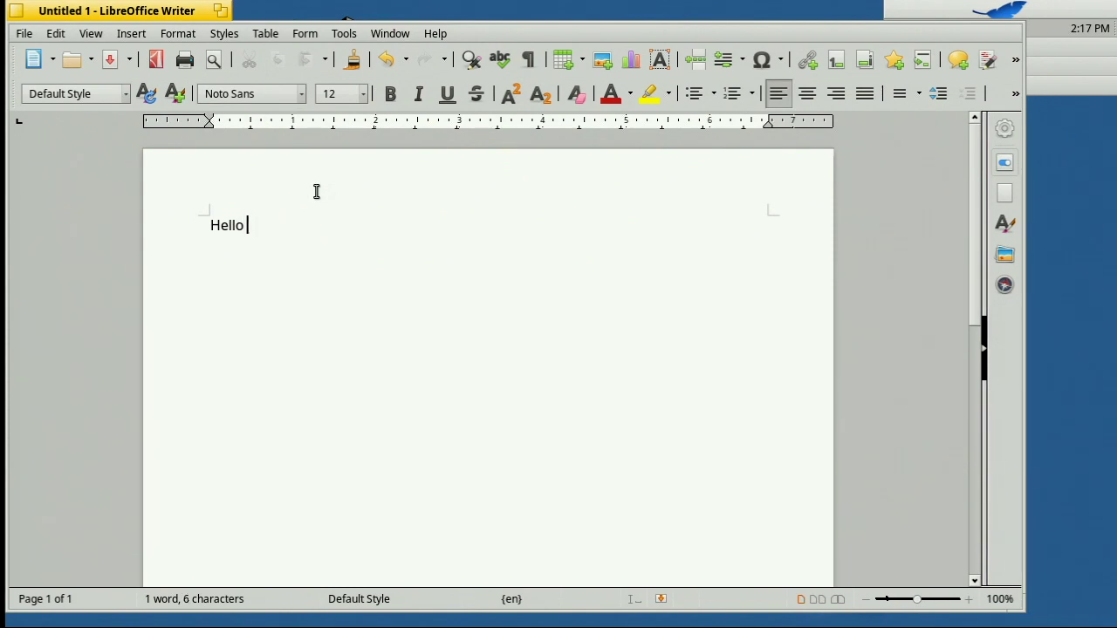
type("World this is LibreOffice!")
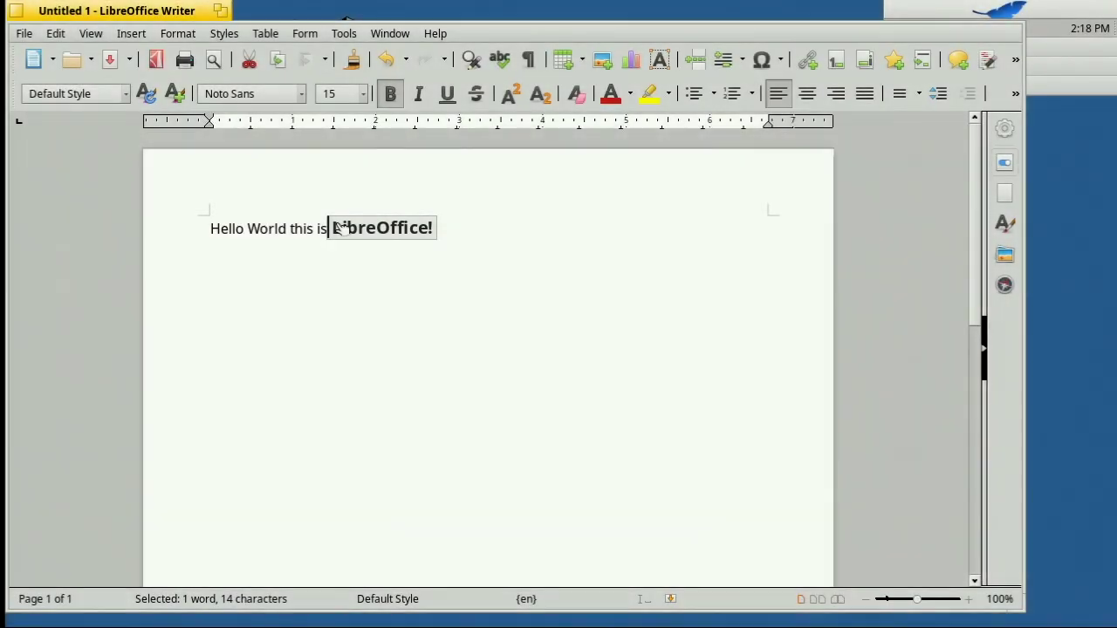
left_click(464, 237)
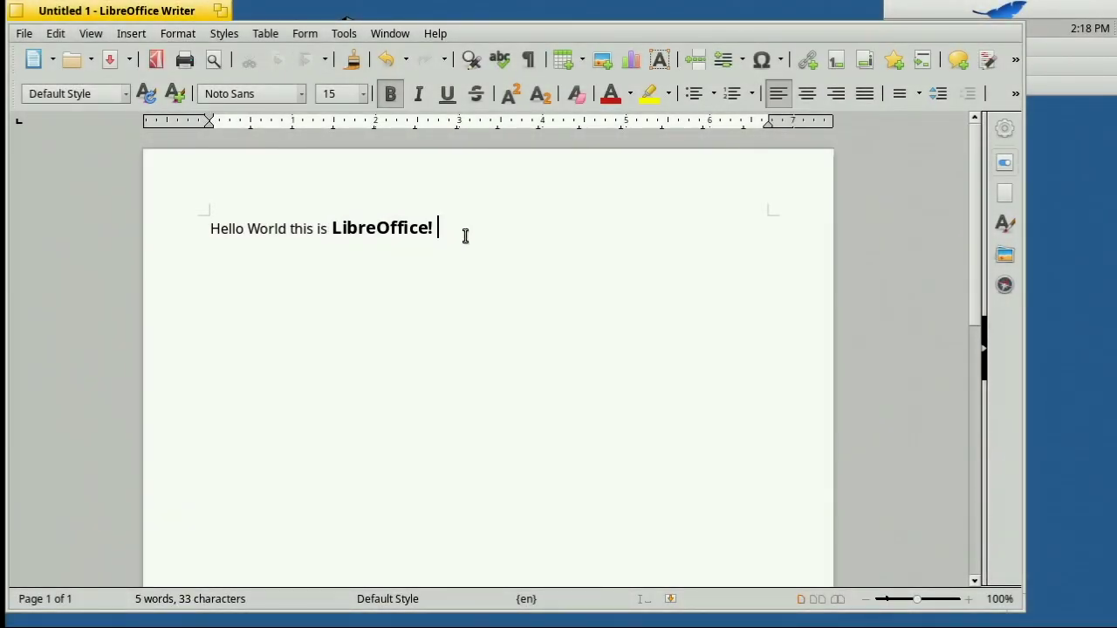
Set the whole line of text to the Noto Sans Thin font at 44 pt
left_click_drag(451, 232, 142, 158)
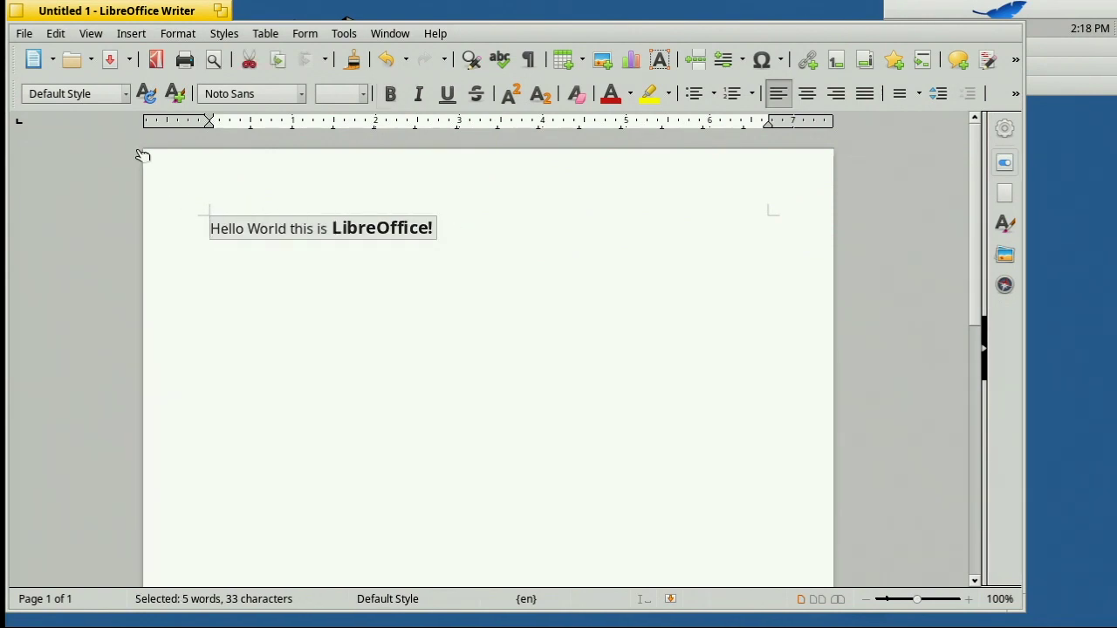
left_click(302, 99)
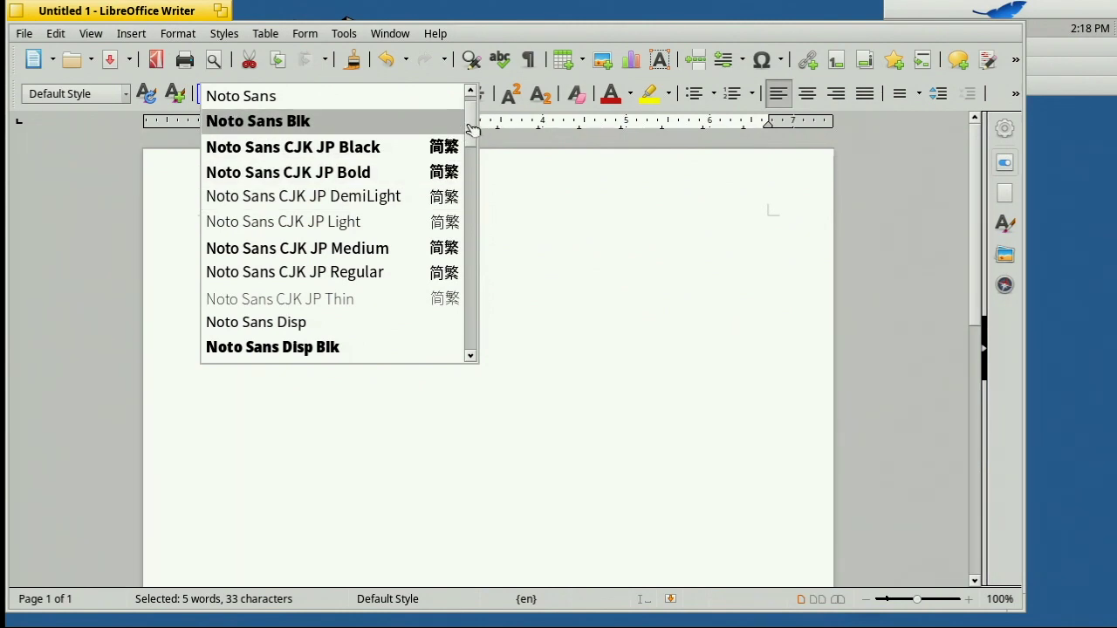
left_click_drag(471, 129, 454, 294)
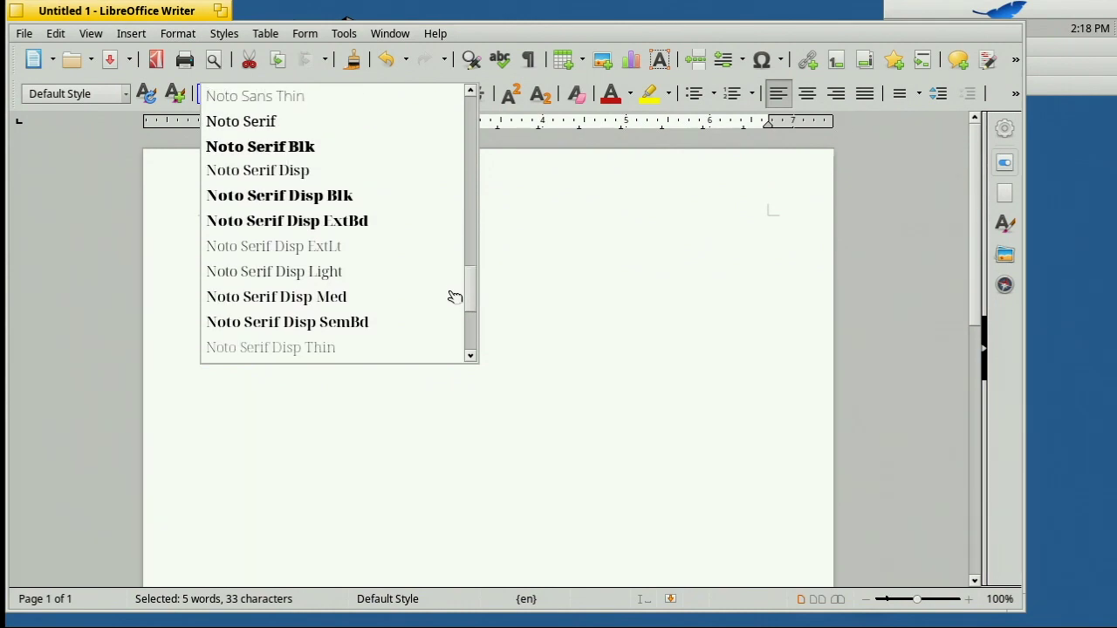
left_click(283, 96)
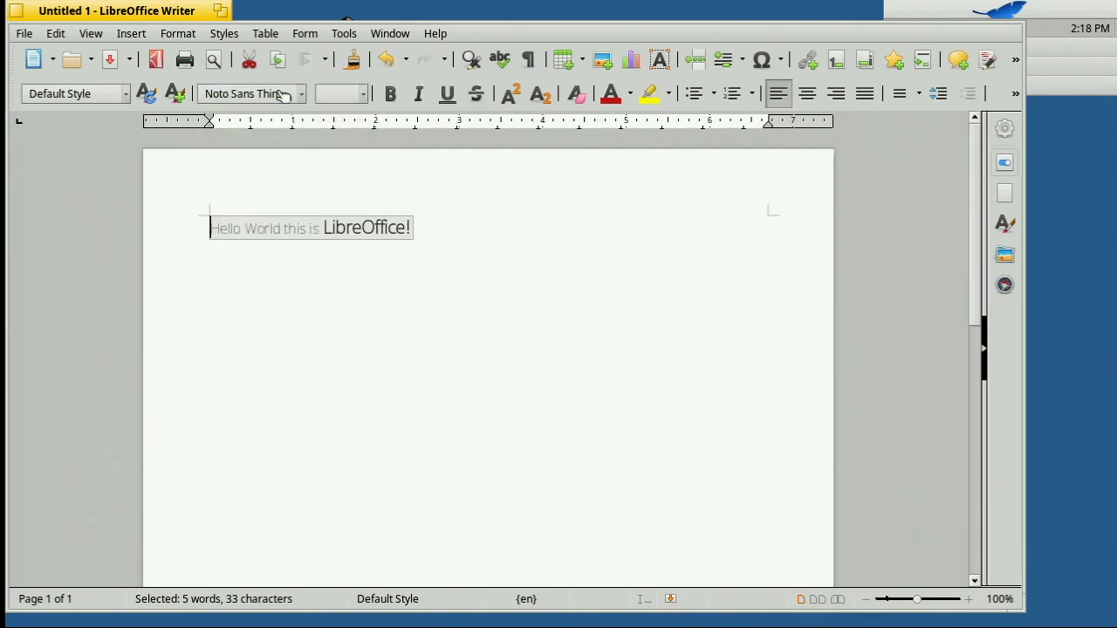
left_click(363, 94)
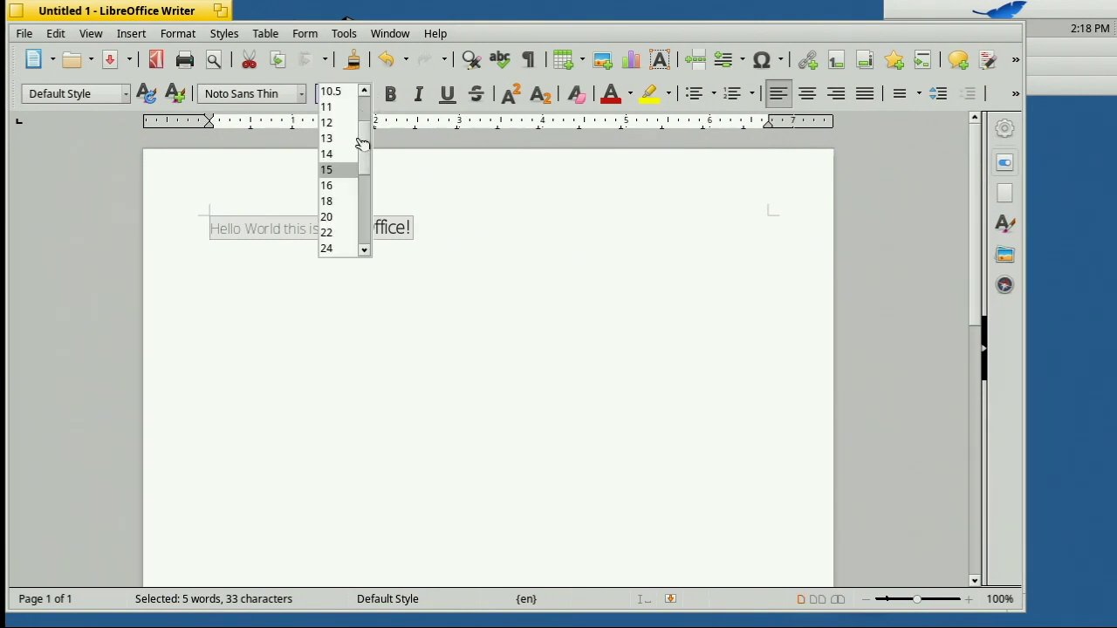
left_click_drag(371, 173, 357, 229)
left_click(354, 232)
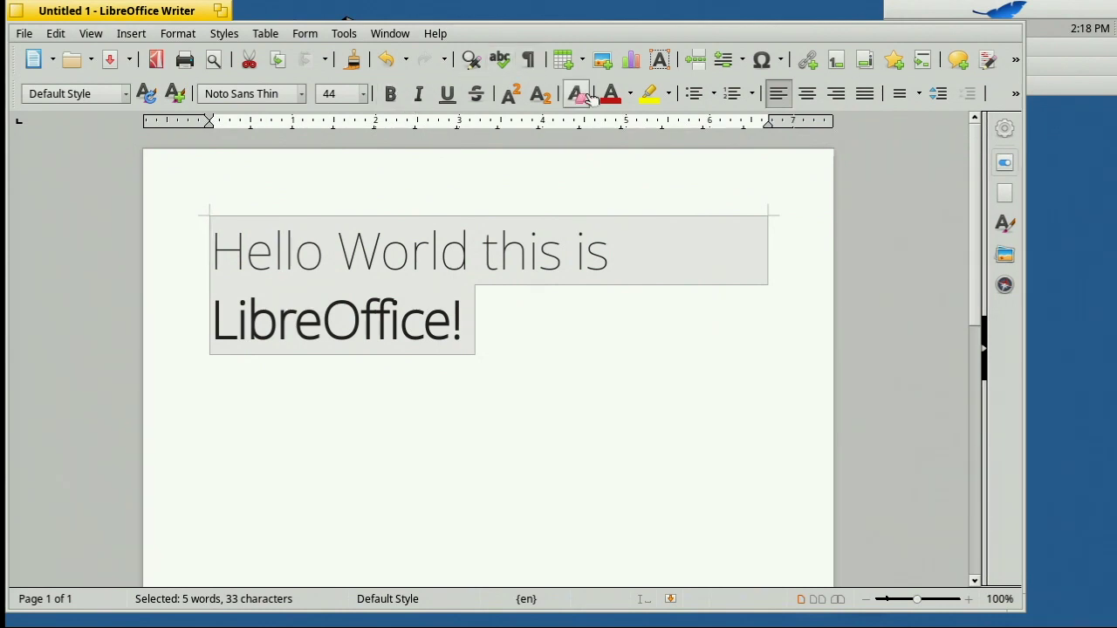
Change the font color of the whole text to dark purple and deselect it
left_click(625, 97)
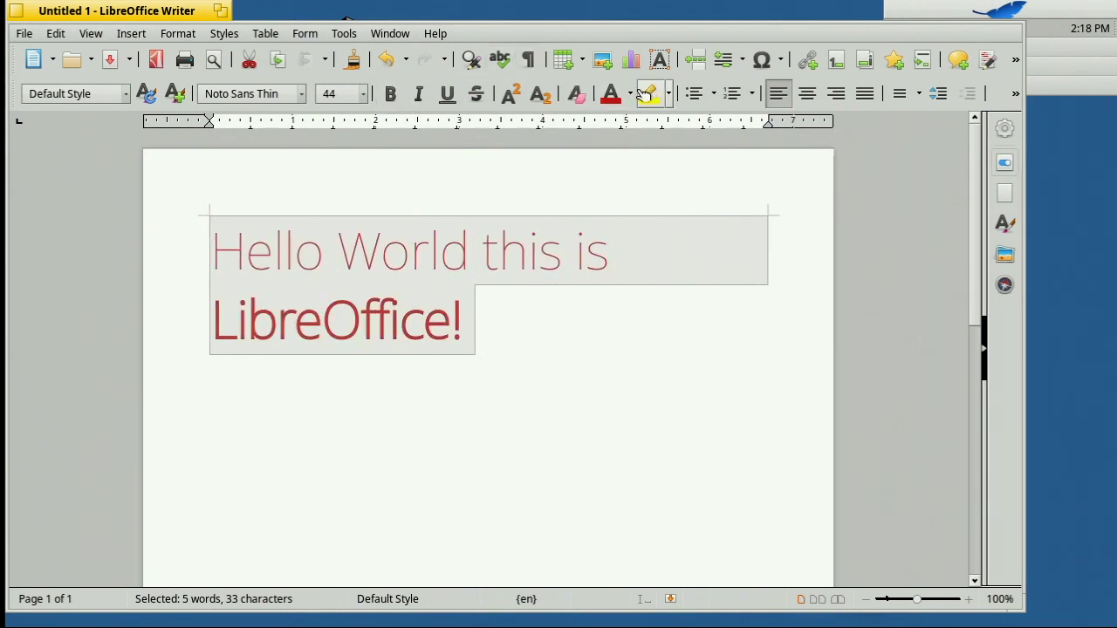
left_click(633, 95)
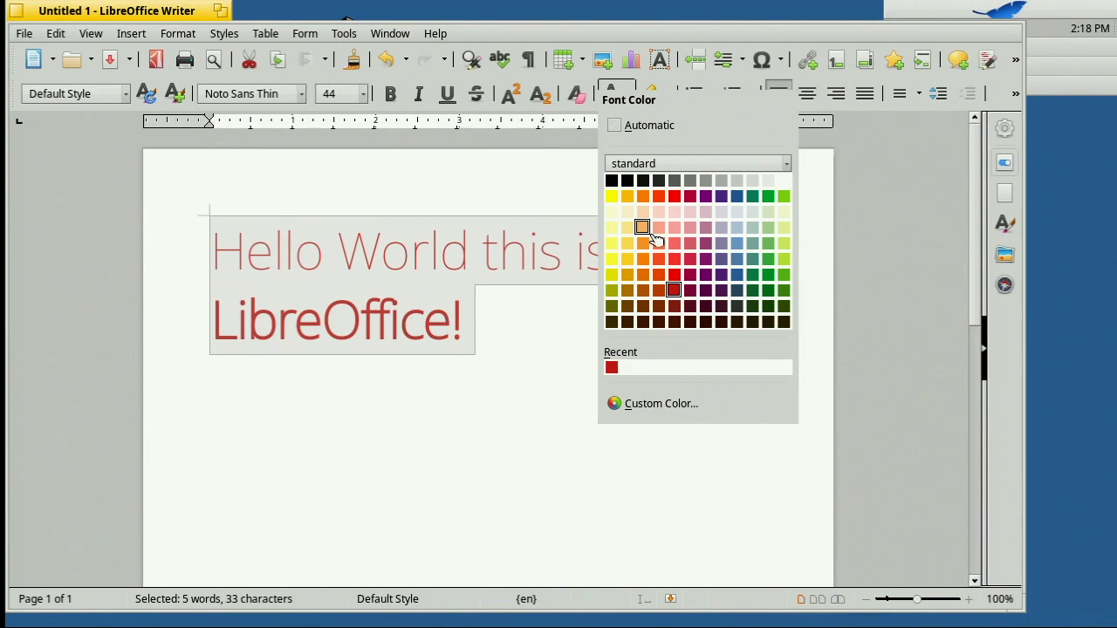
left_click(736, 291)
left_click(621, 354)
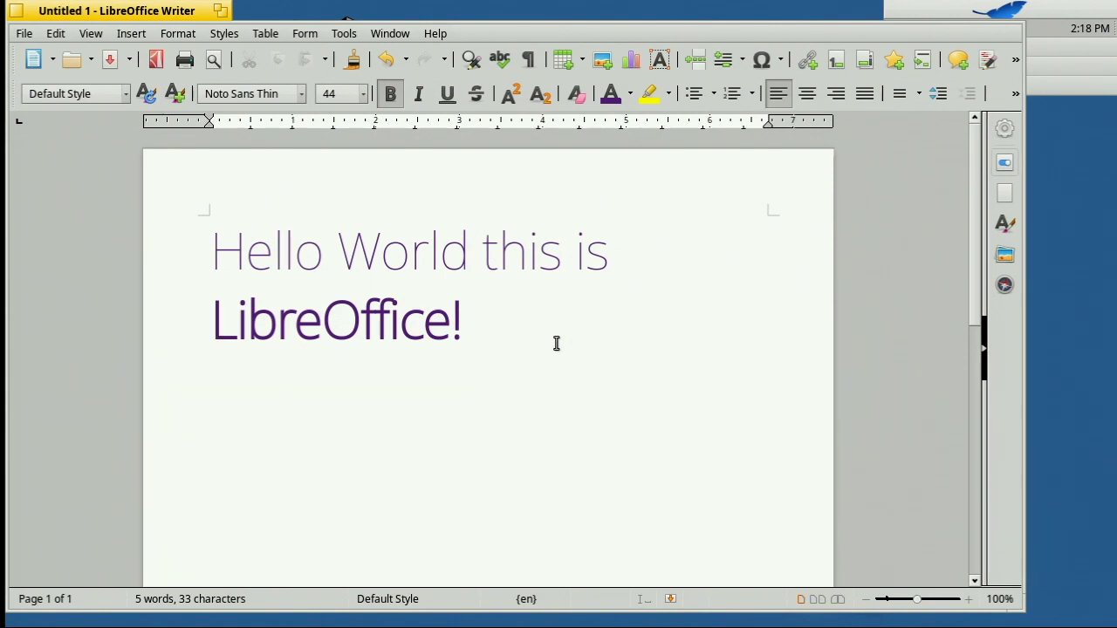
Close the Writer document without saving its changes, and close the HaikuDepot window
left_click(16, 11)
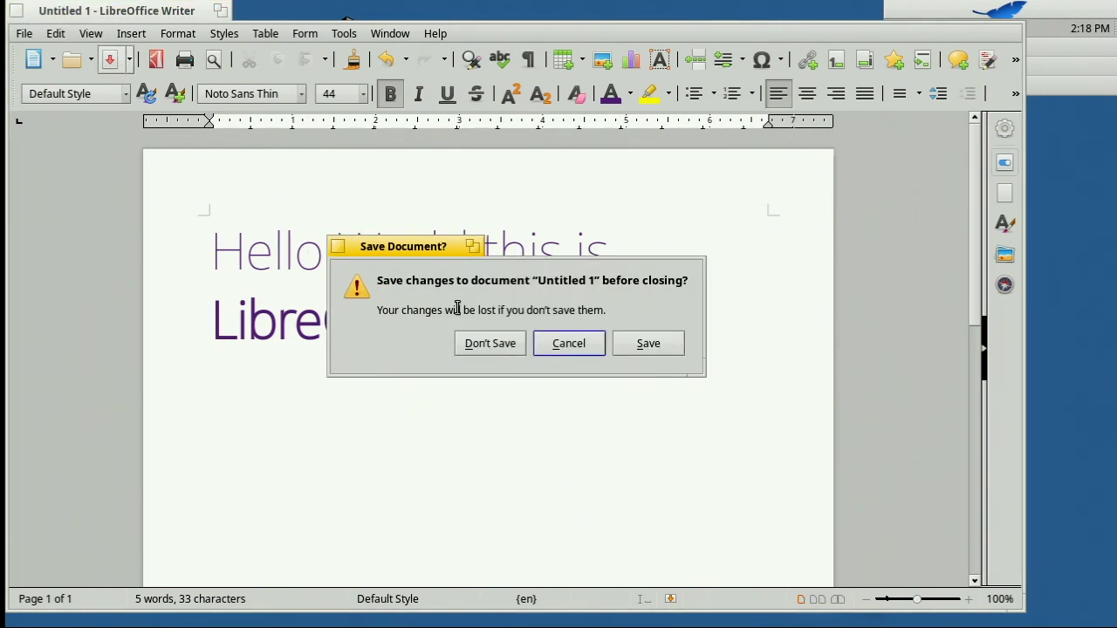
left_click(506, 347)
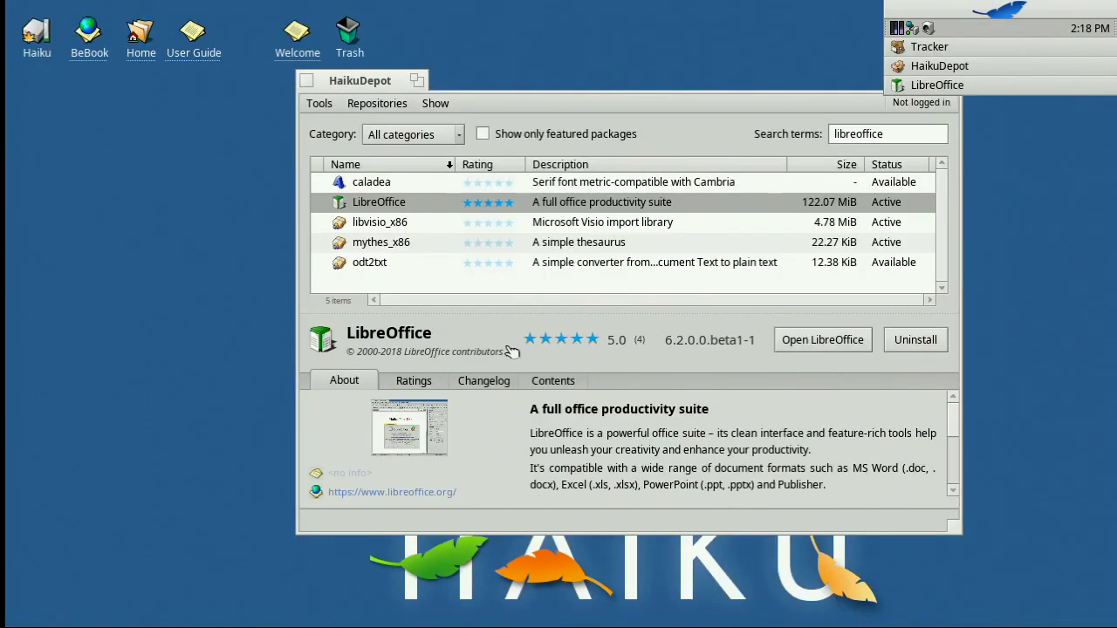
left_click(311, 84)
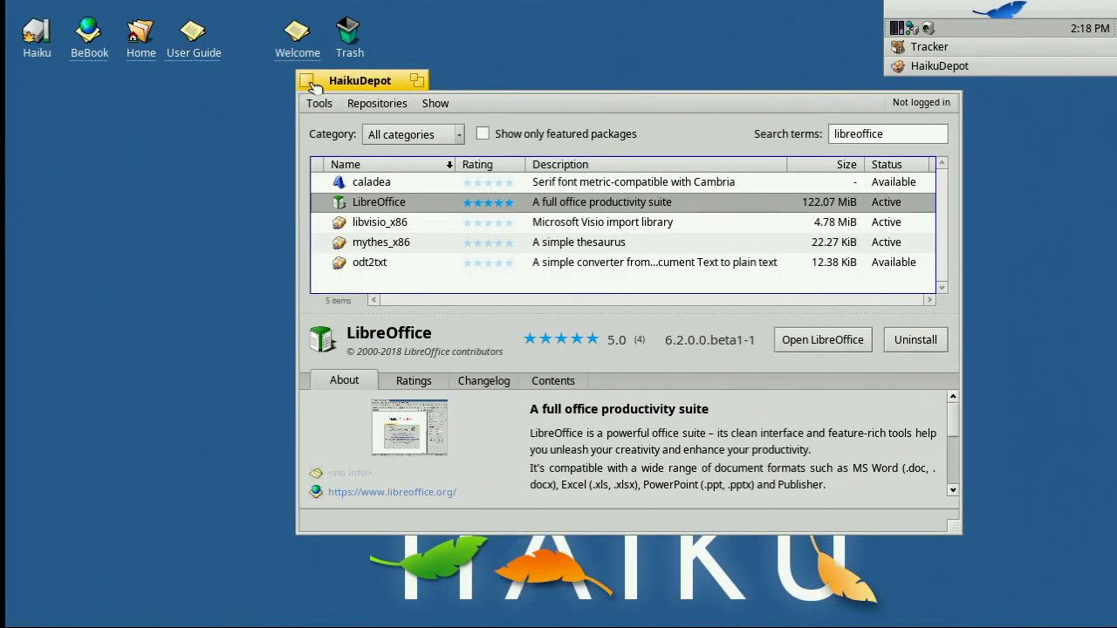
left_click(306, 83)
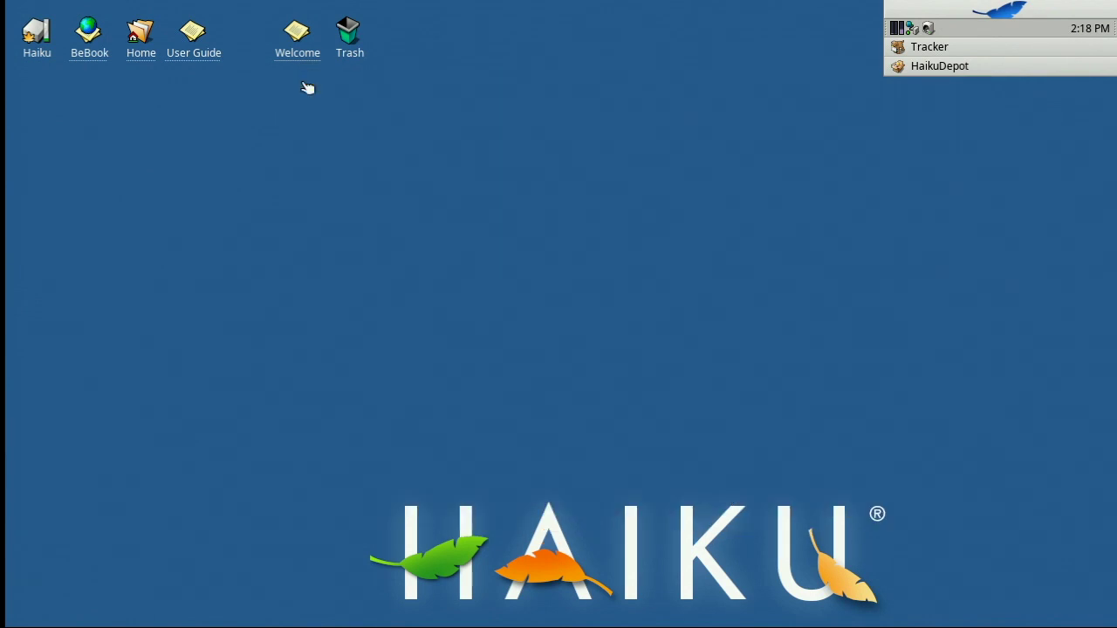
Launch WonderBrush from the installed applications
left_click(927, 7)
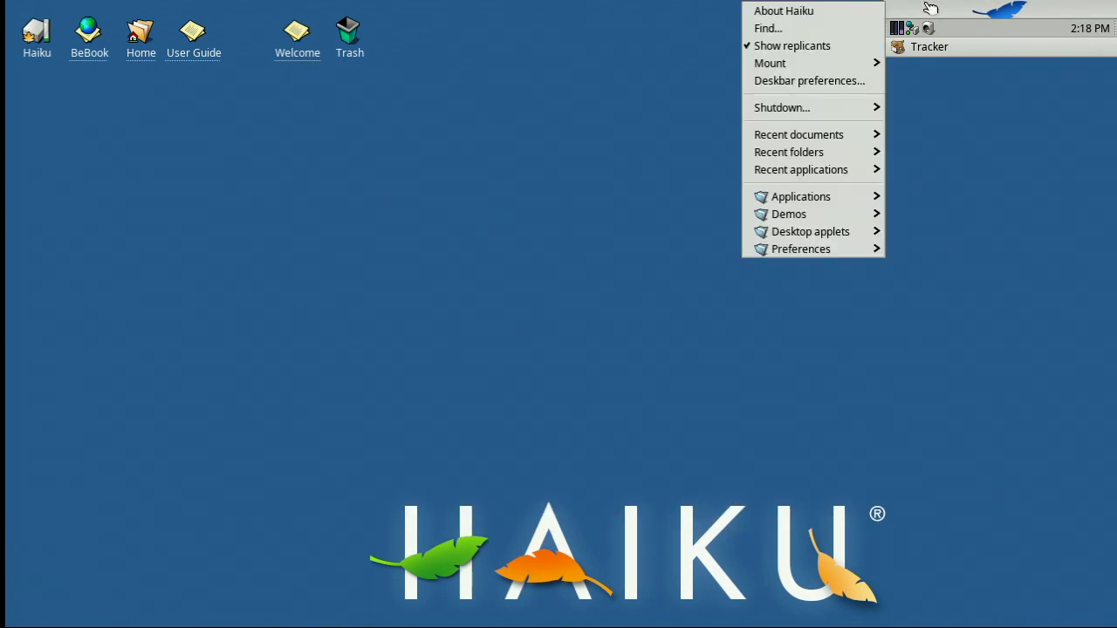
mouse_move(836, 238)
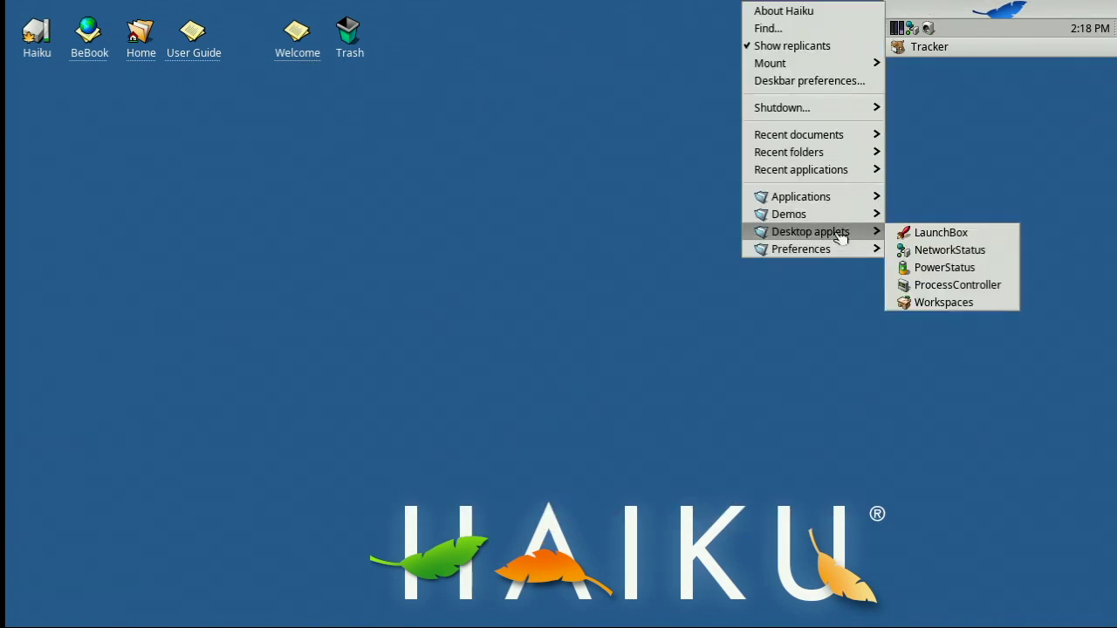
mouse_move(842, 199)
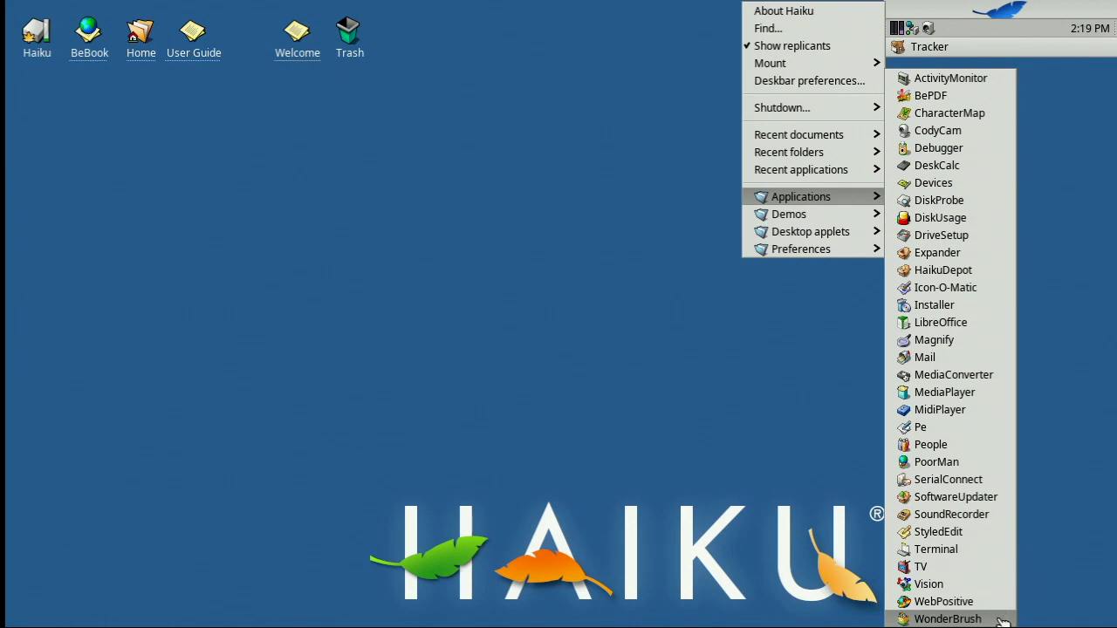
left_click(948, 619)
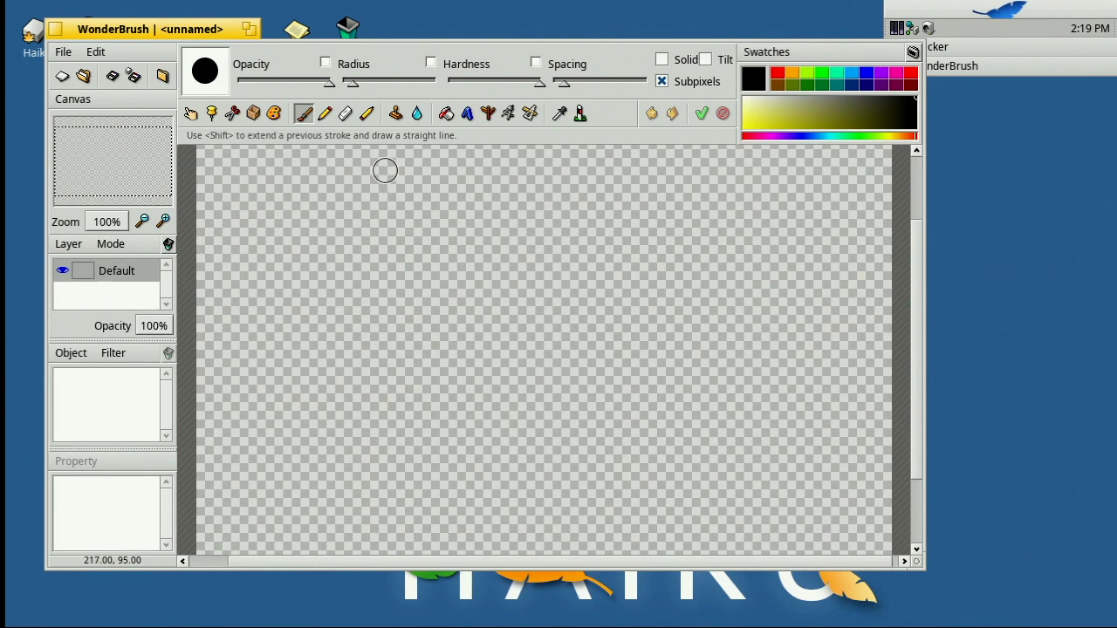
Paint a brown face outline with two dot eyes and a mouth, using a brush with a reduced radius
left_click(777, 82)
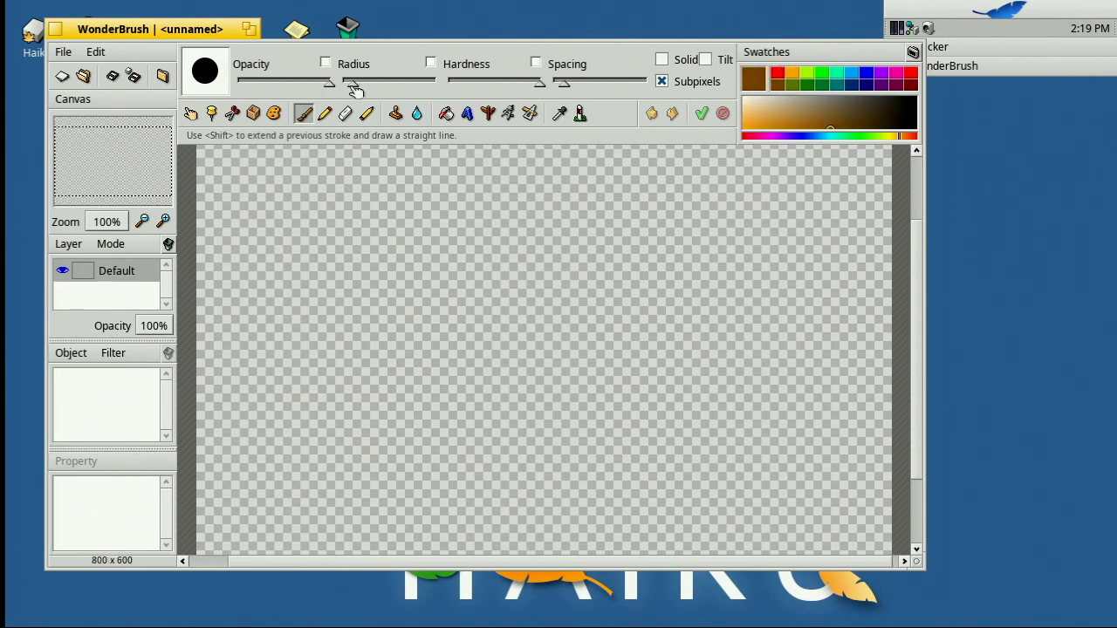
left_click_drag(356, 91, 350, 89)
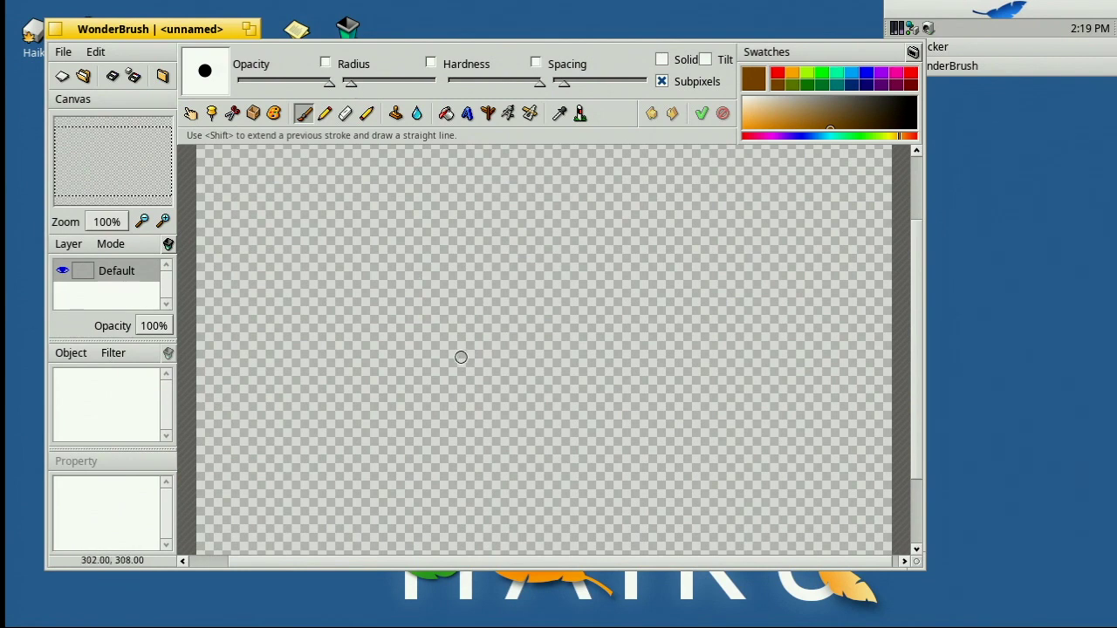
mouse_move(461, 357)
left_mouse_down()
mouse_move(529, 414)
mouse_move(576, 387)
mouse_move(614, 320)
mouse_move(557, 239)
mouse_move(538, 234)
mouse_move(456, 295)
mouse_move(458, 354)
left_mouse_up()
left_click(500, 298)
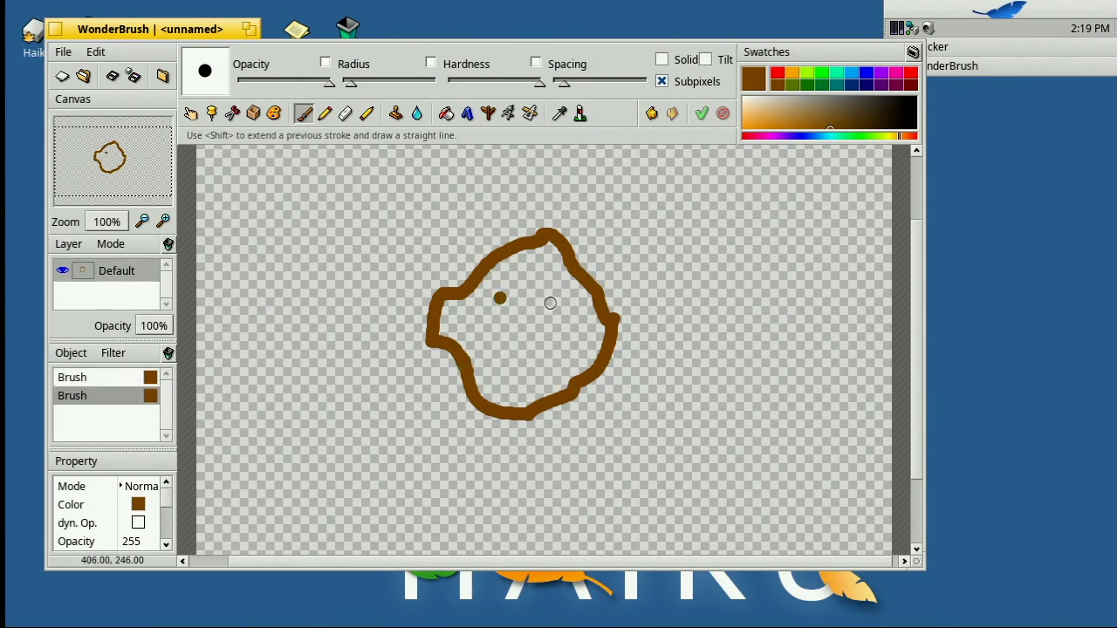
left_click(548, 303)
mouse_move(494, 347)
left_mouse_down()
mouse_move(522, 377)
mouse_move(543, 353)
left_mouse_up()
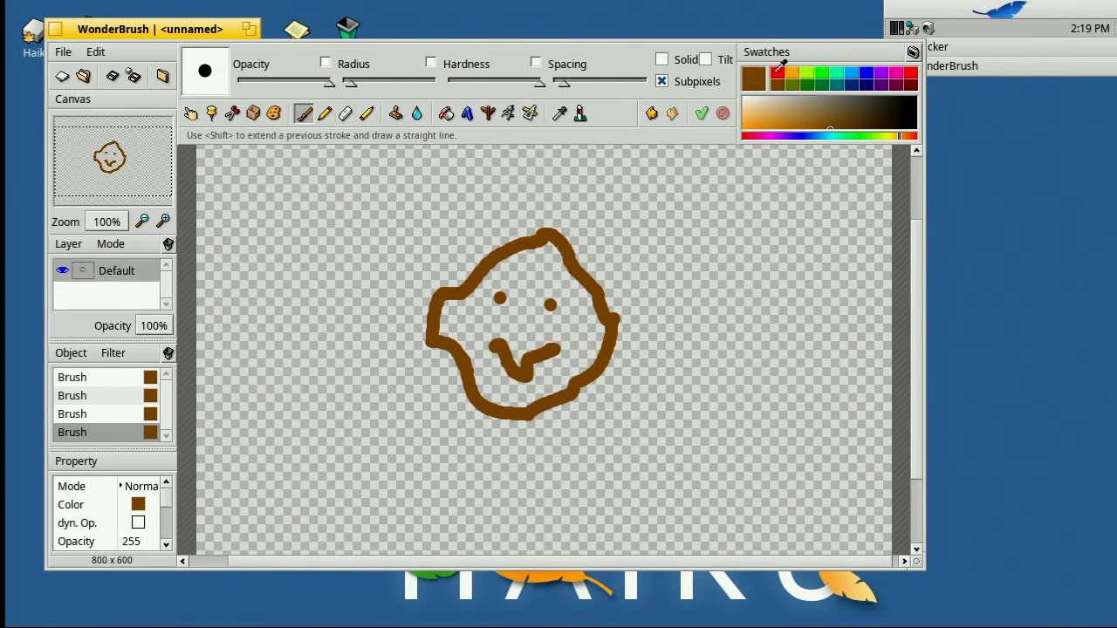
Paint a red square outline beside the face and bucket-fill its inside with red
left_click(778, 71)
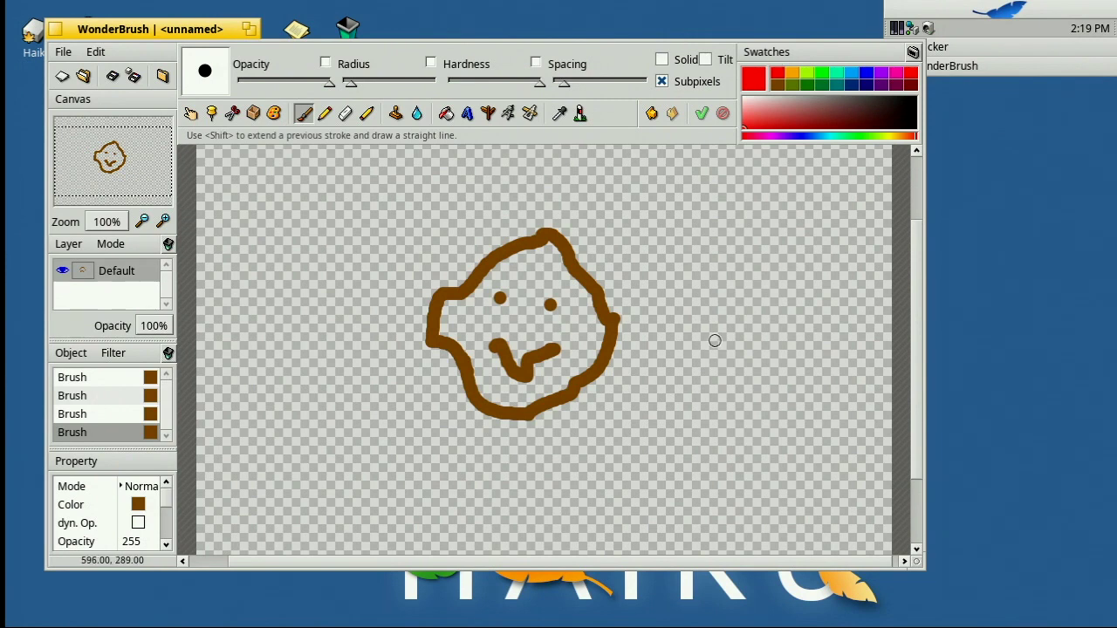
mouse_move(689, 275)
left_mouse_down()
mouse_move(761, 393)
mouse_move(794, 365)
mouse_move(797, 273)
mouse_move(691, 277)
left_mouse_up()
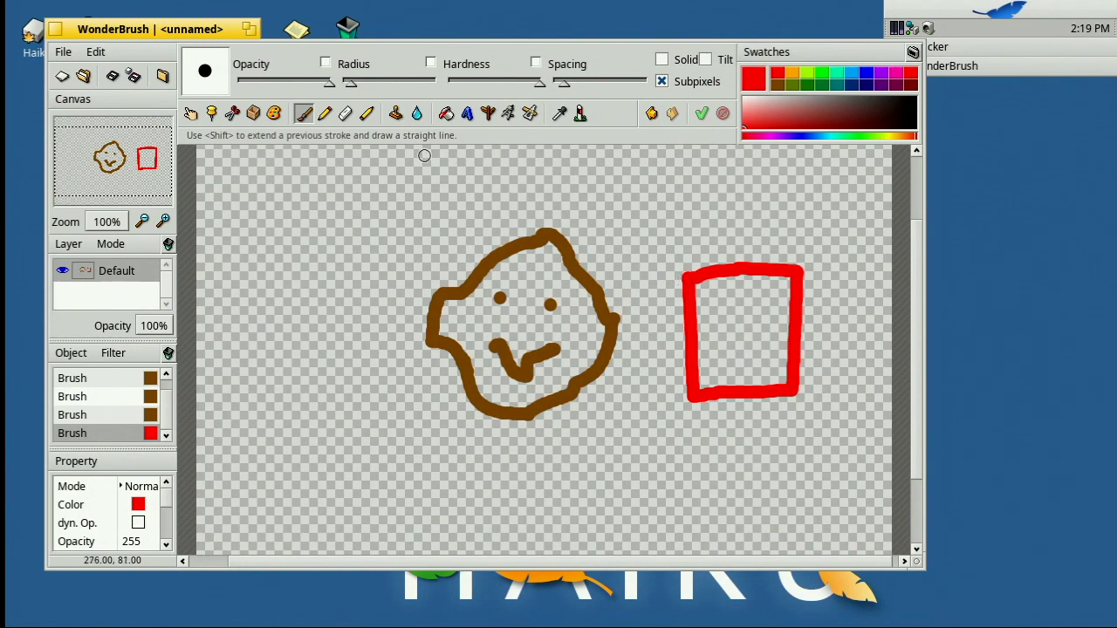
left_click(446, 114)
left_click(759, 316)
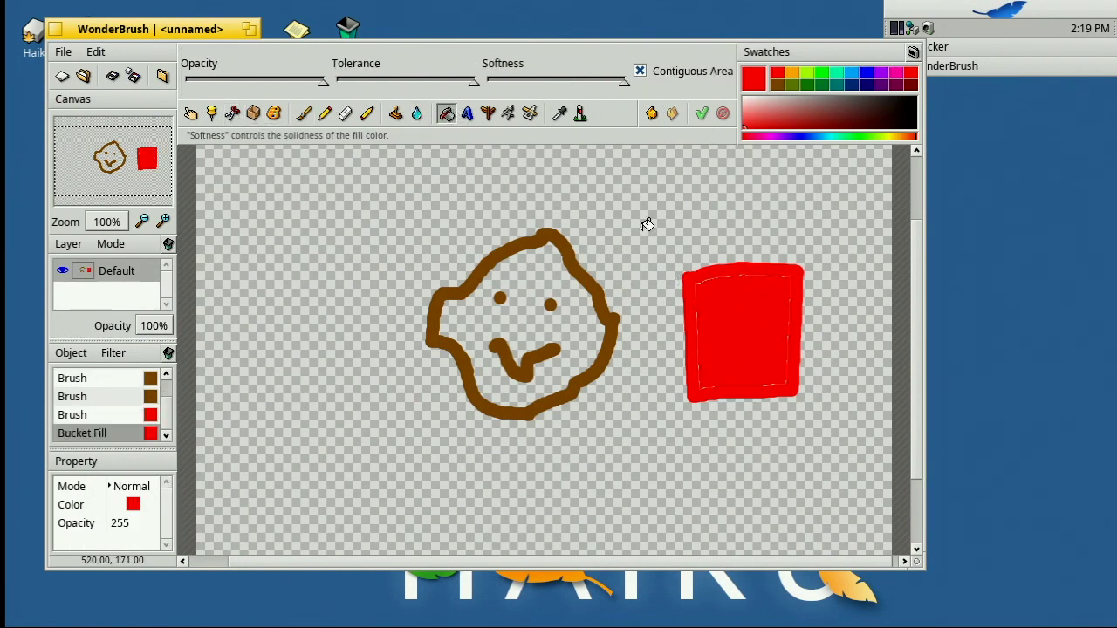
Select the red bucket fill inside the square on the canvas
key("s")
left_click(599, 363)
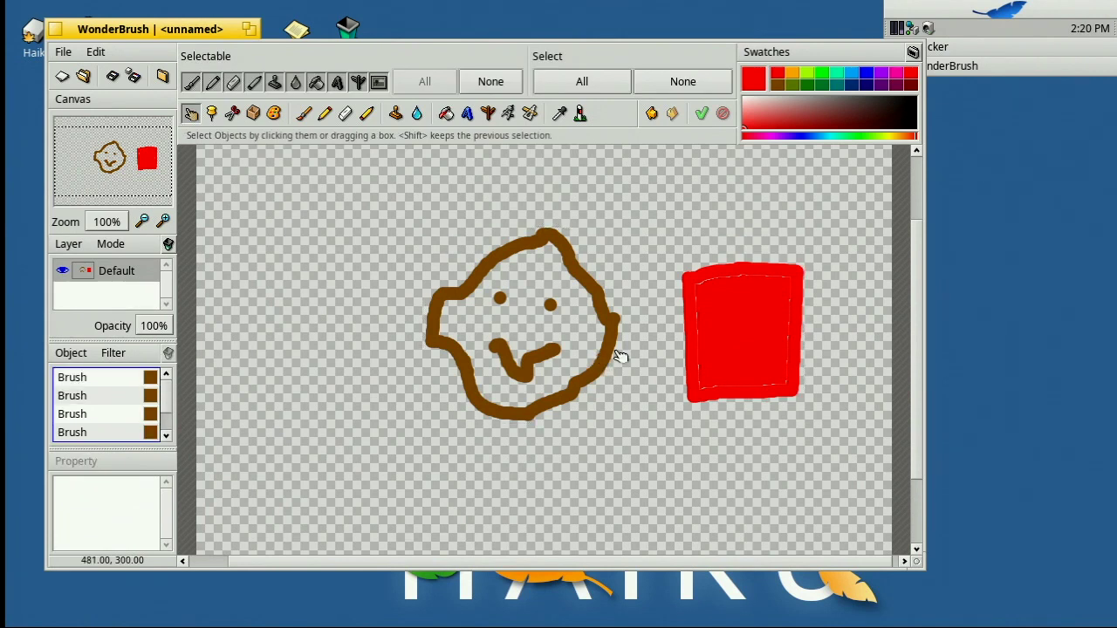
left_click(705, 332)
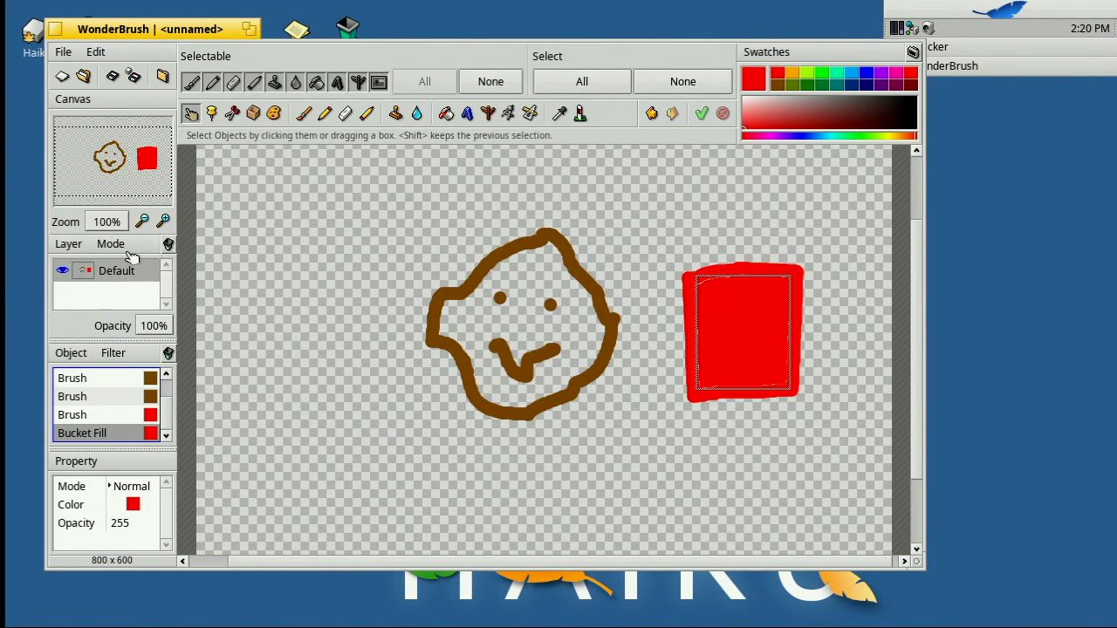
Add a new layer and draw green pen and brush outlines over the red square on it
left_click(76, 252)
left_click(73, 263)
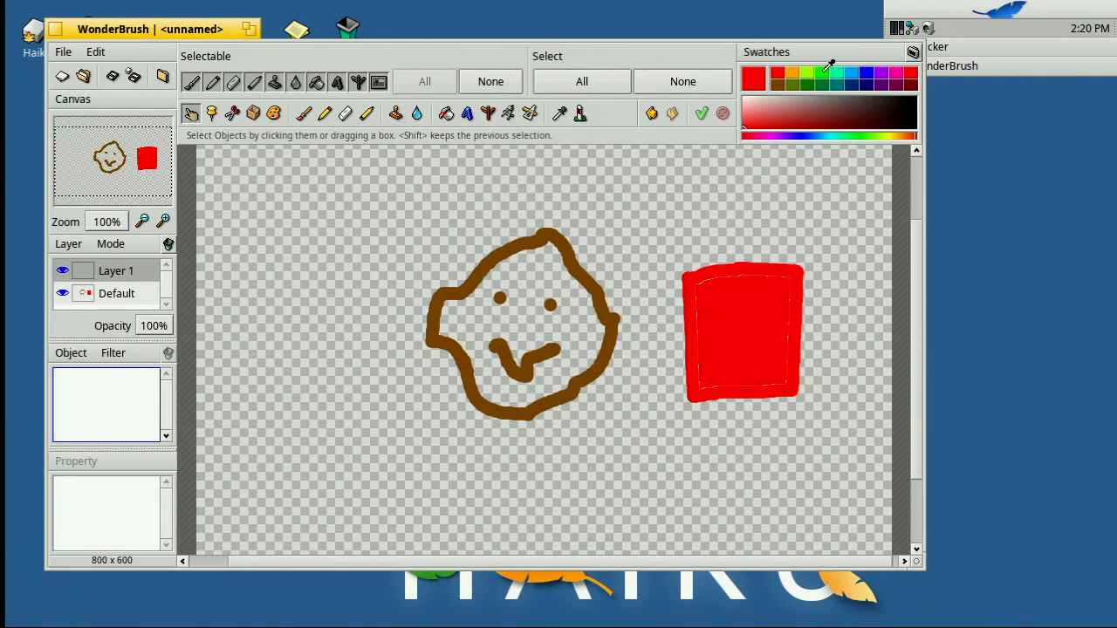
left_click(829, 66)
key("f")
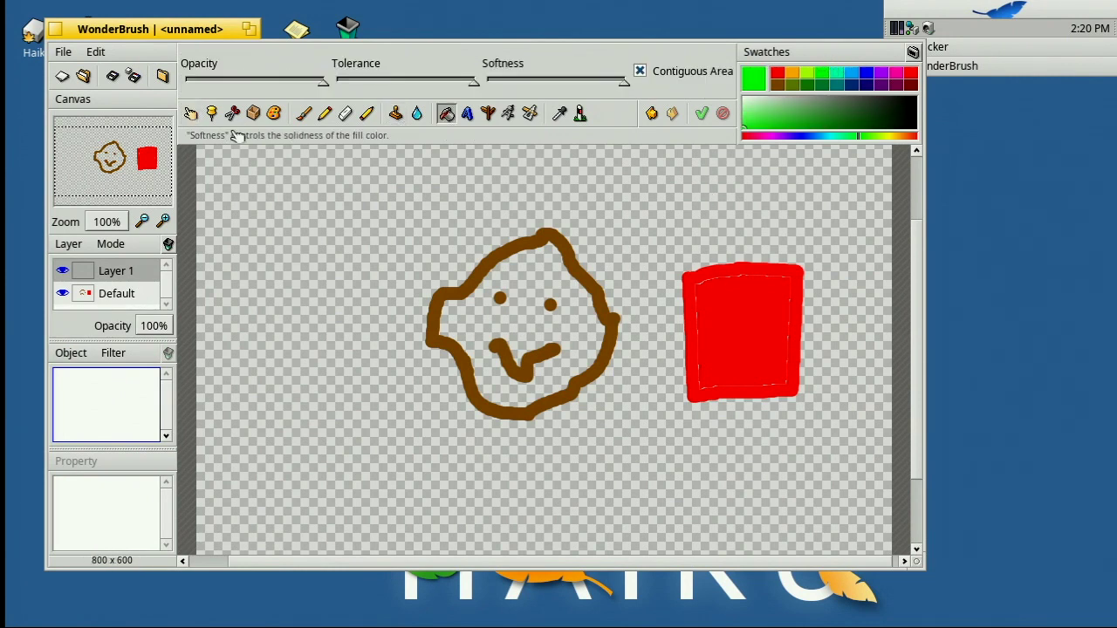
left_click(323, 116)
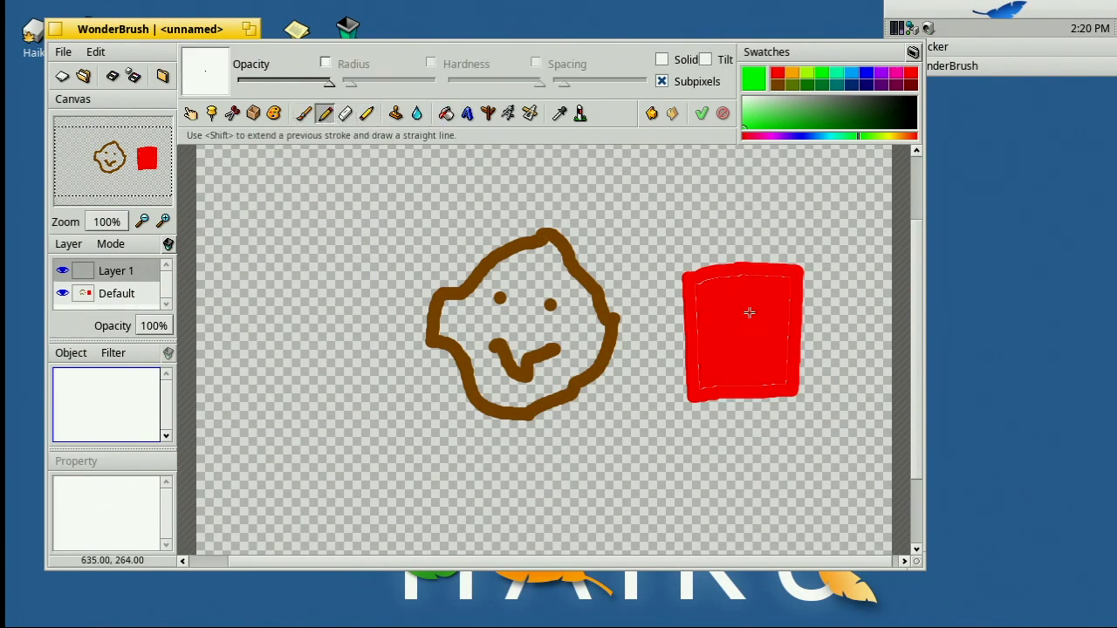
left_click(734, 241)
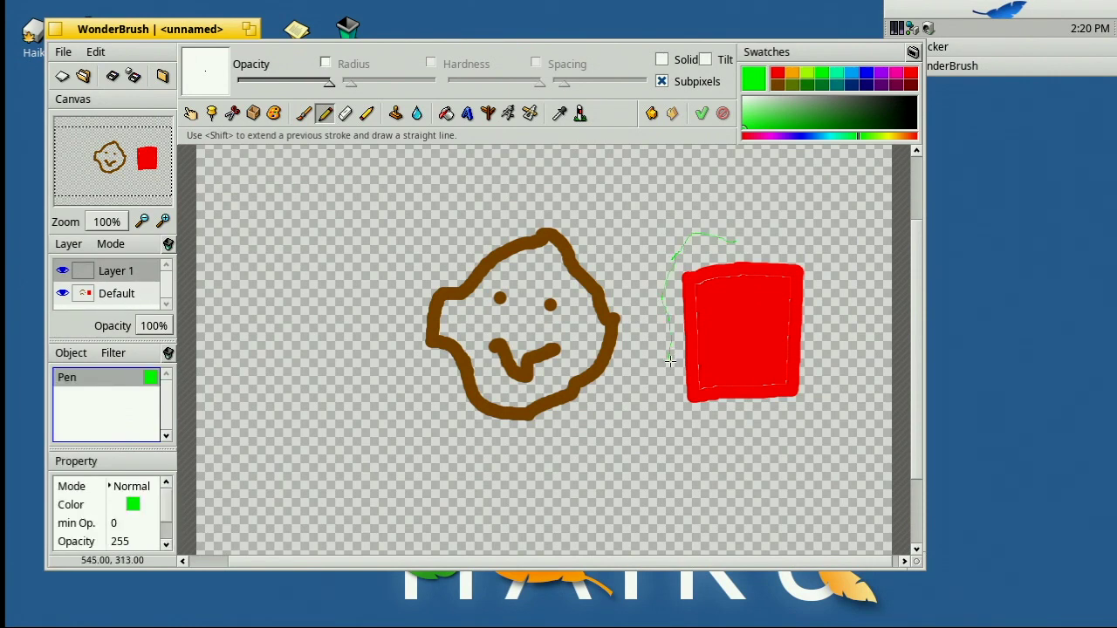
left_click_drag(740, 368, 817, 337)
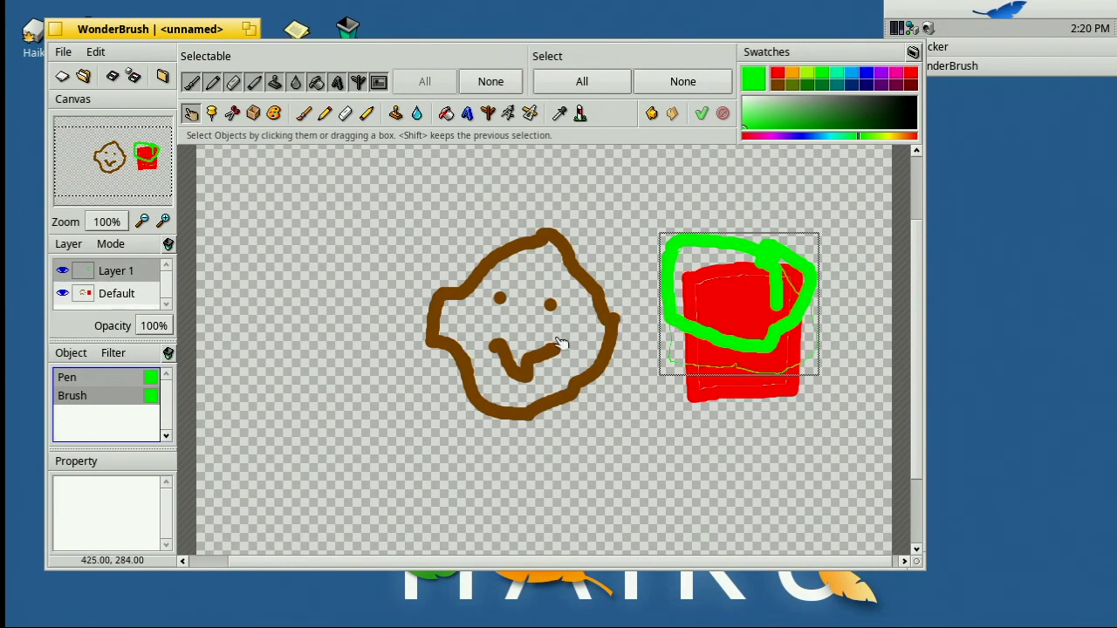
Try selecting the green strokes on Layer 1, and clear the selection with every object type made unselectable
left_click(669, 315)
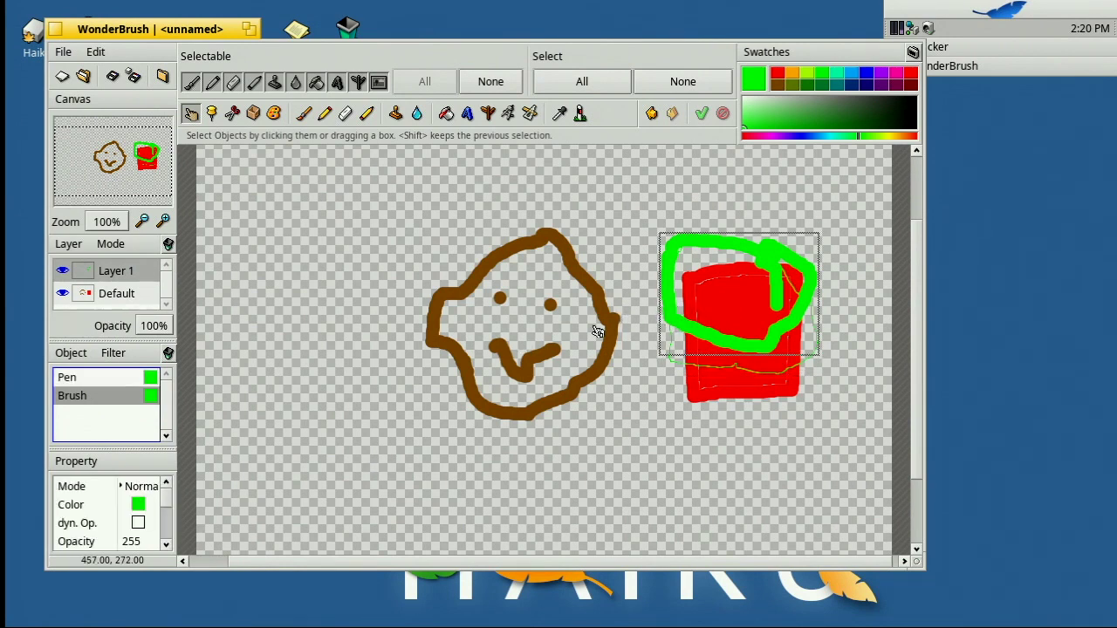
key("ctrl+a")
key("Escape")
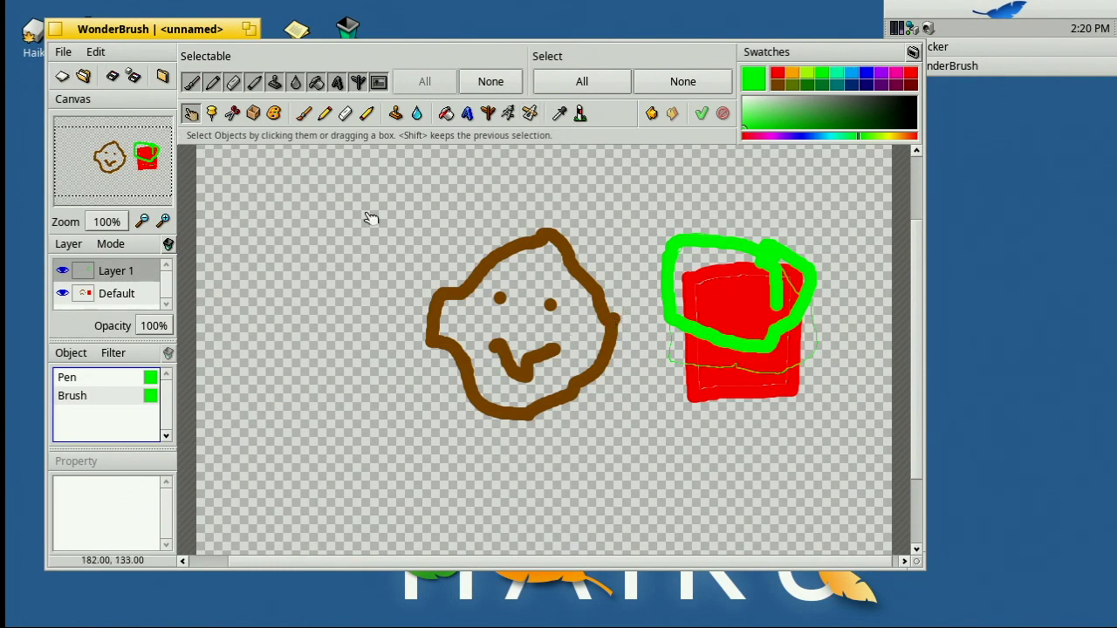
left_click(677, 311)
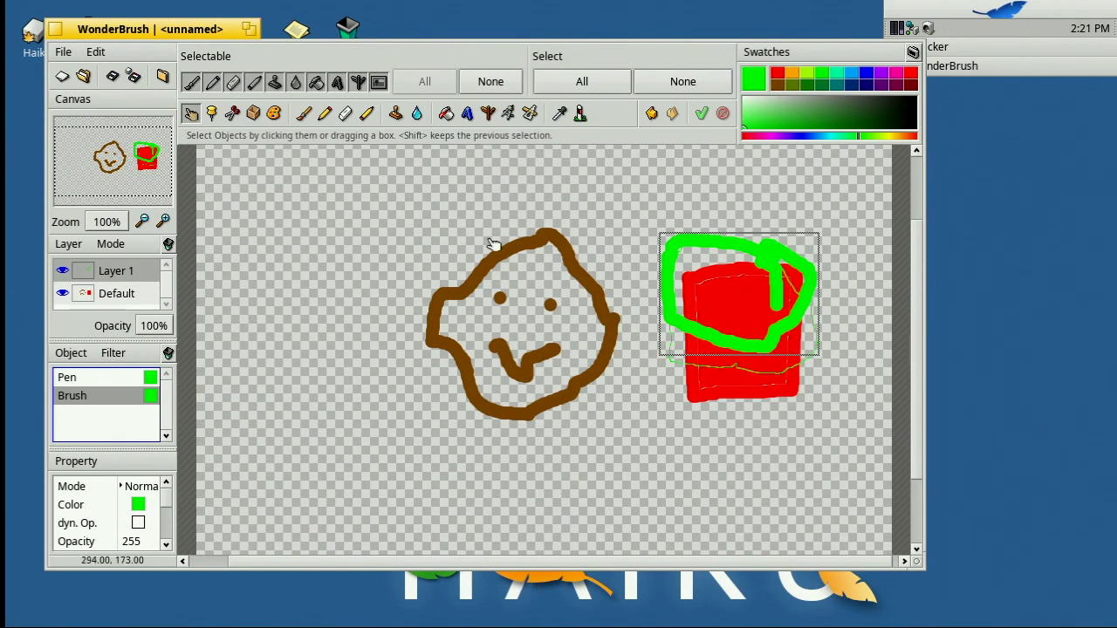
left_click(519, 179)
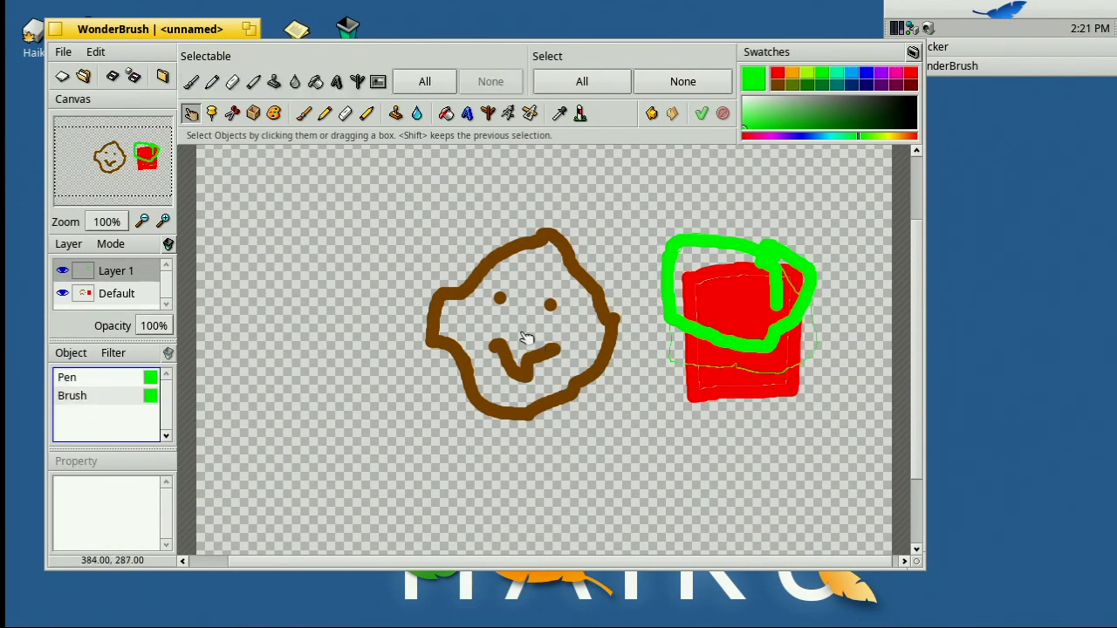
Examine the file formats offered for exporting the canvas, and cancel the export
left_click_drag(181, 38, 268, 51)
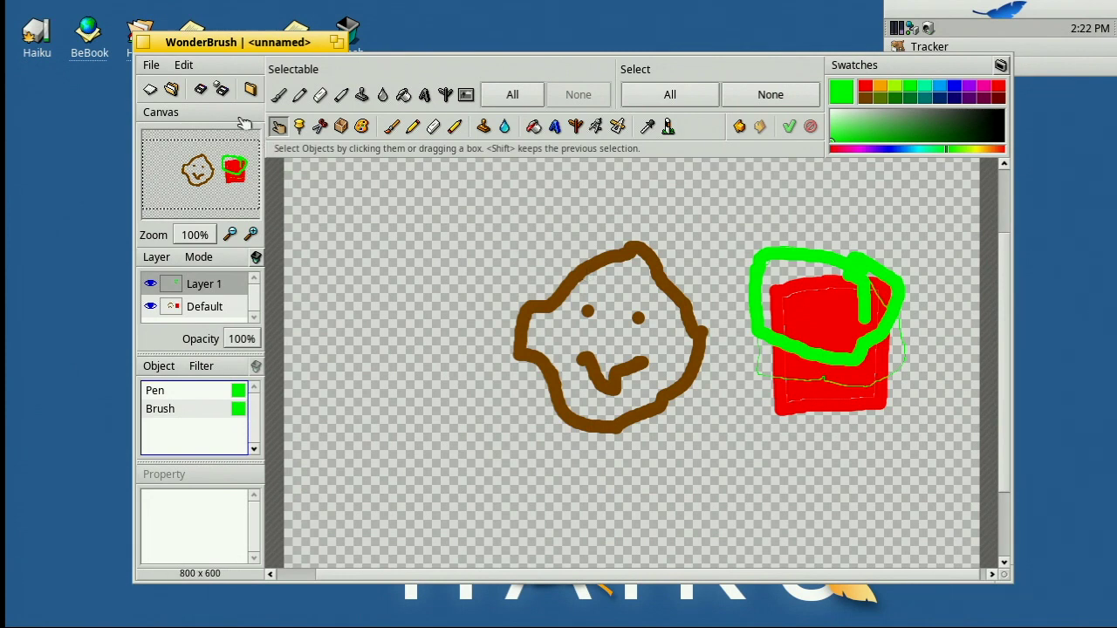
left_click(151, 66)
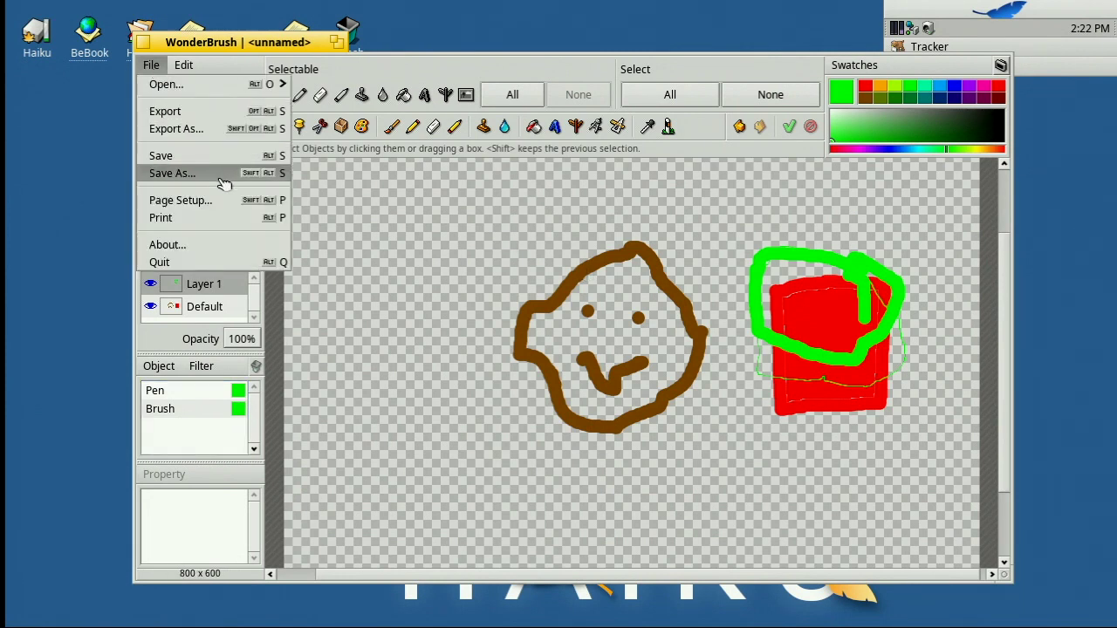
left_click(216, 118)
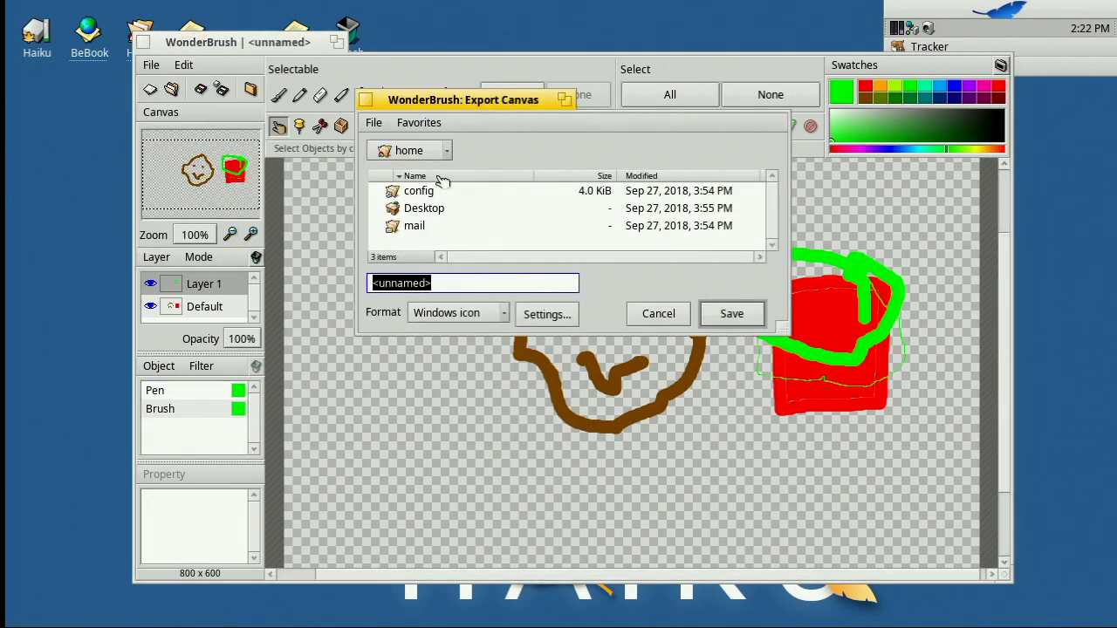
left_click(492, 314)
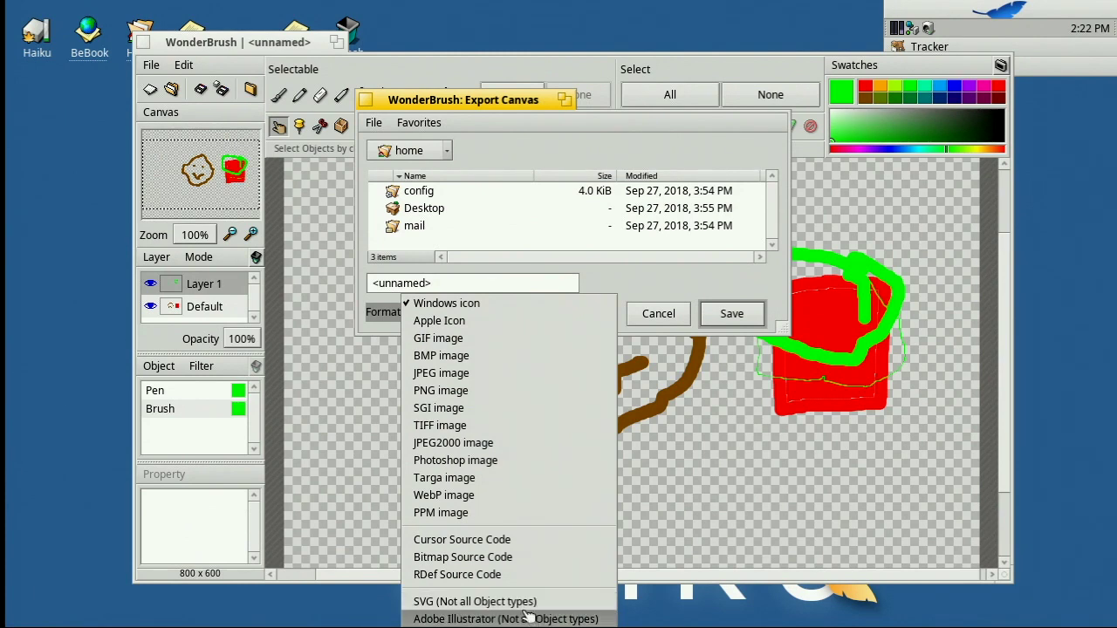
left_click(653, 286)
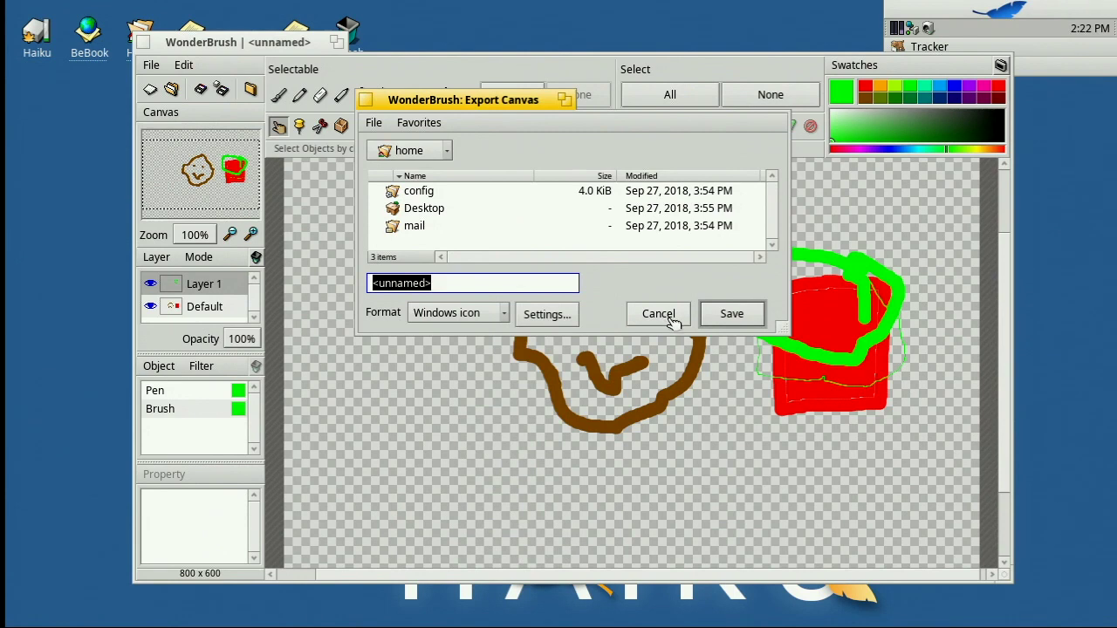
left_click(670, 318)
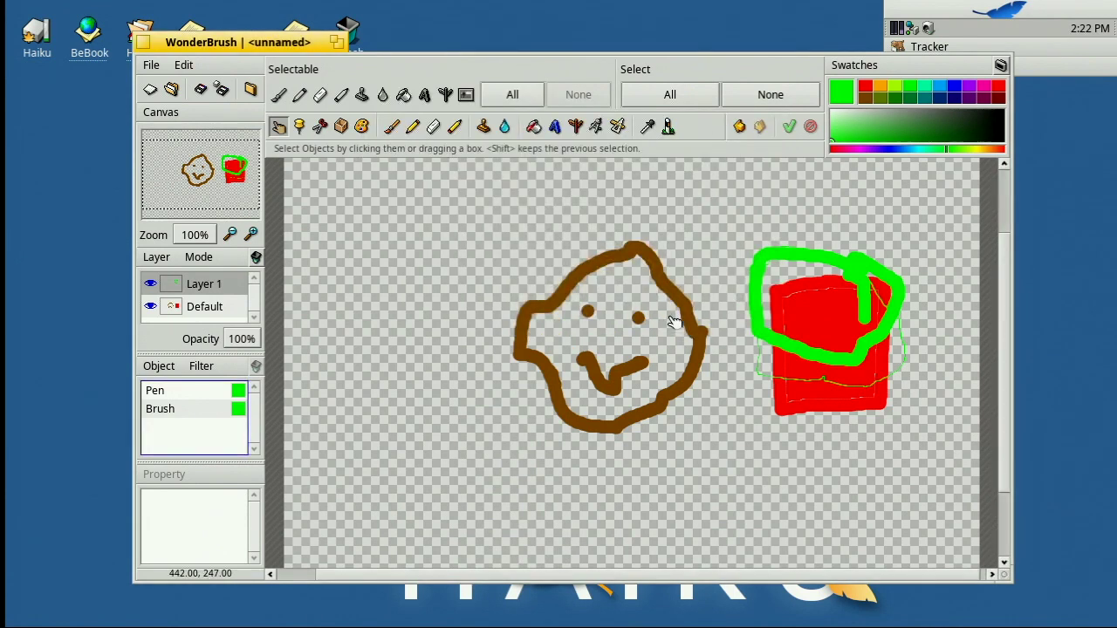
Close the WonderBrush canvas and discard its unsaved changes
left_click(147, 44)
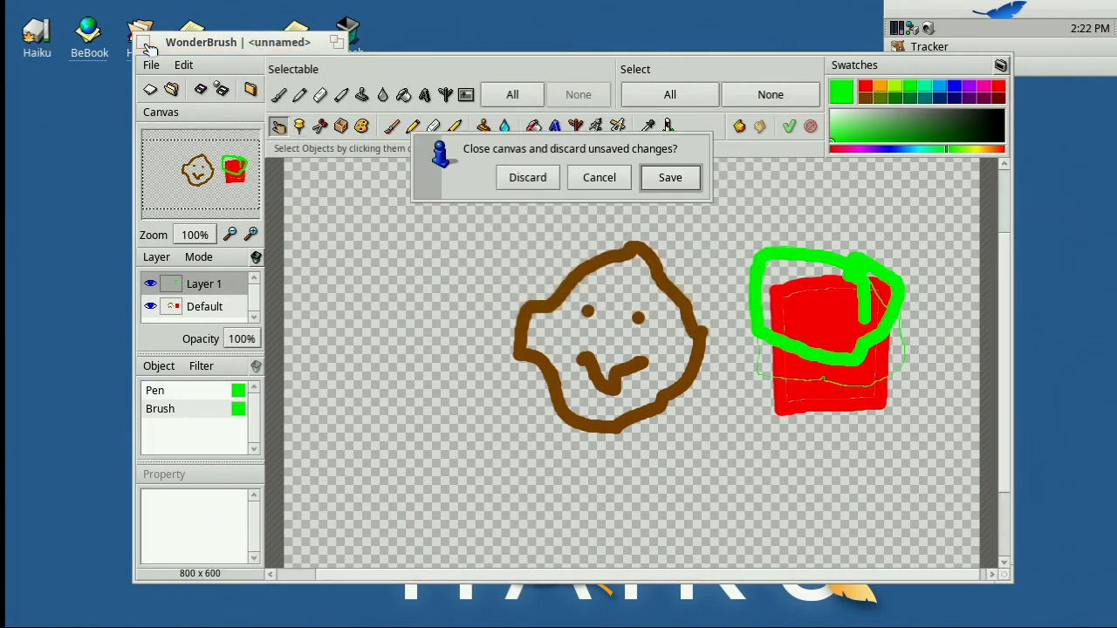
left_click(539, 177)
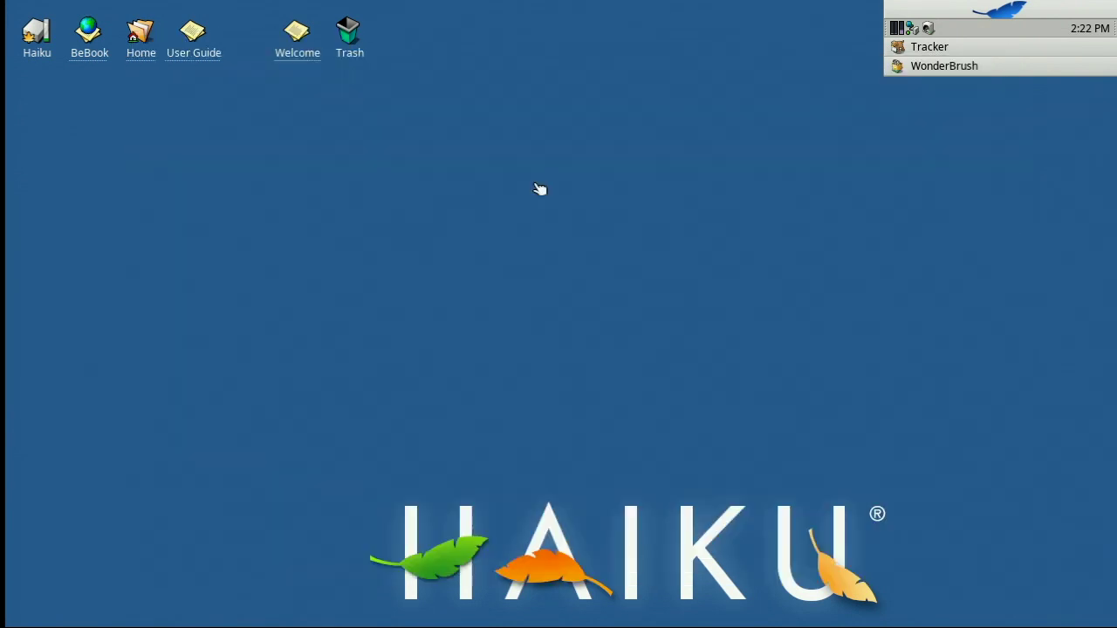